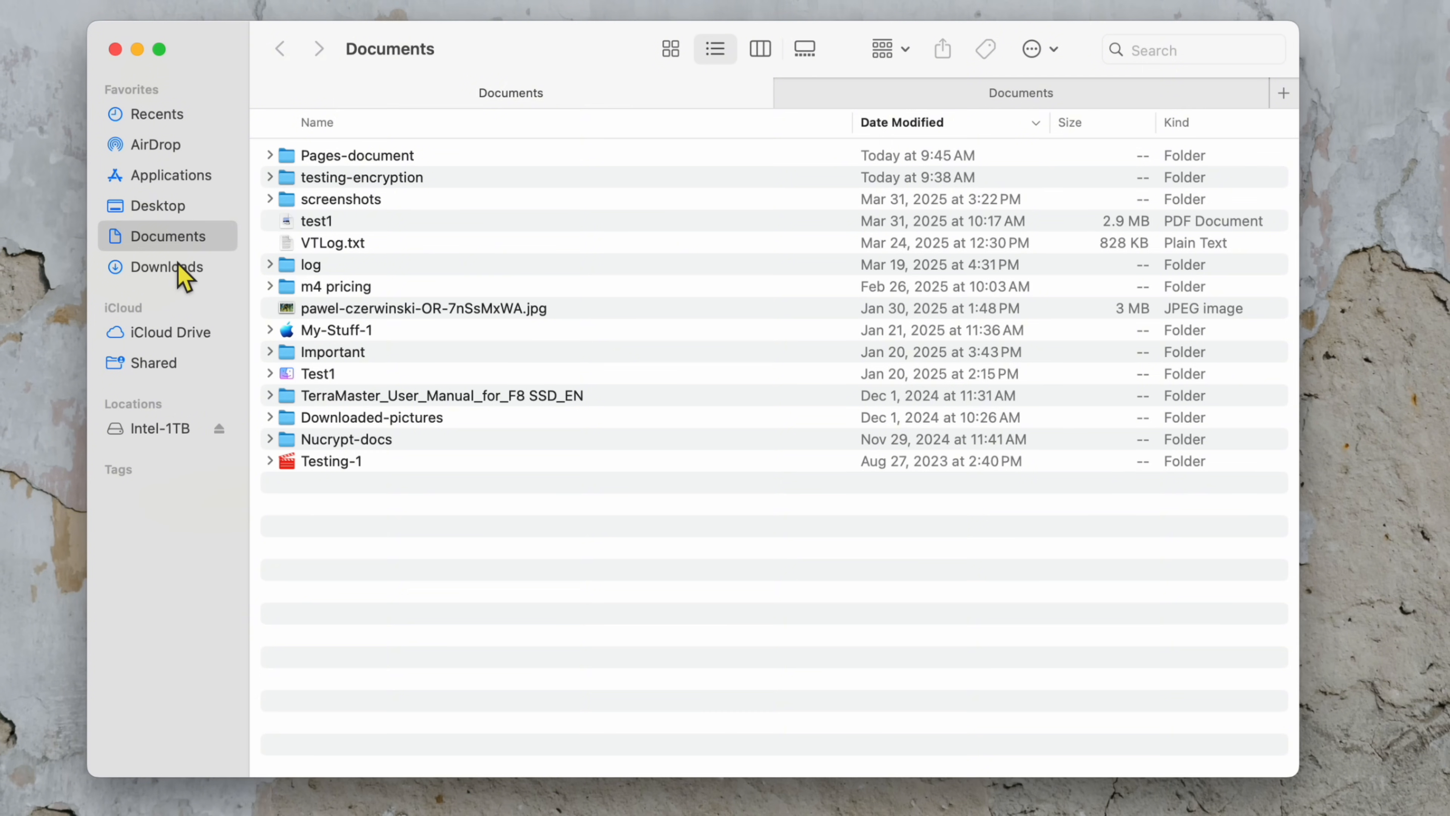
Show the Downloads folder in the first tab, and switch to the Documents tab and back to Downloads.
{"action": "left_click", "coordinate": [178, 267]}
{"action": "left_click", "coordinate": [895, 100]}
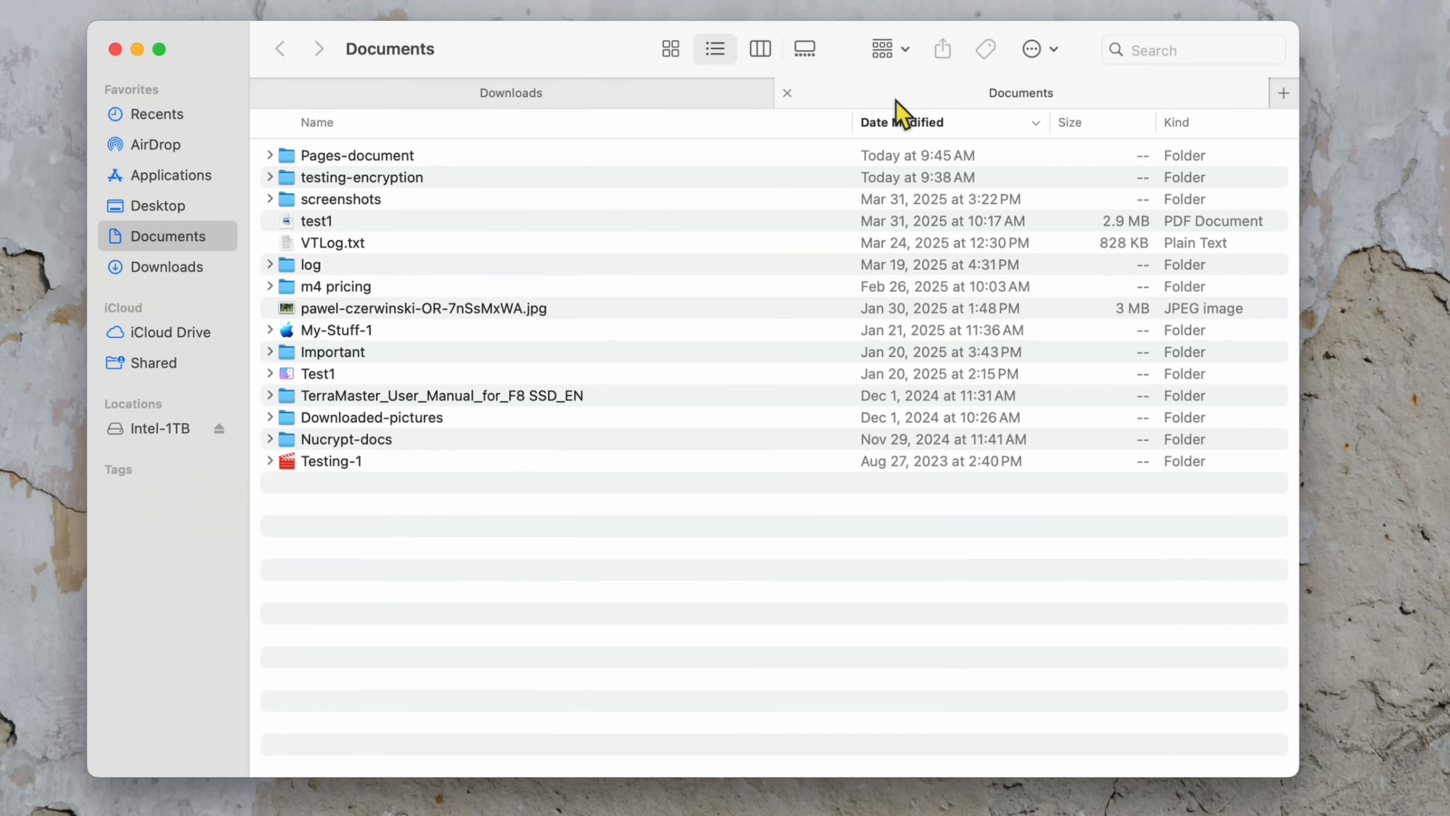
{"action": "left_click", "coordinate": [636, 97]}
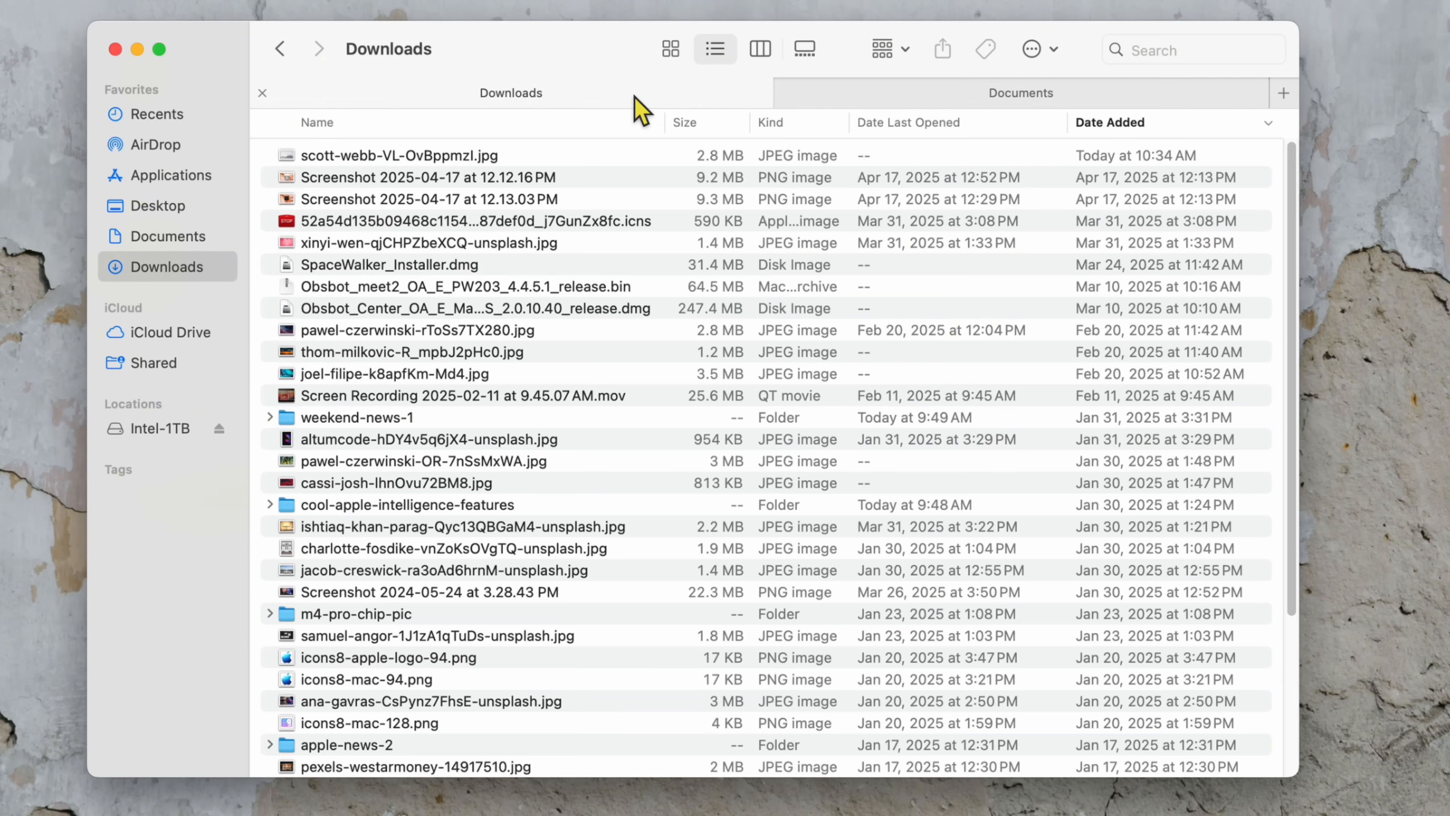
Open a third tab for Documents and switch among the open tabs, ending on Downloads.
{"action": "key", "text": "super+t"}
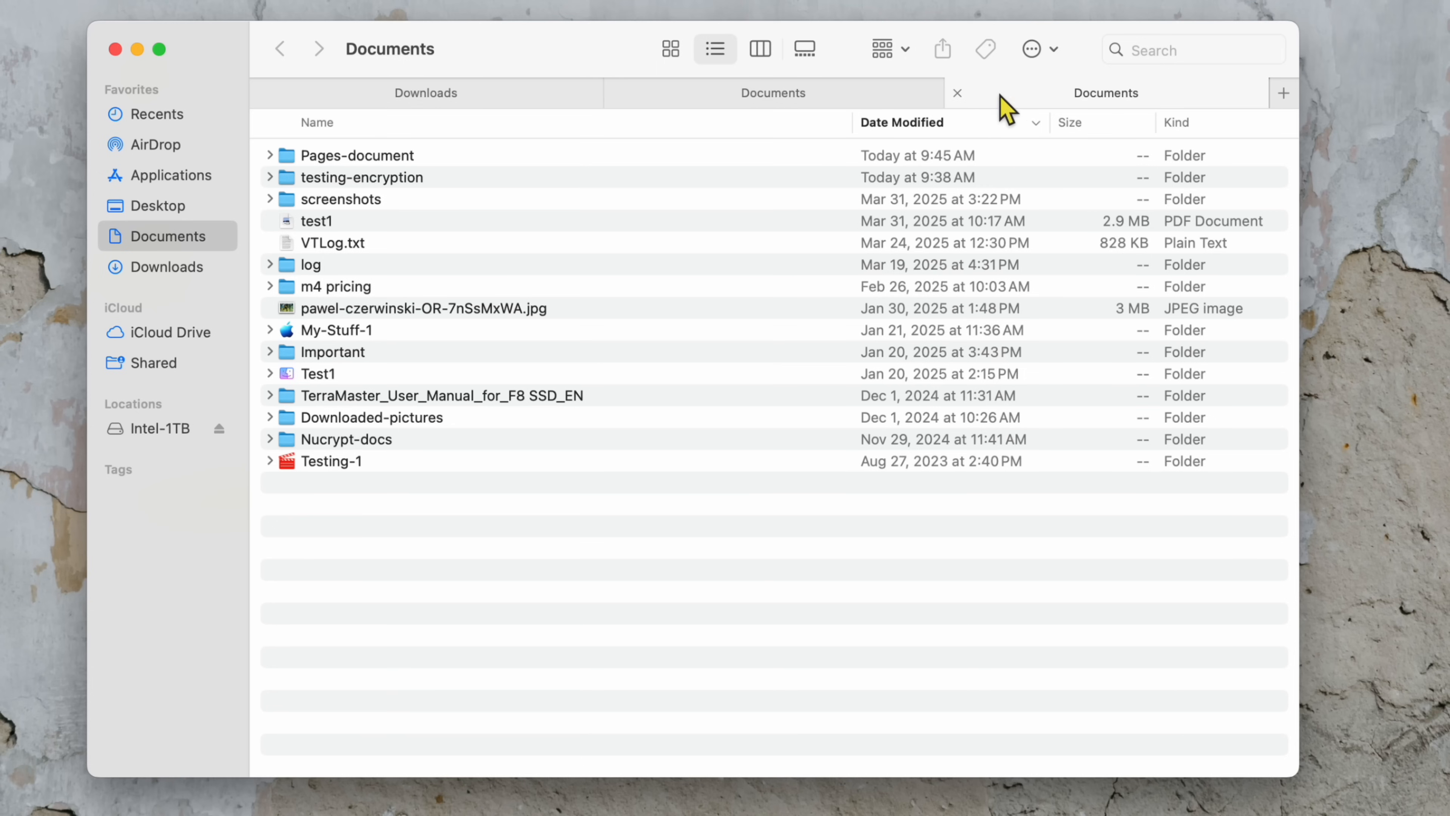
{"action": "left_click", "coordinate": [770, 103]}
{"action": "left_click", "coordinate": [557, 97]}
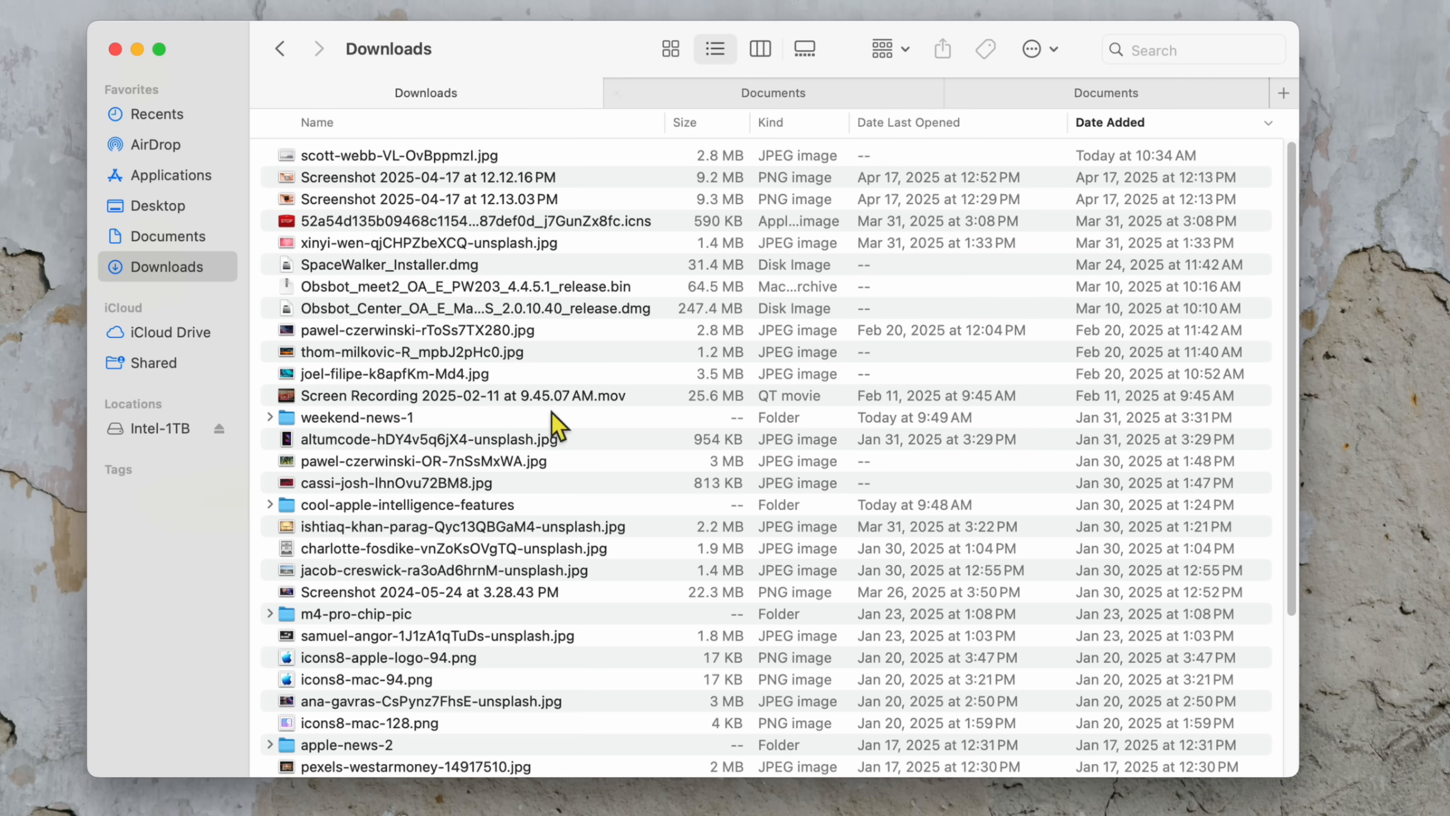
{"action": "left_click", "coordinate": [765, 96]}
{"action": "left_click", "coordinate": [474, 91]}
Copy the most recently added JPEG image in Downloads and open the Pages-document folder from the middle Documents tab.
{"action": "right_click", "coordinate": [408, 160]}
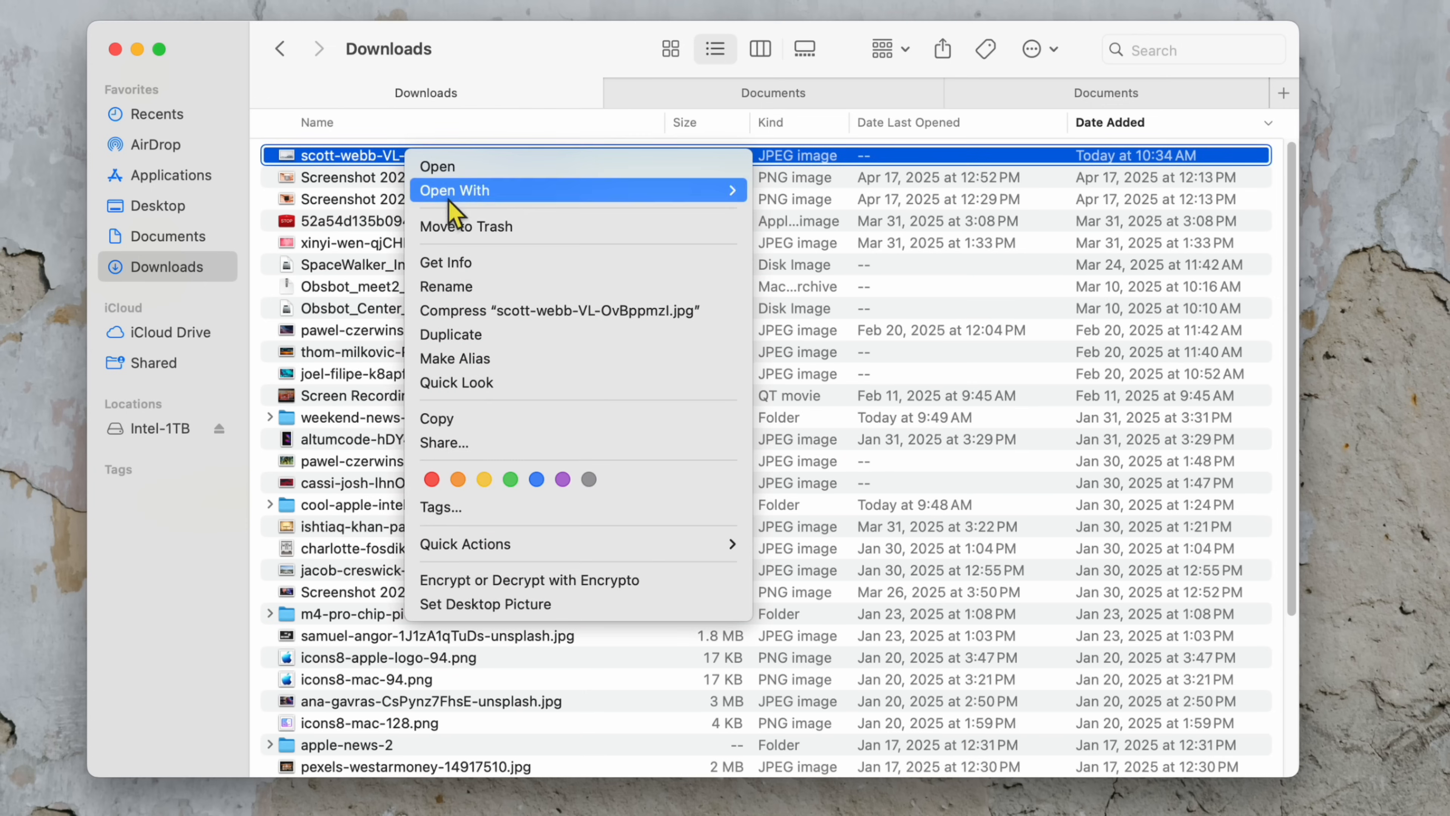
{"action": "left_click", "coordinate": [474, 425]}
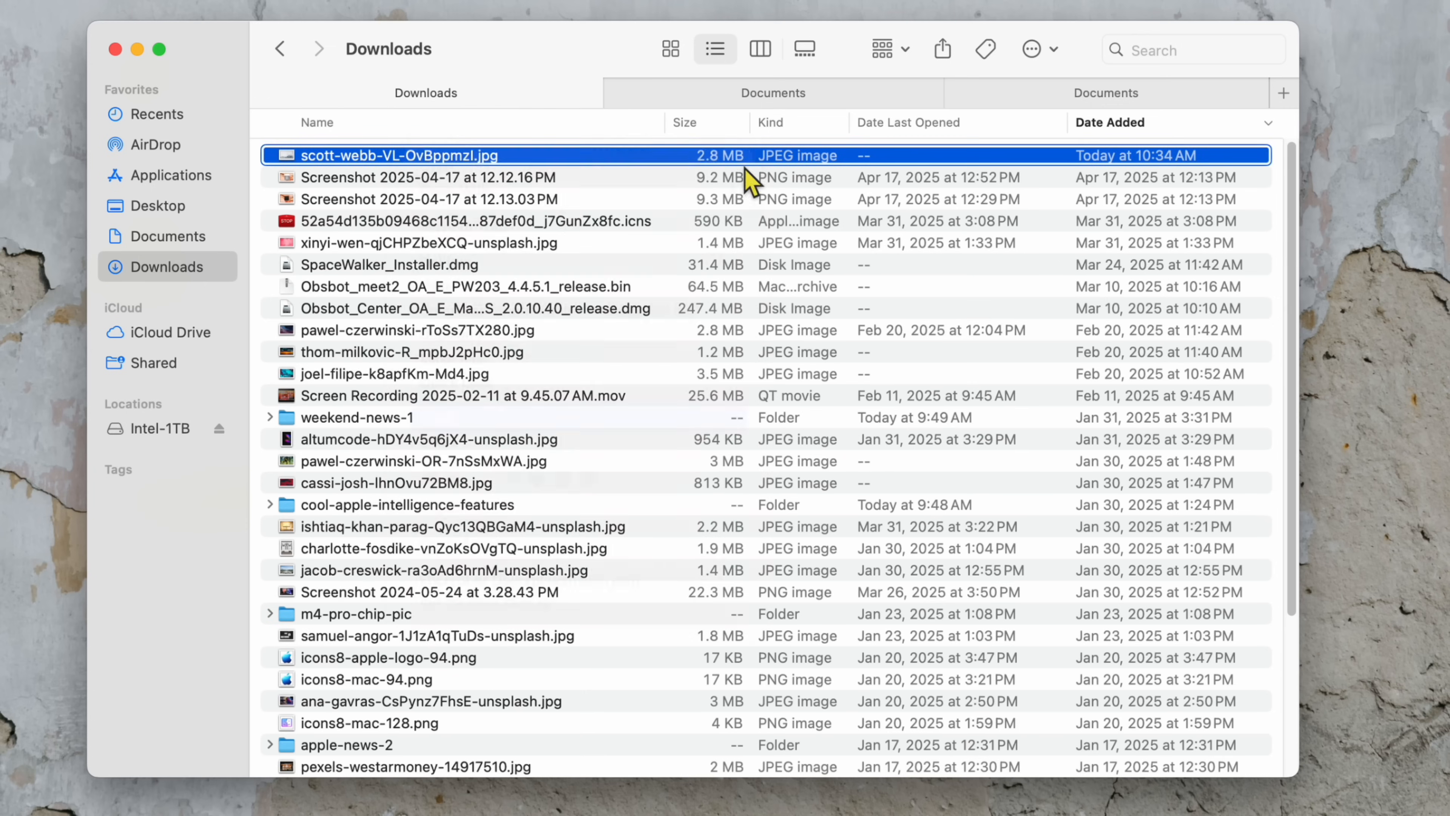
{"action": "left_click", "coordinate": [799, 103]}
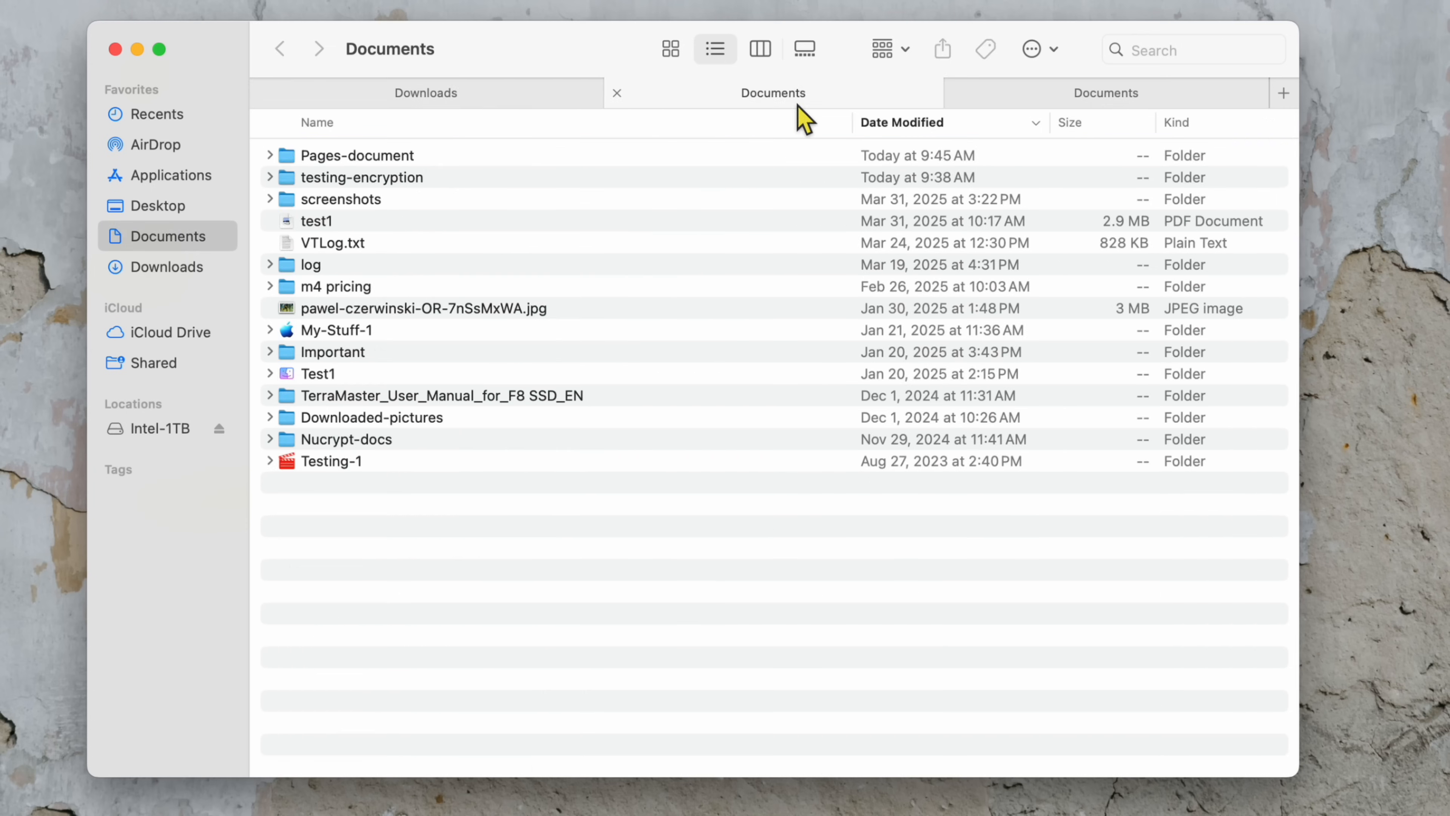
{"action": "double_click", "coordinate": [370, 162]}
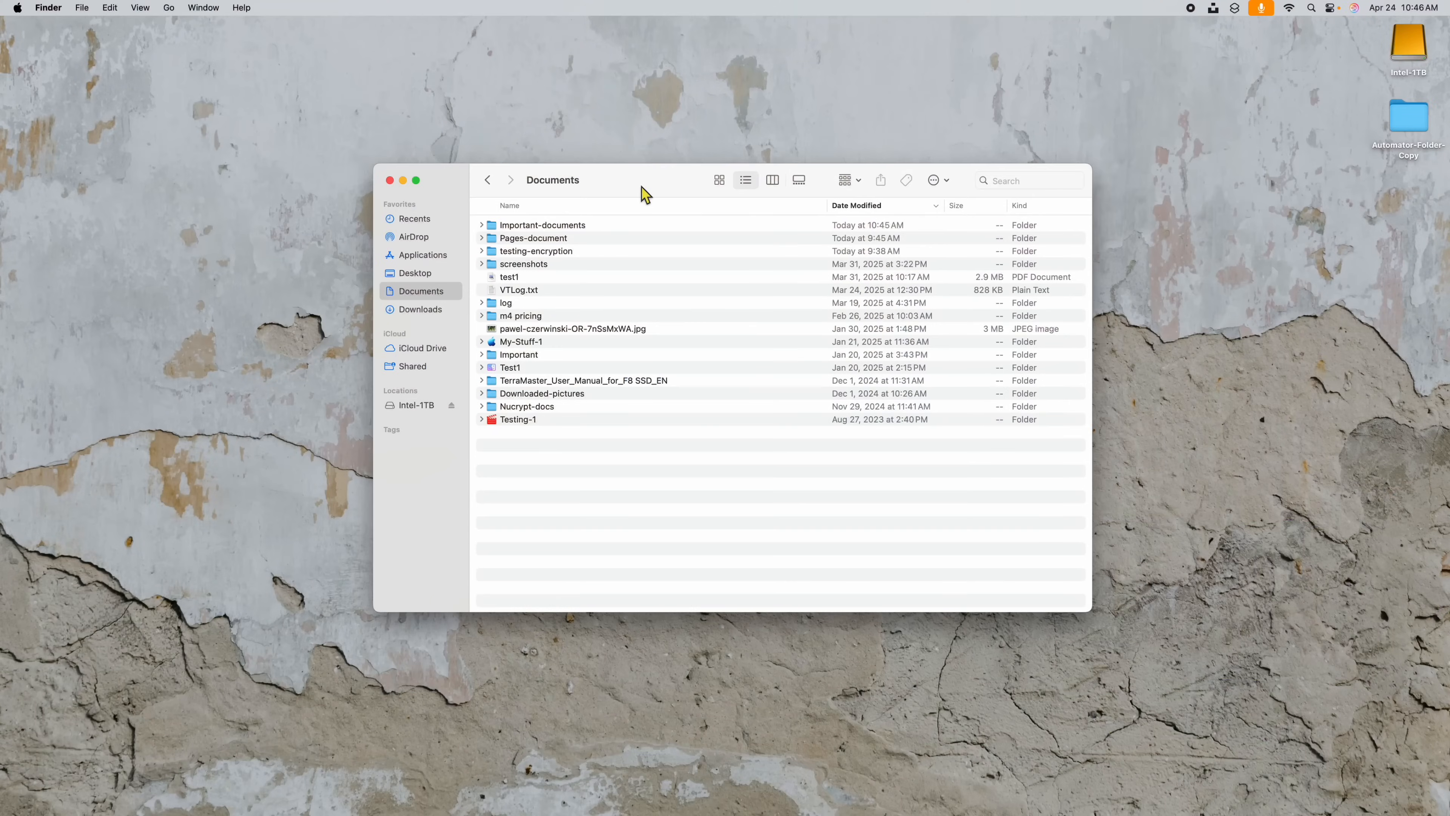
Look inside the Important-documents folder and return to Documents.
{"action": "left_click_drag", "start_coordinate": [641, 188], "coordinate": [675, 195]}
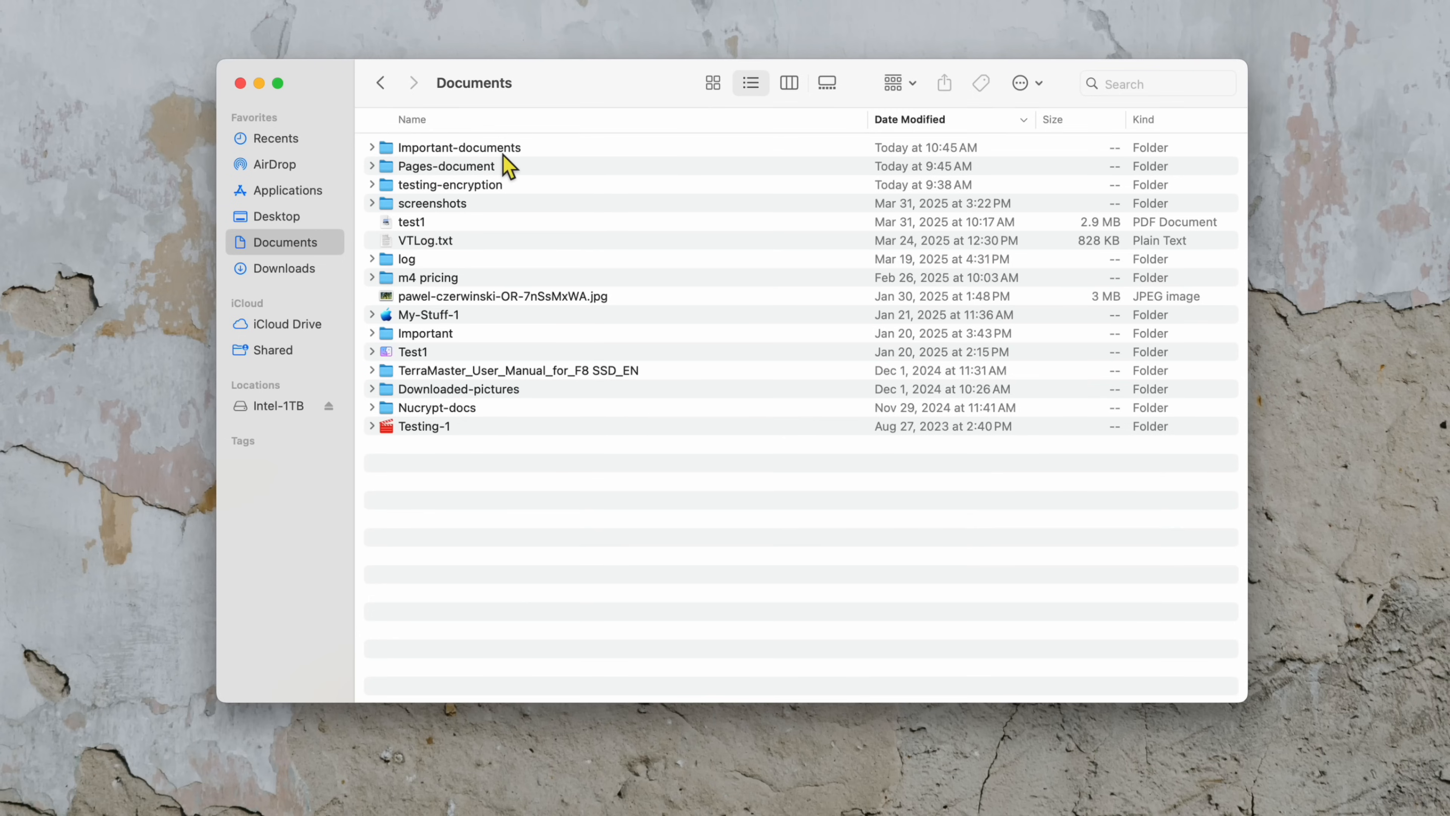
{"action": "double_click", "coordinate": [503, 153]}
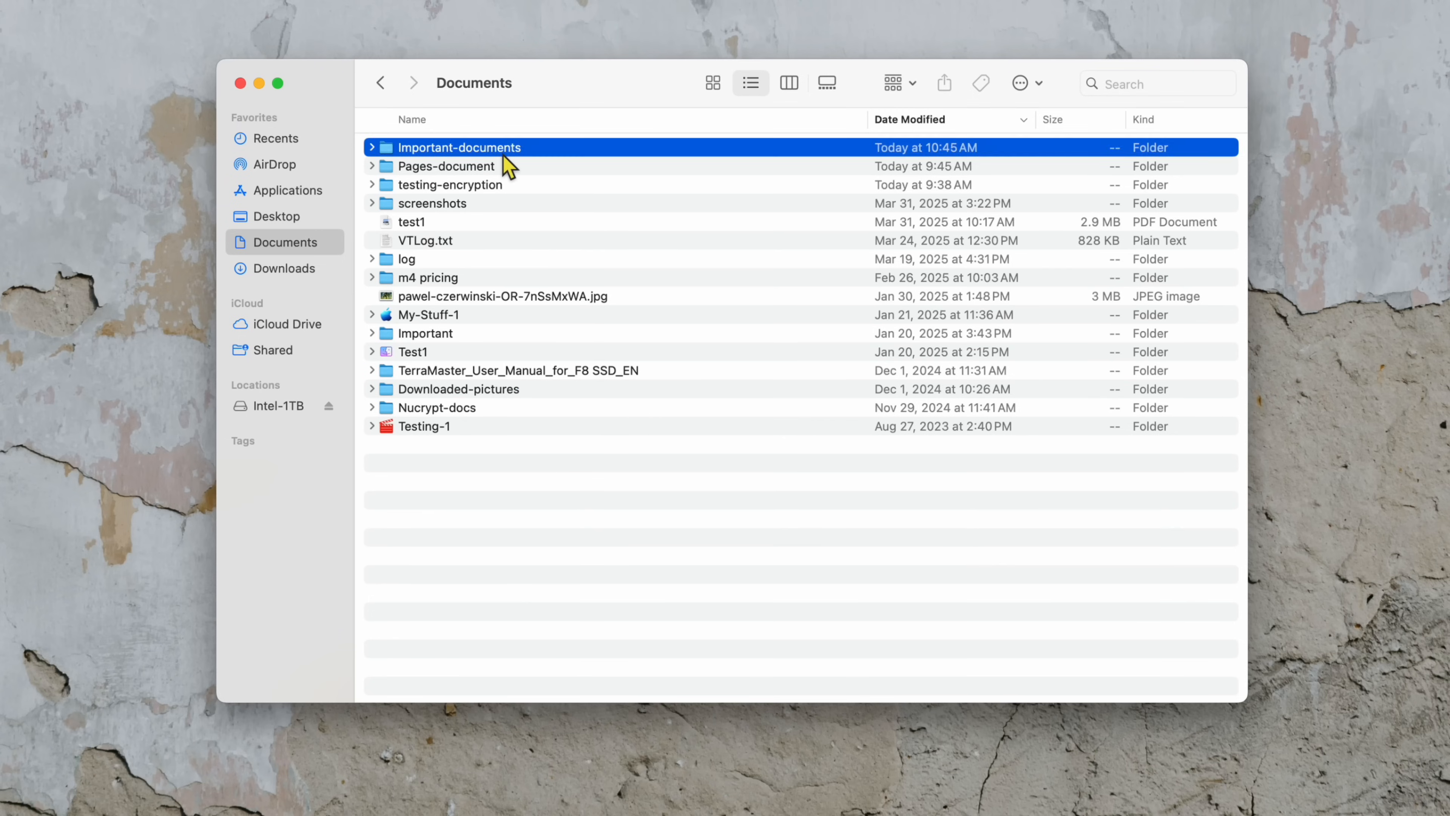
{"action": "left_click", "coordinate": [384, 92]}
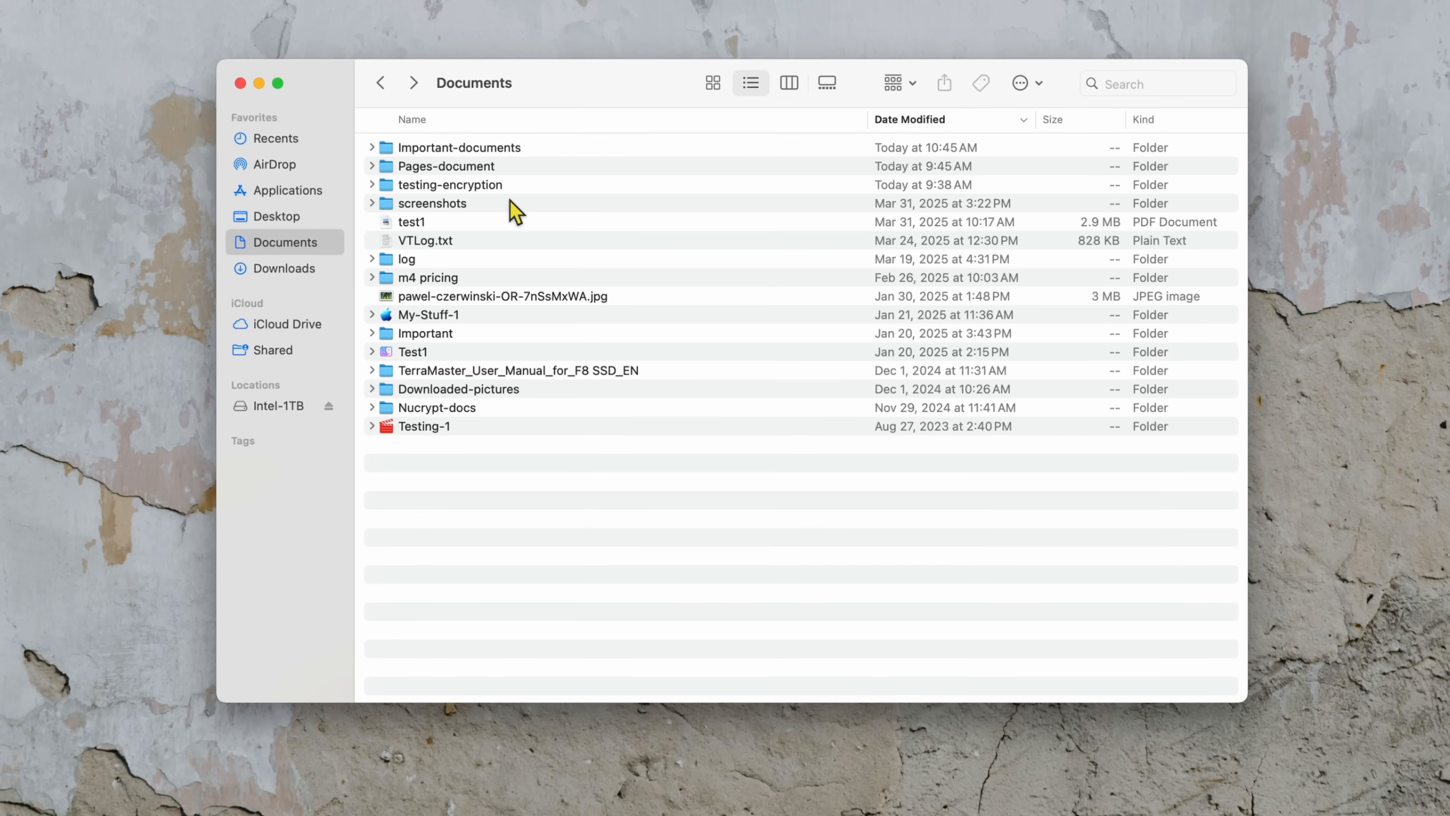
Get info on the Important-documents folder, place the info window over the Documents window, and collapse and re-expand Sharing & Permissions.
{"action": "left_click", "coordinate": [482, 149]}
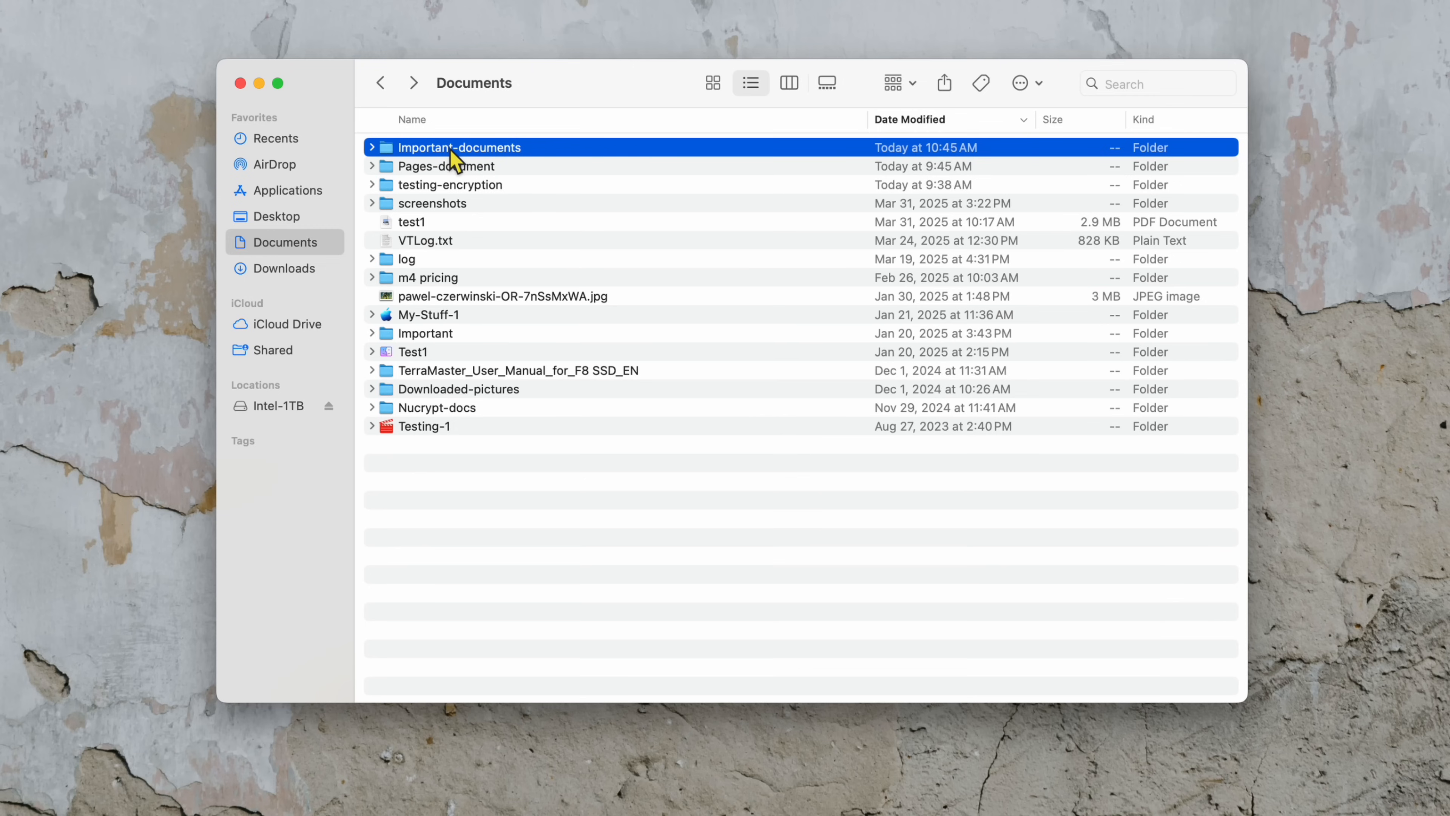
{"action": "right_click", "coordinate": [454, 160]}
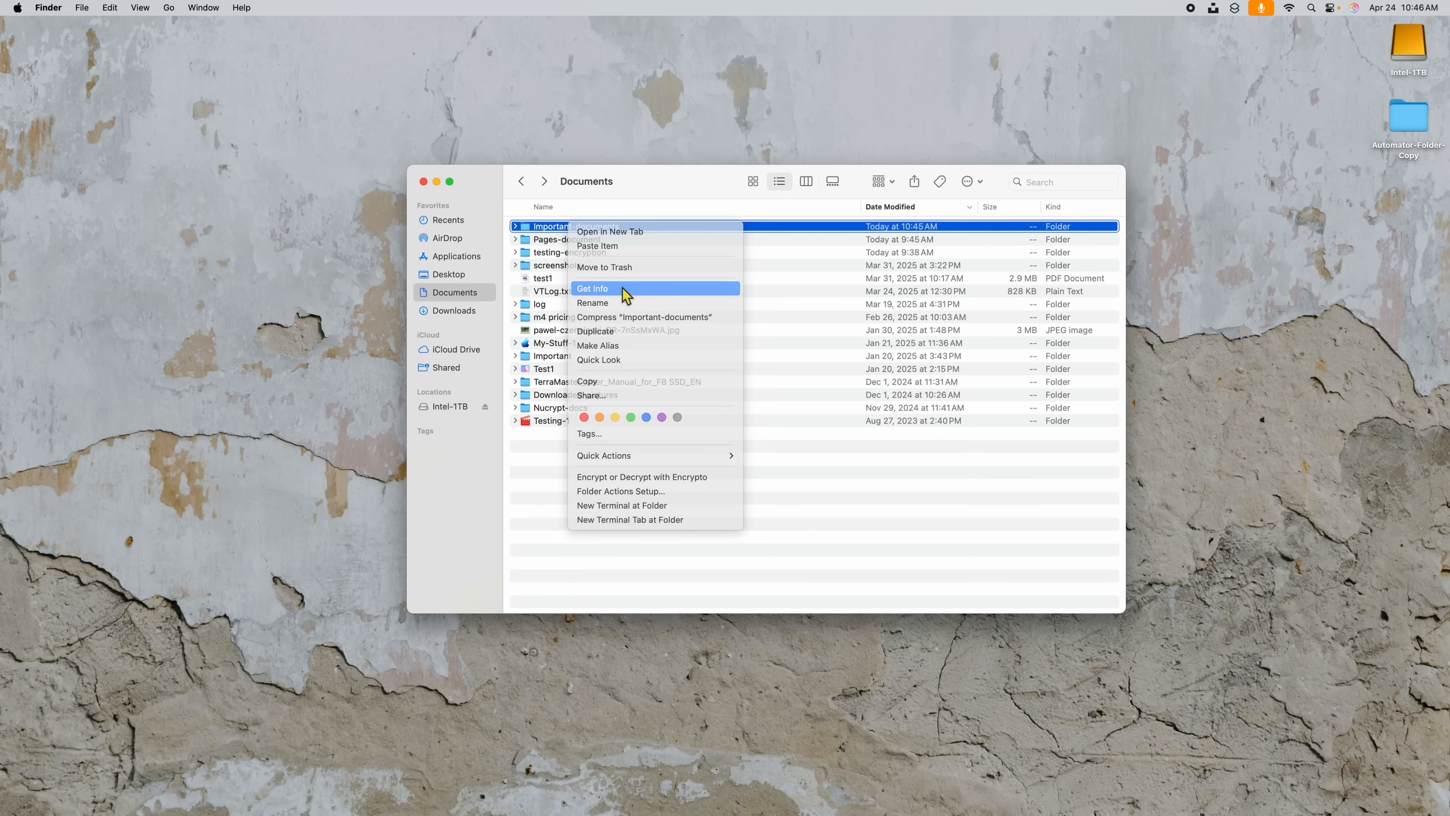
{"action": "left_click", "coordinate": [526, 237]}
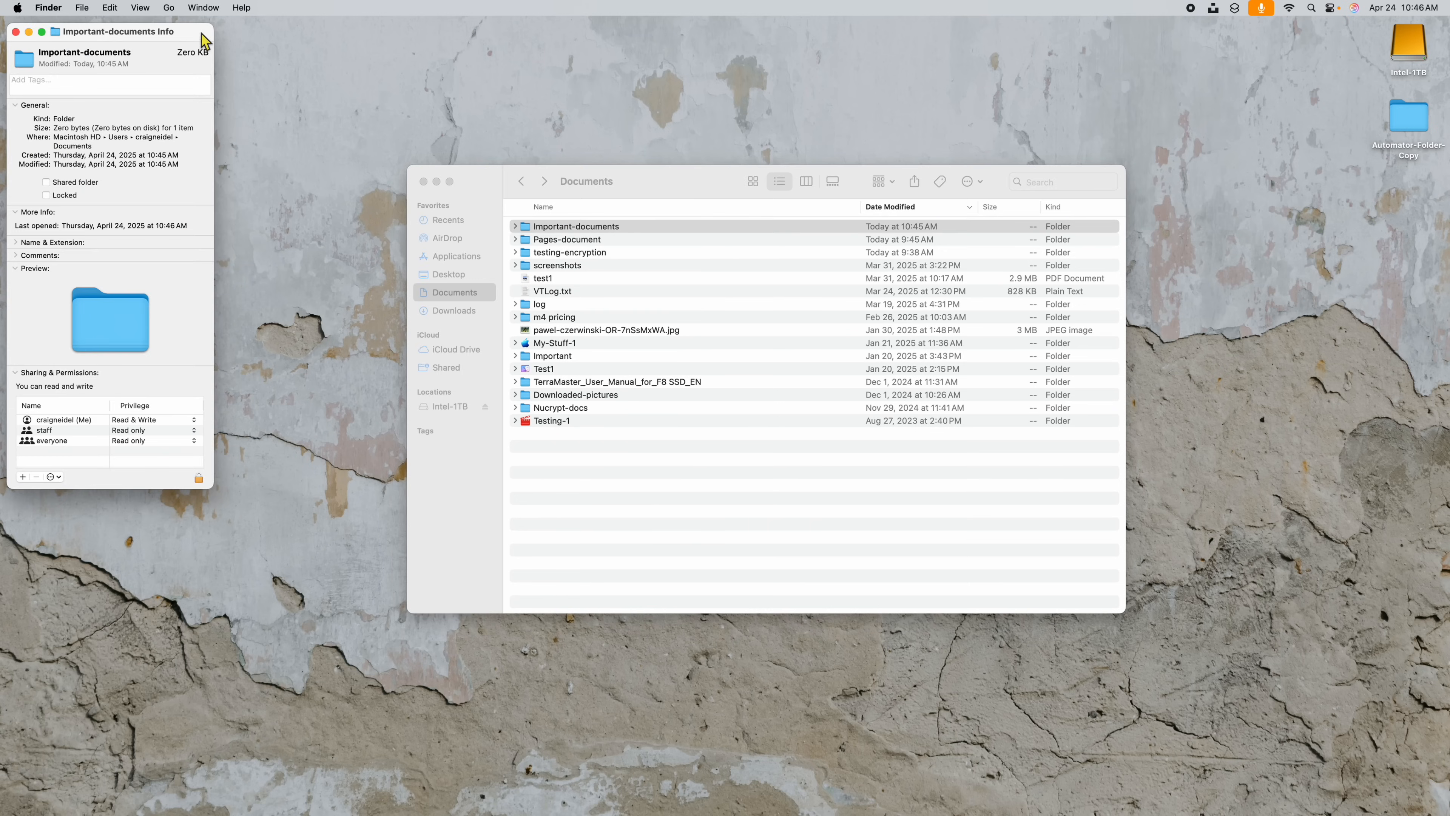
{"action": "left_click_drag", "start_coordinate": [205, 41], "coordinate": [850, 171]}
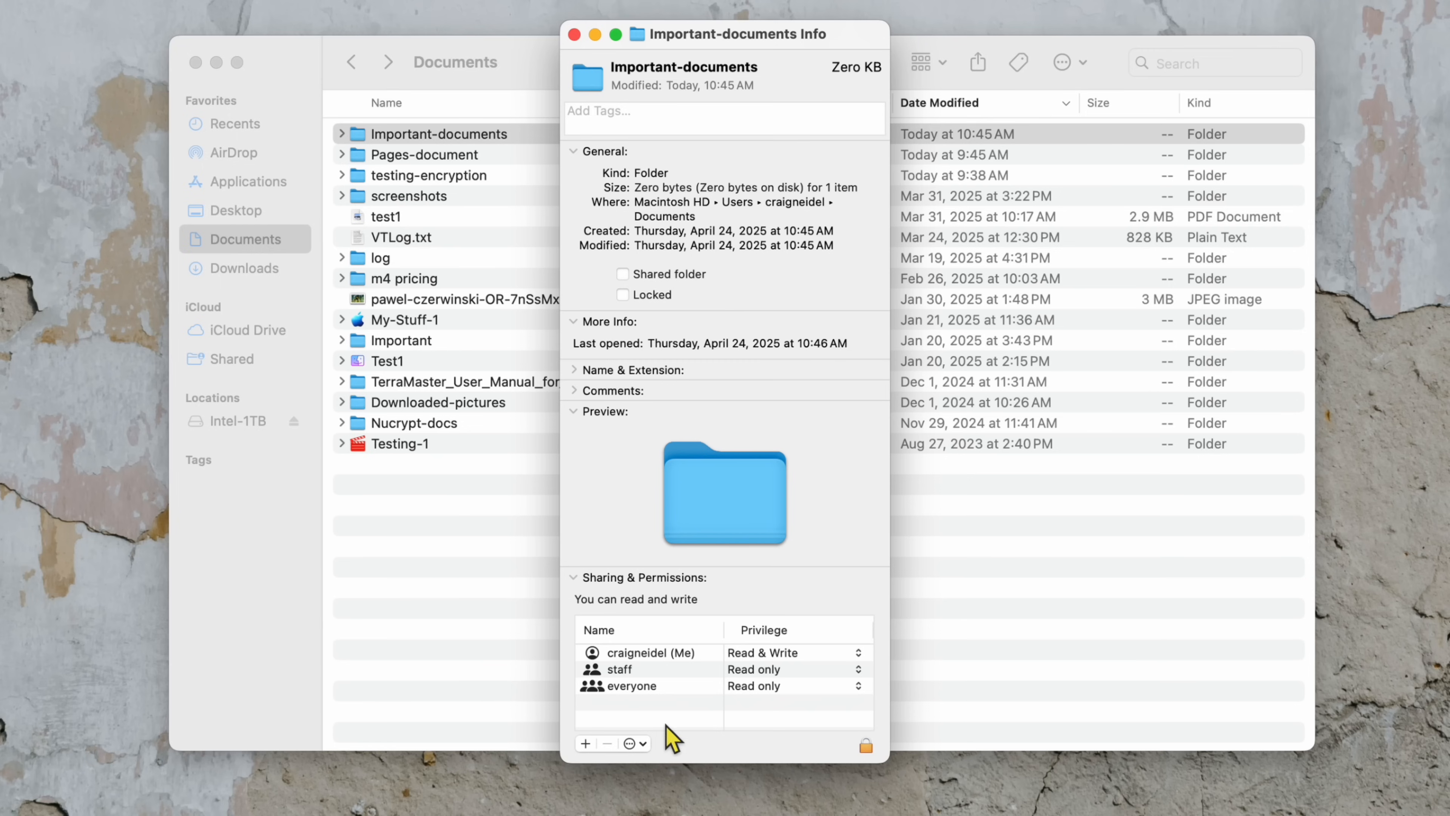
{"action": "left_click", "coordinate": [574, 578]}
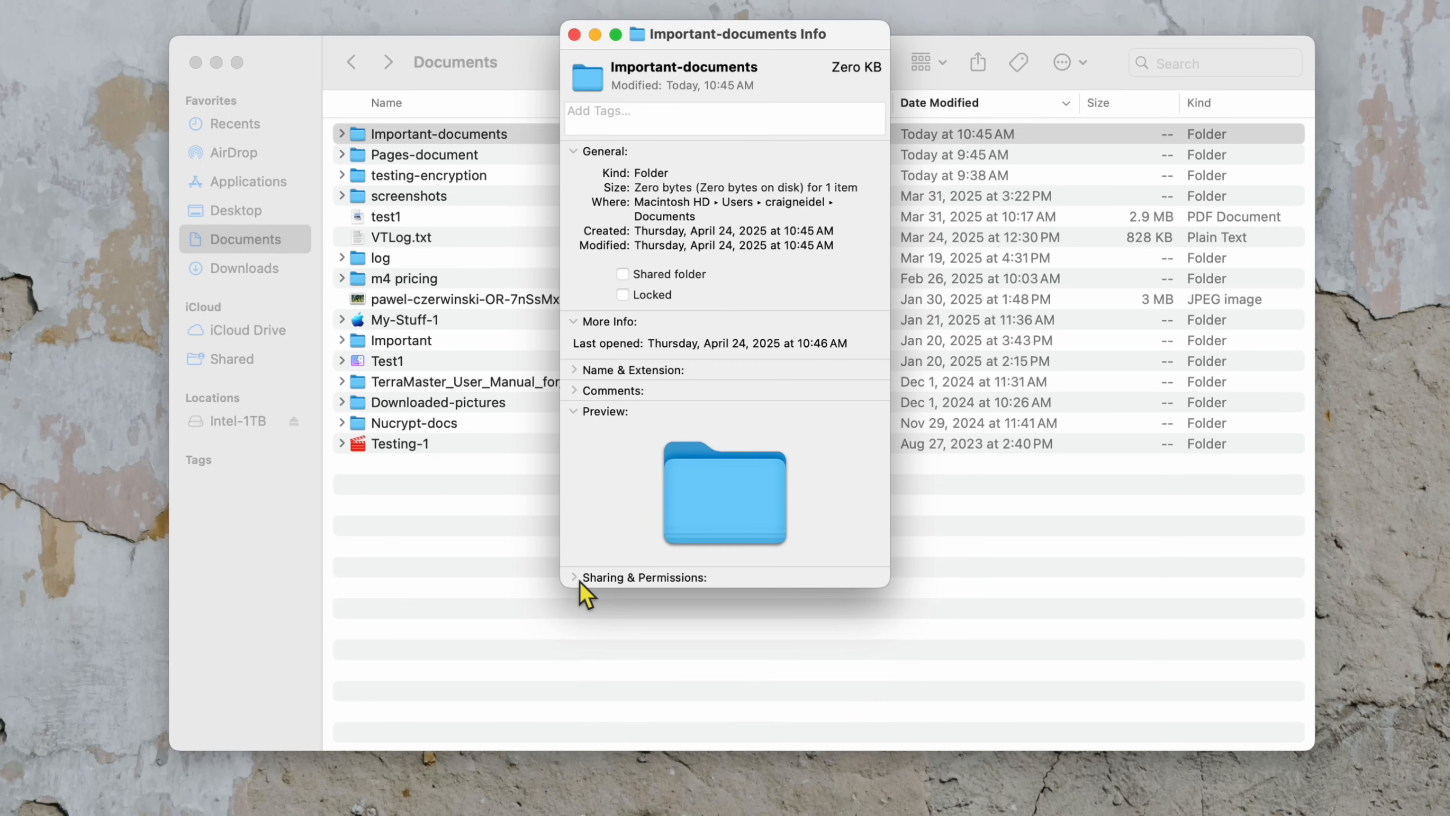
{"action": "left_click", "coordinate": [577, 578]}
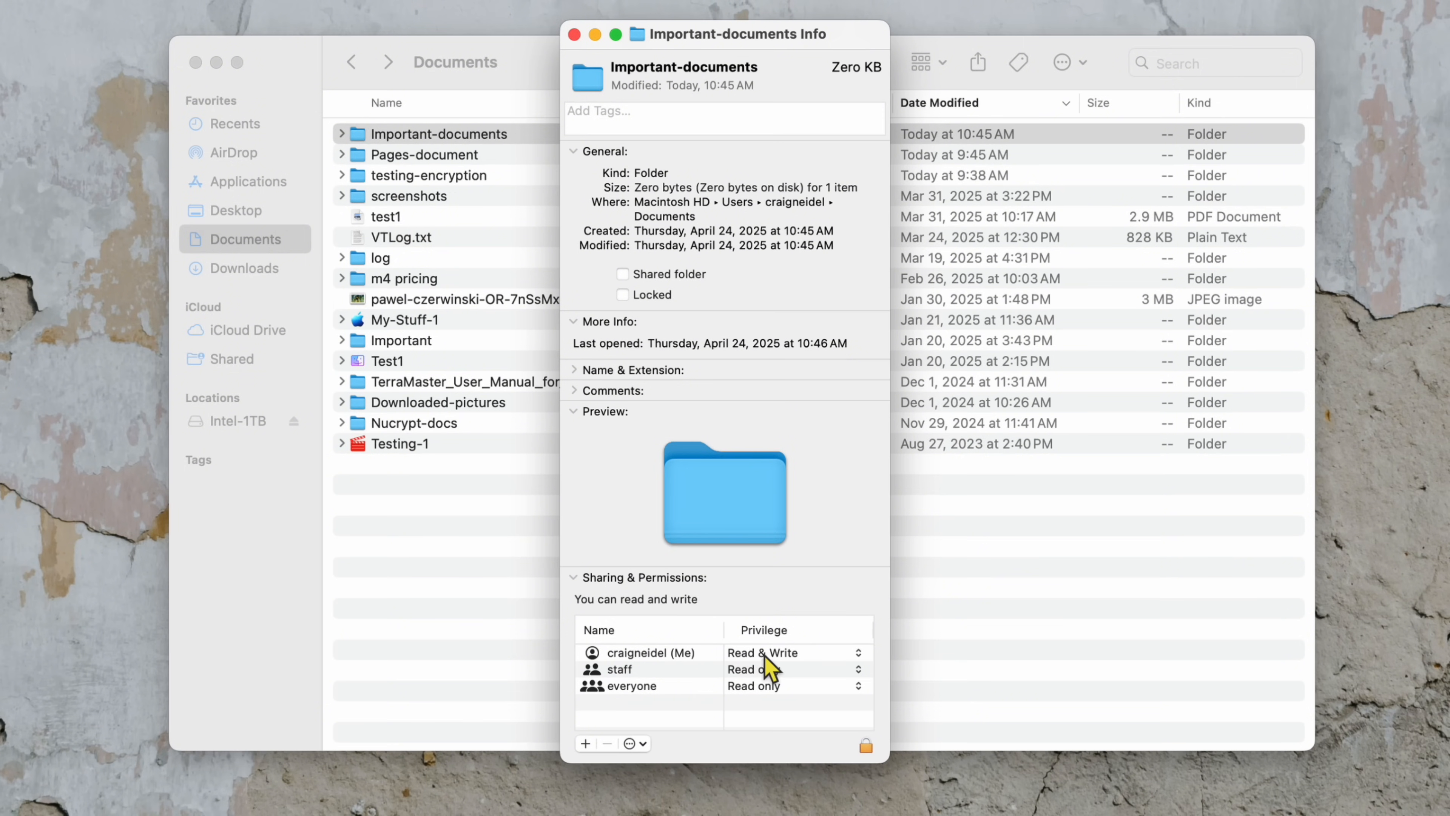
Set the own account's privilege on Important-documents to Write only (Drop Box) and close the info window.
{"action": "left_click", "coordinate": [820, 655]}
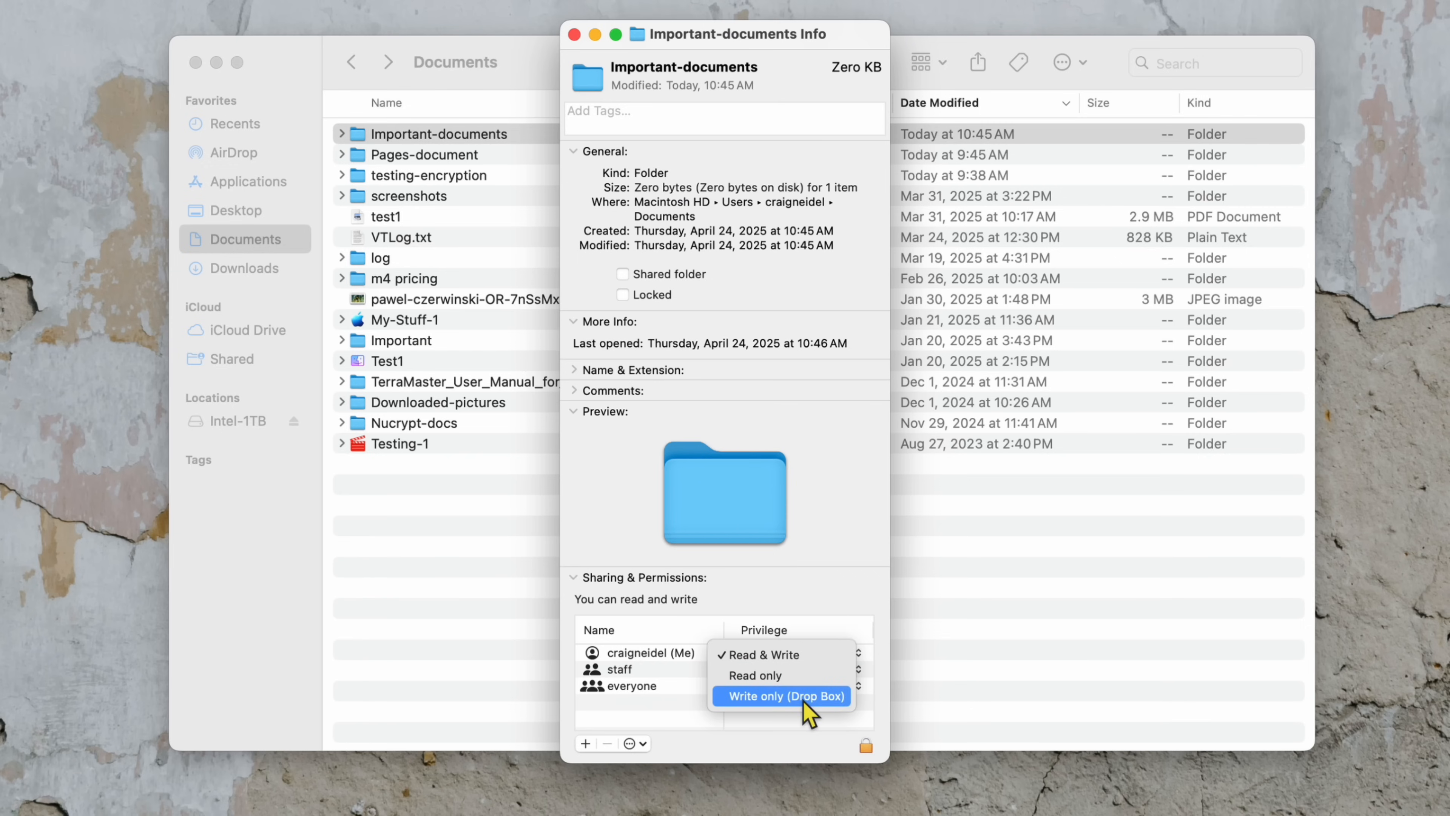
{"action": "left_click", "coordinate": [803, 700]}
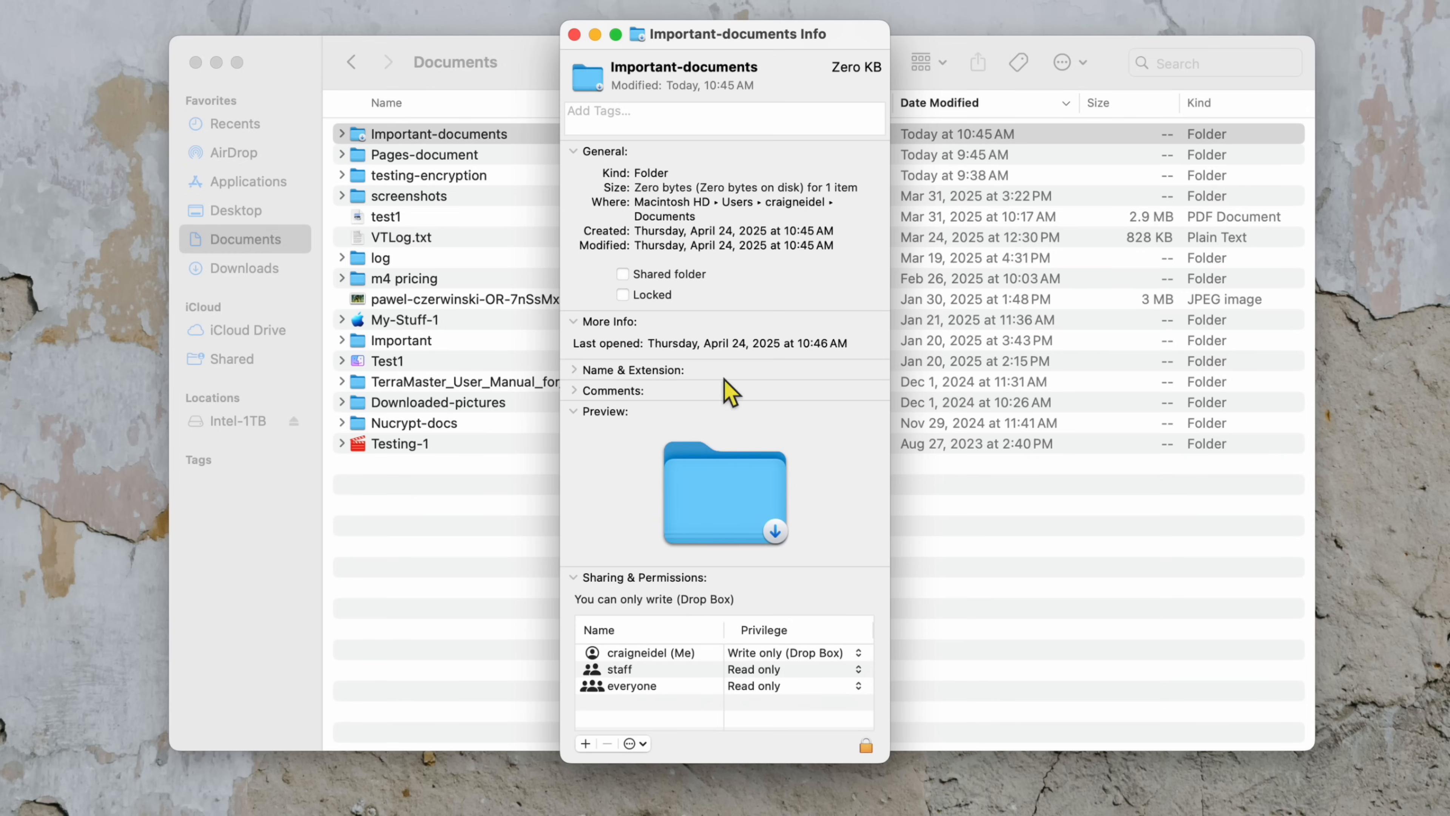
{"action": "left_click", "coordinate": [574, 35]}
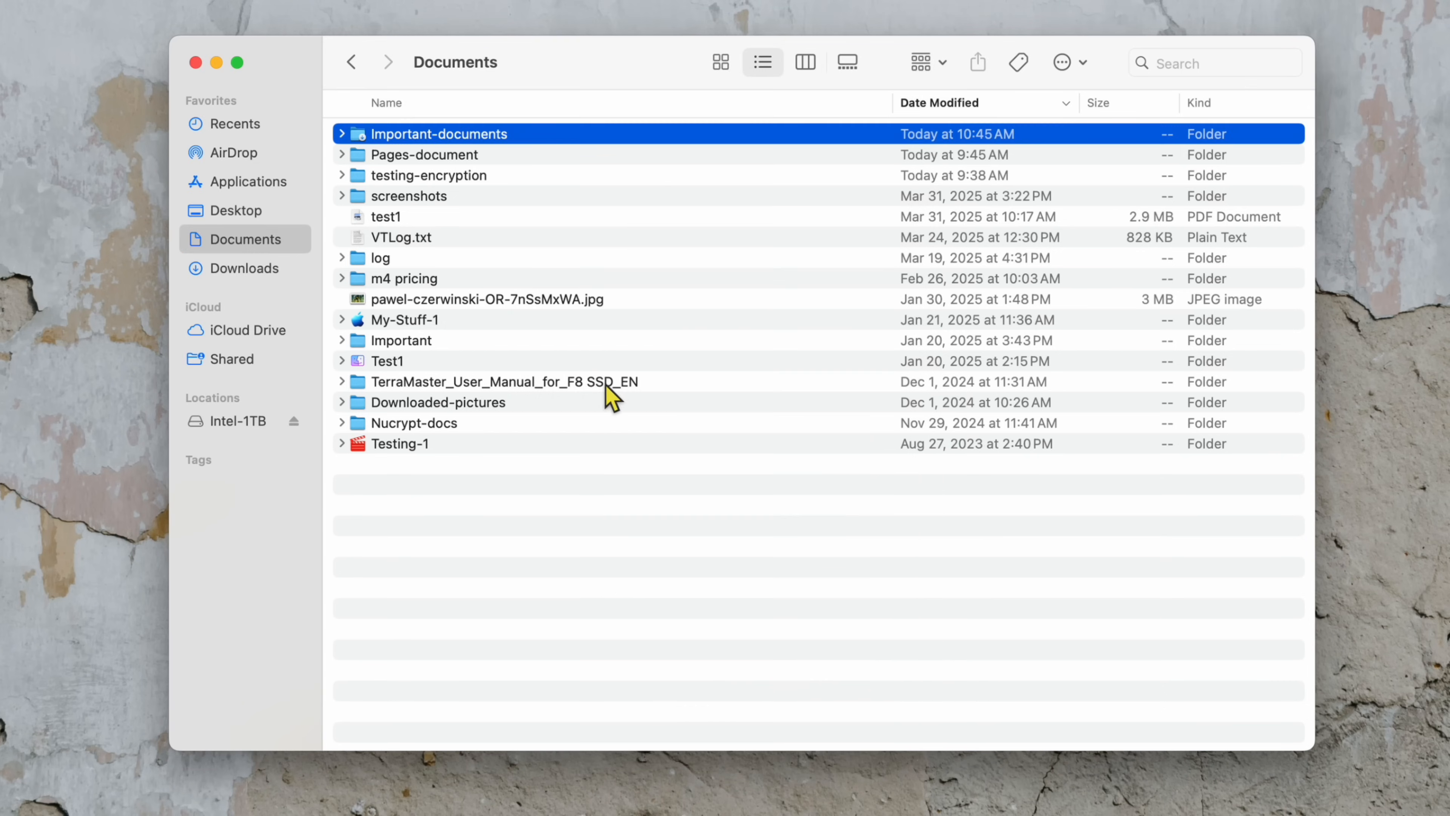
Copy the JPEG image from Documents into the Important-documents folder, accepting the confirmation, and try to open that folder.
{"action": "left_click", "coordinate": [539, 305]}
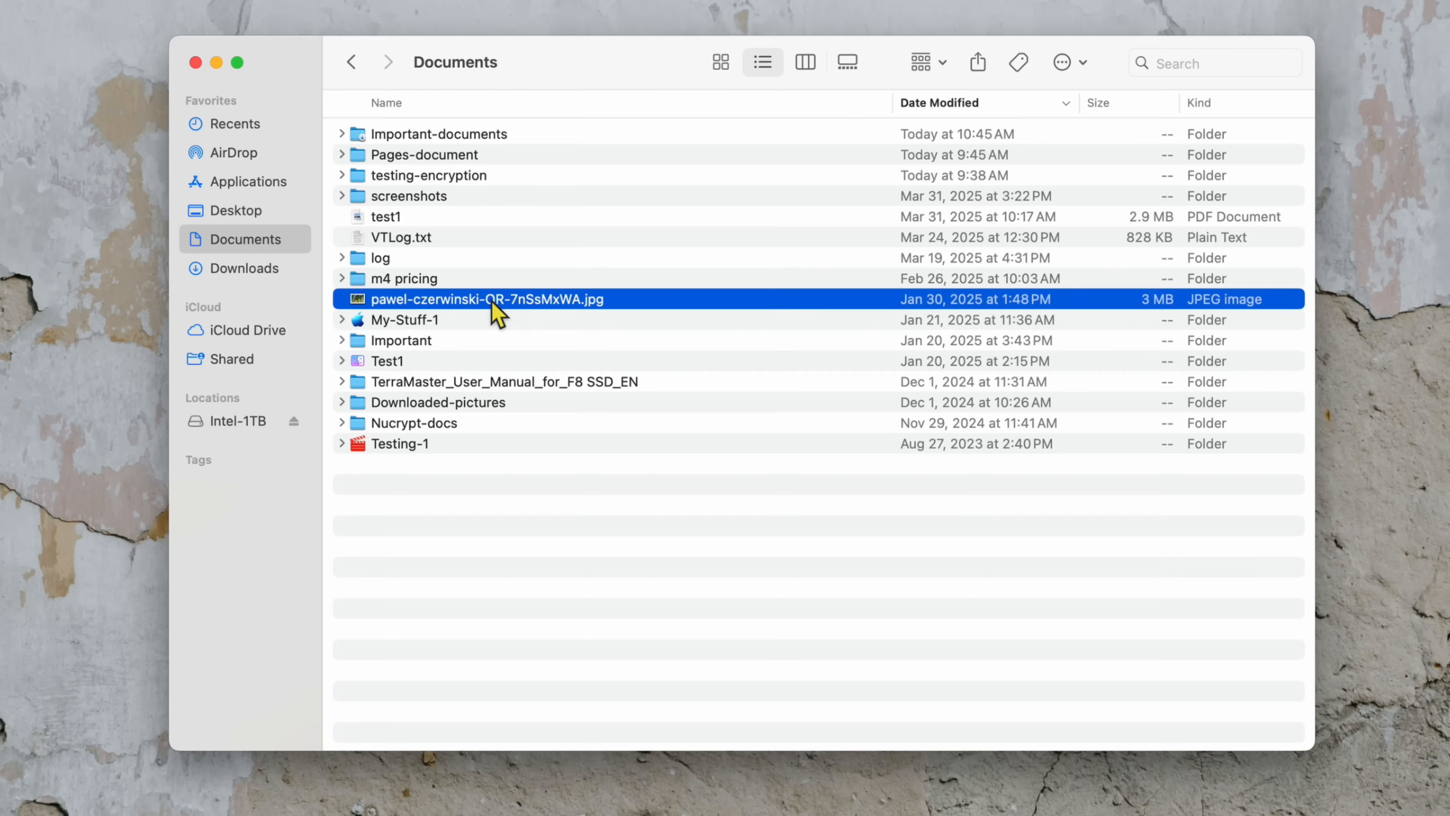
{"action": "left_click_drag", "start_coordinate": [497, 311], "coordinate": [475, 137]}
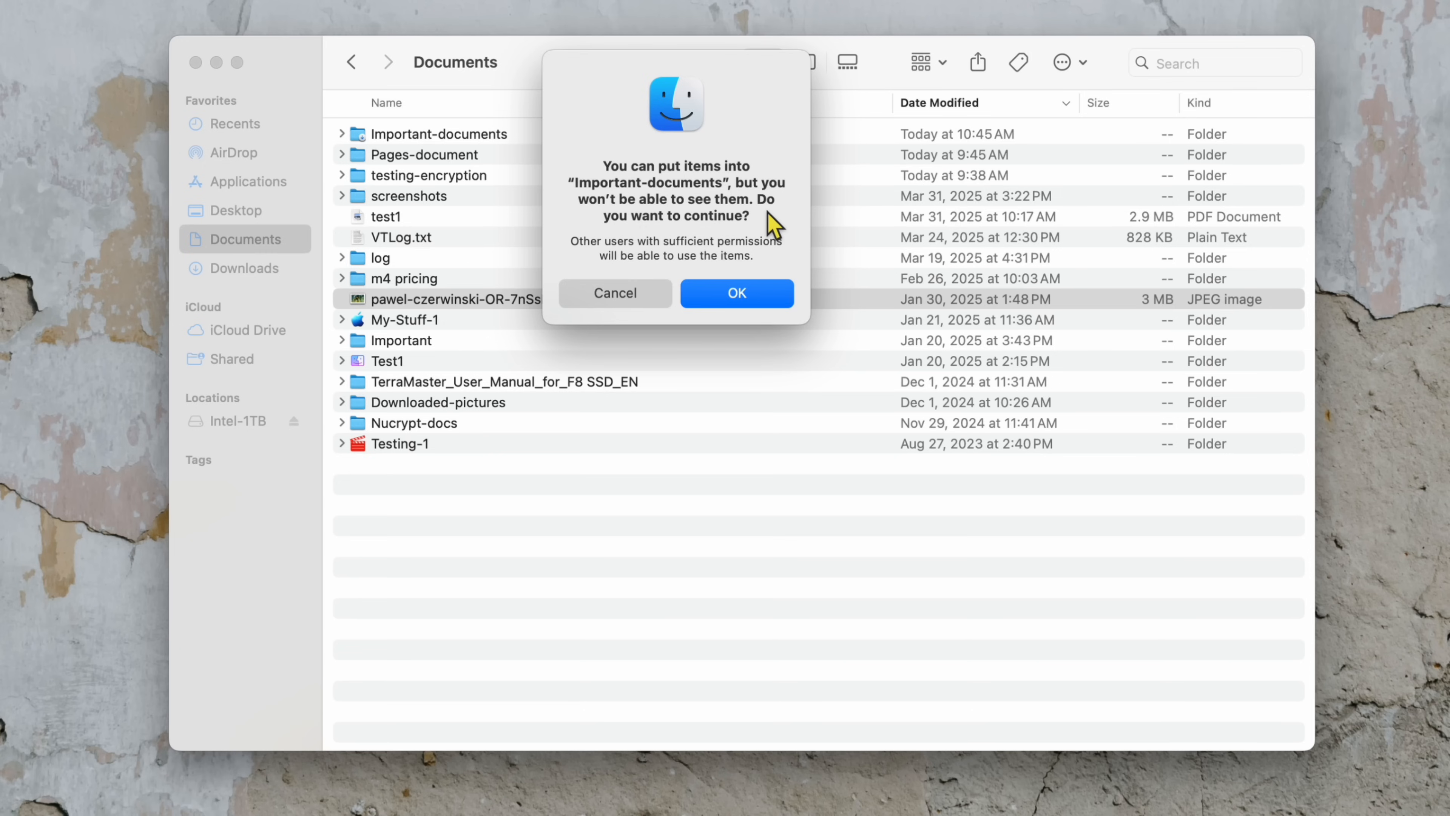
{"action": "left_click", "coordinate": [734, 293]}
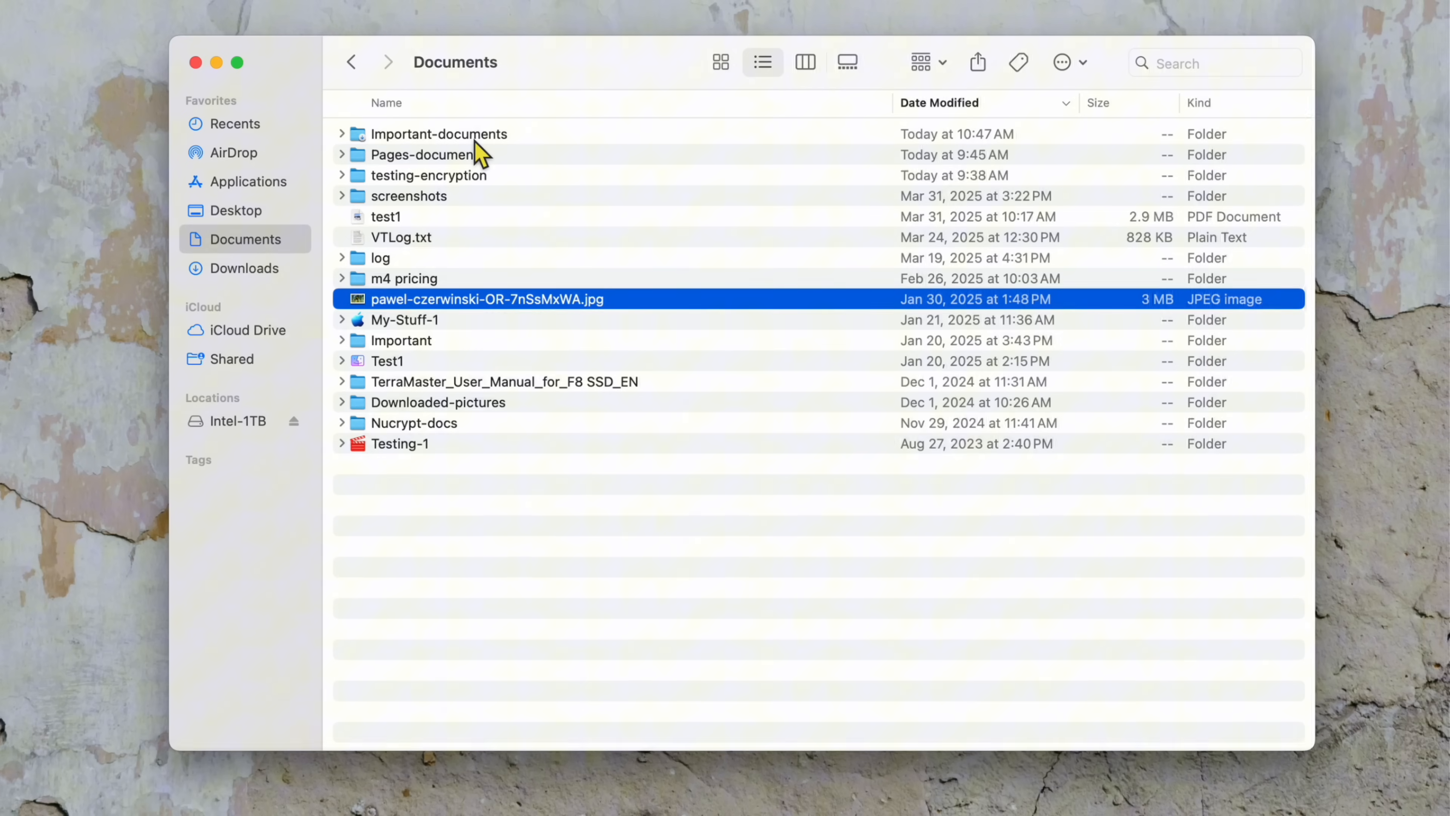
{"action": "double_click", "coordinate": [475, 142]}
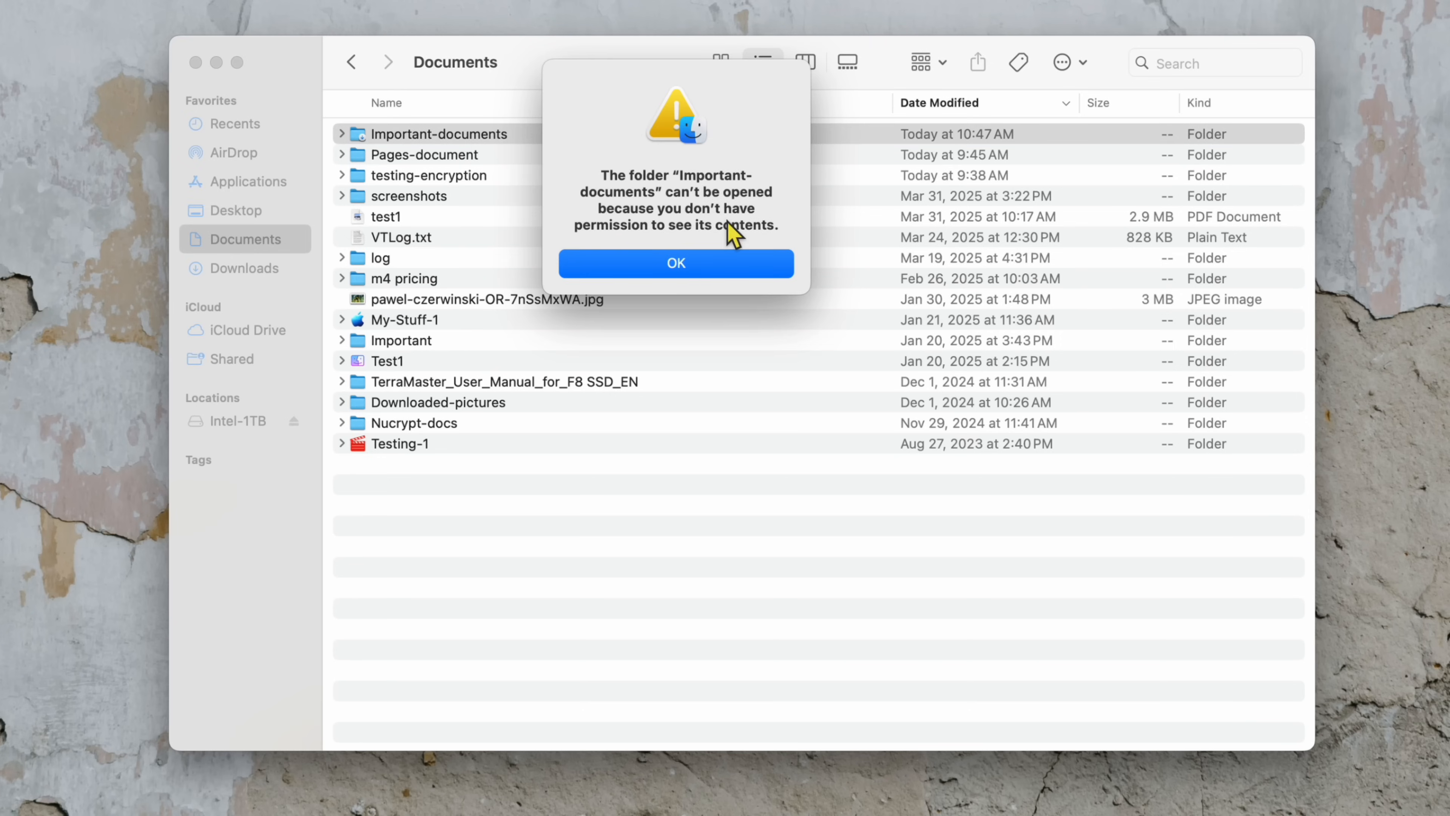
{"action": "left_click", "coordinate": [684, 268]}
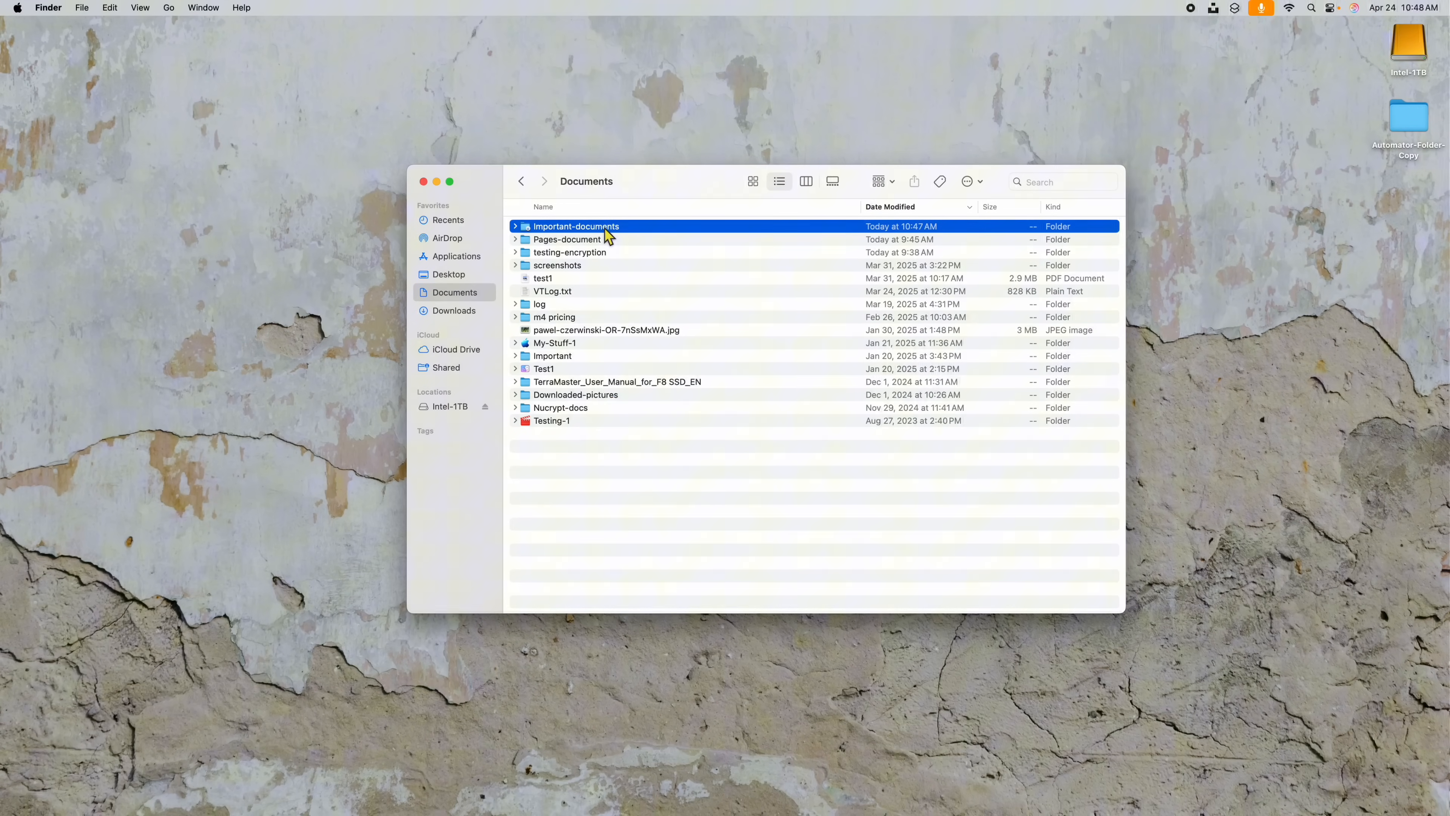
Get info on Important-documents again, set the own account's privilege to Read & Write, and close the info window.
{"action": "right_click", "coordinate": [608, 236]}
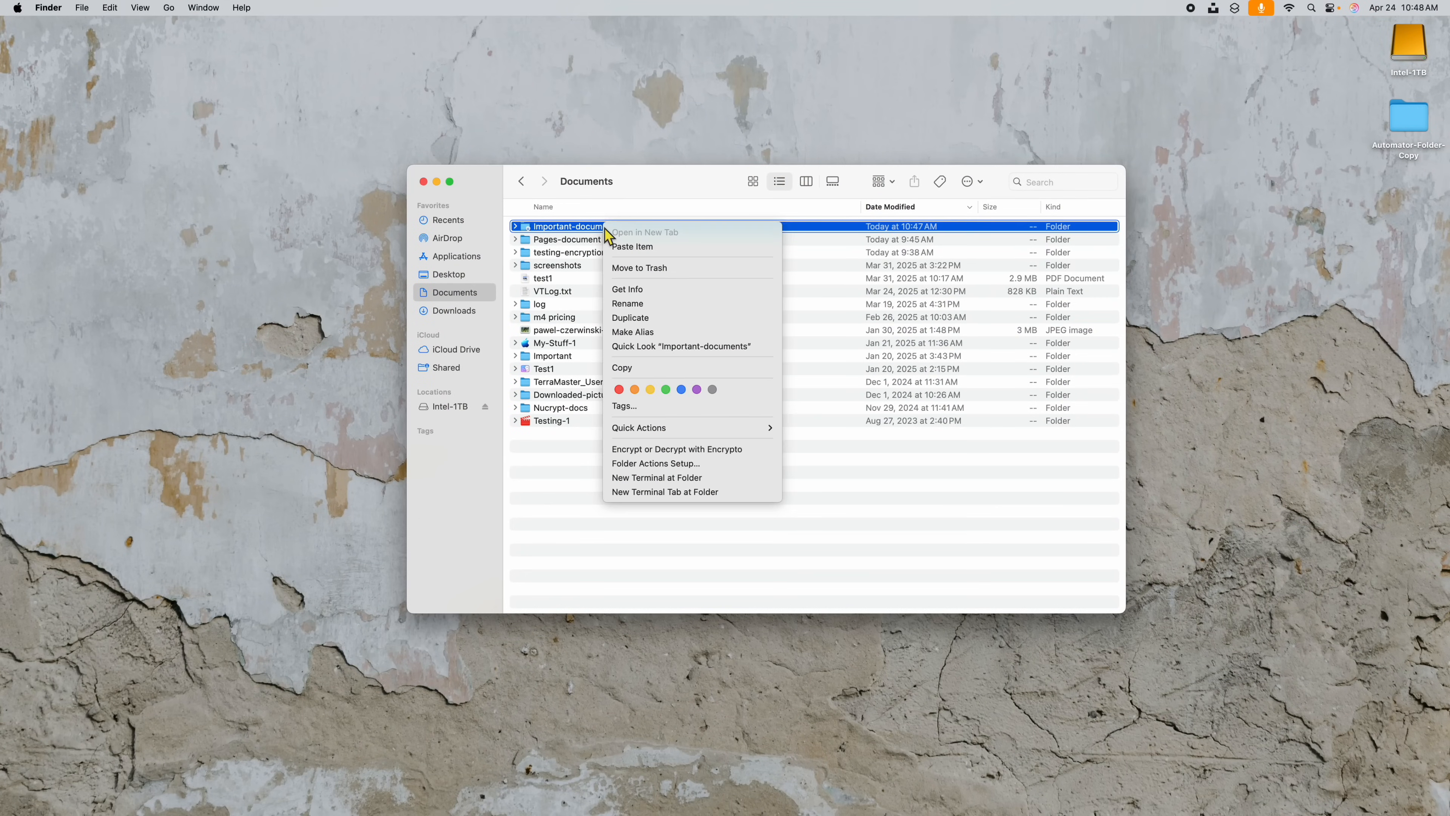
{"action": "left_click", "coordinate": [654, 290]}
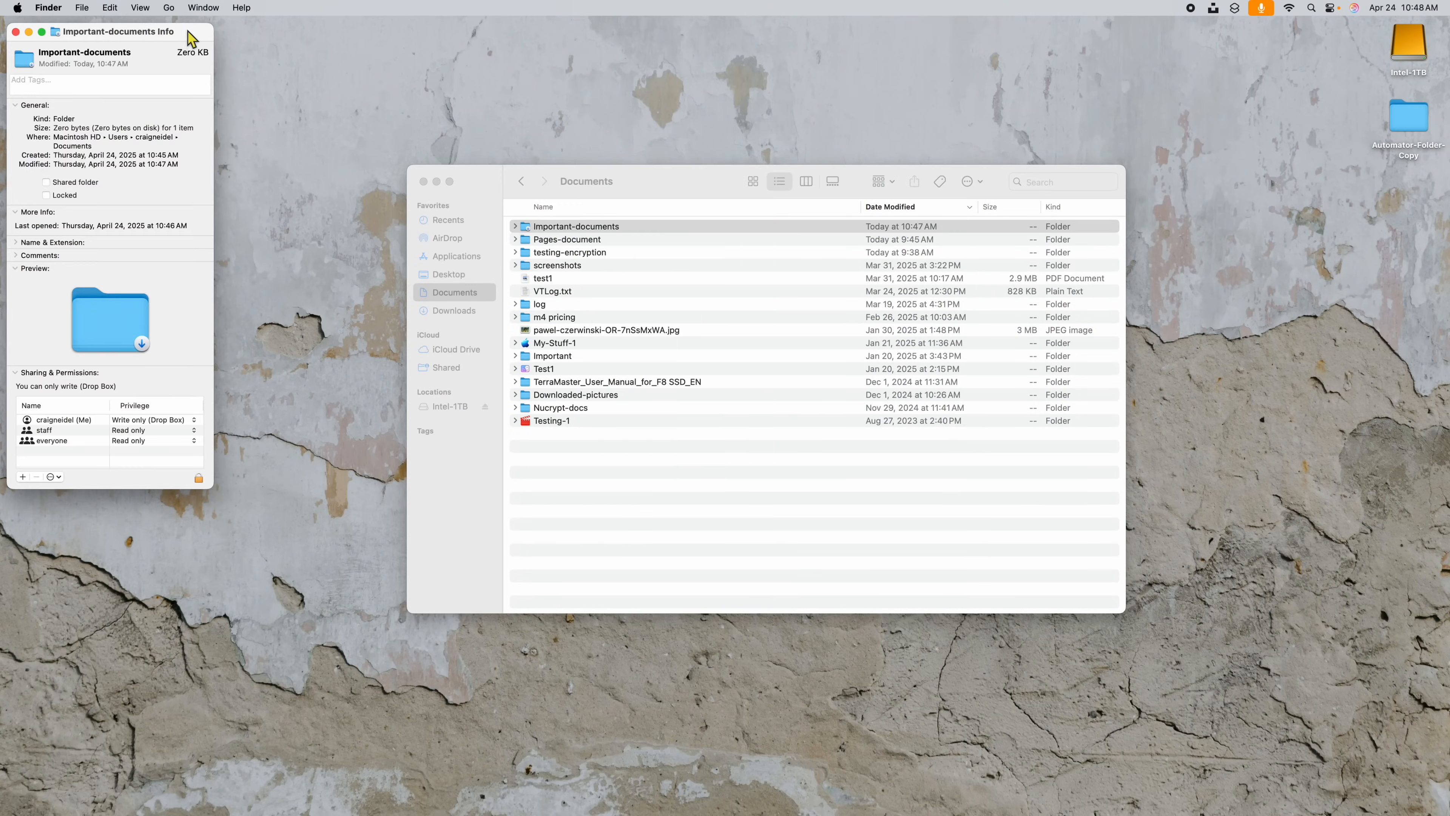
{"action": "left_click_drag", "start_coordinate": [190, 39], "coordinate": [788, 186]}
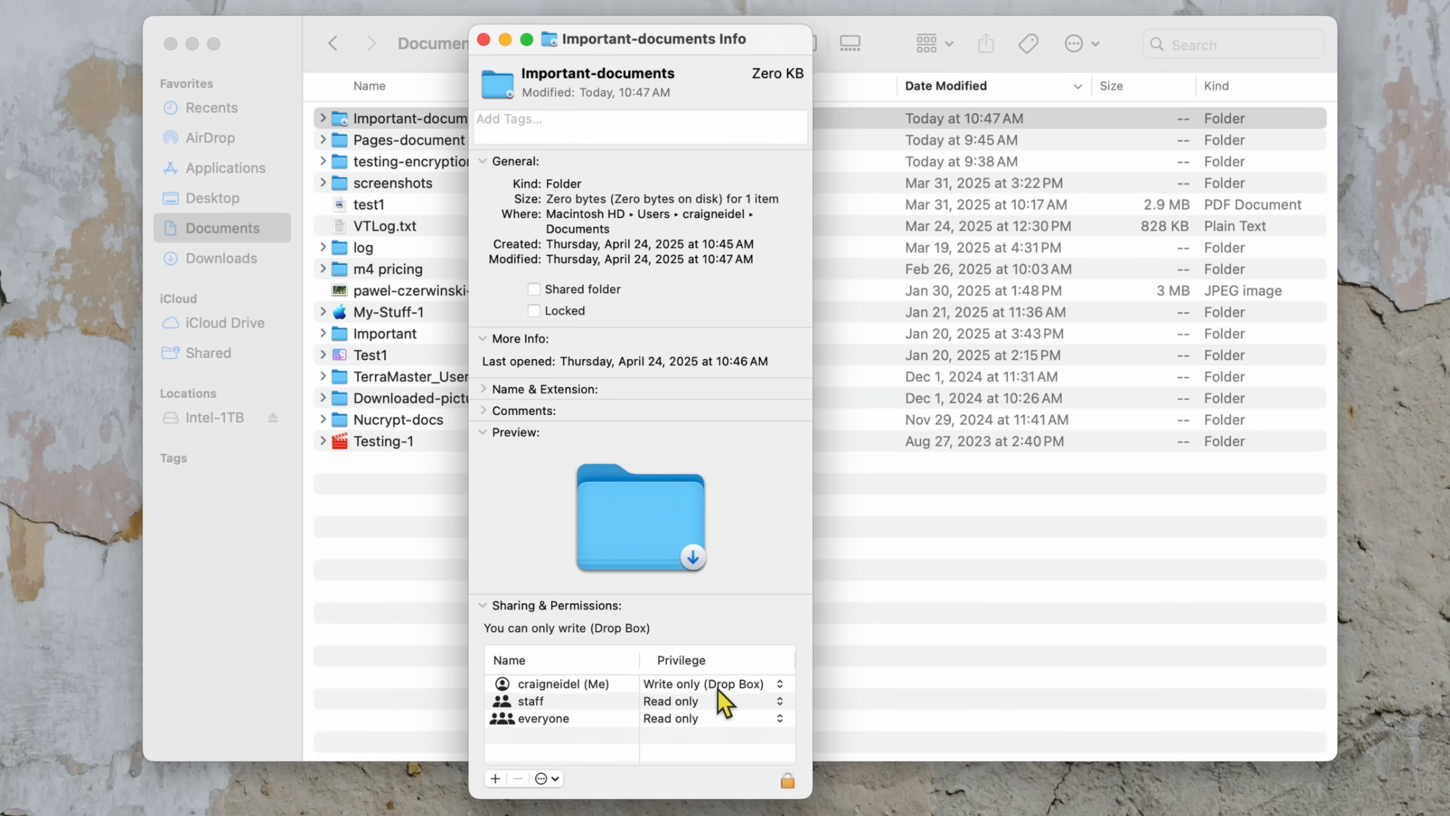
{"action": "left_click", "coordinate": [752, 567]}
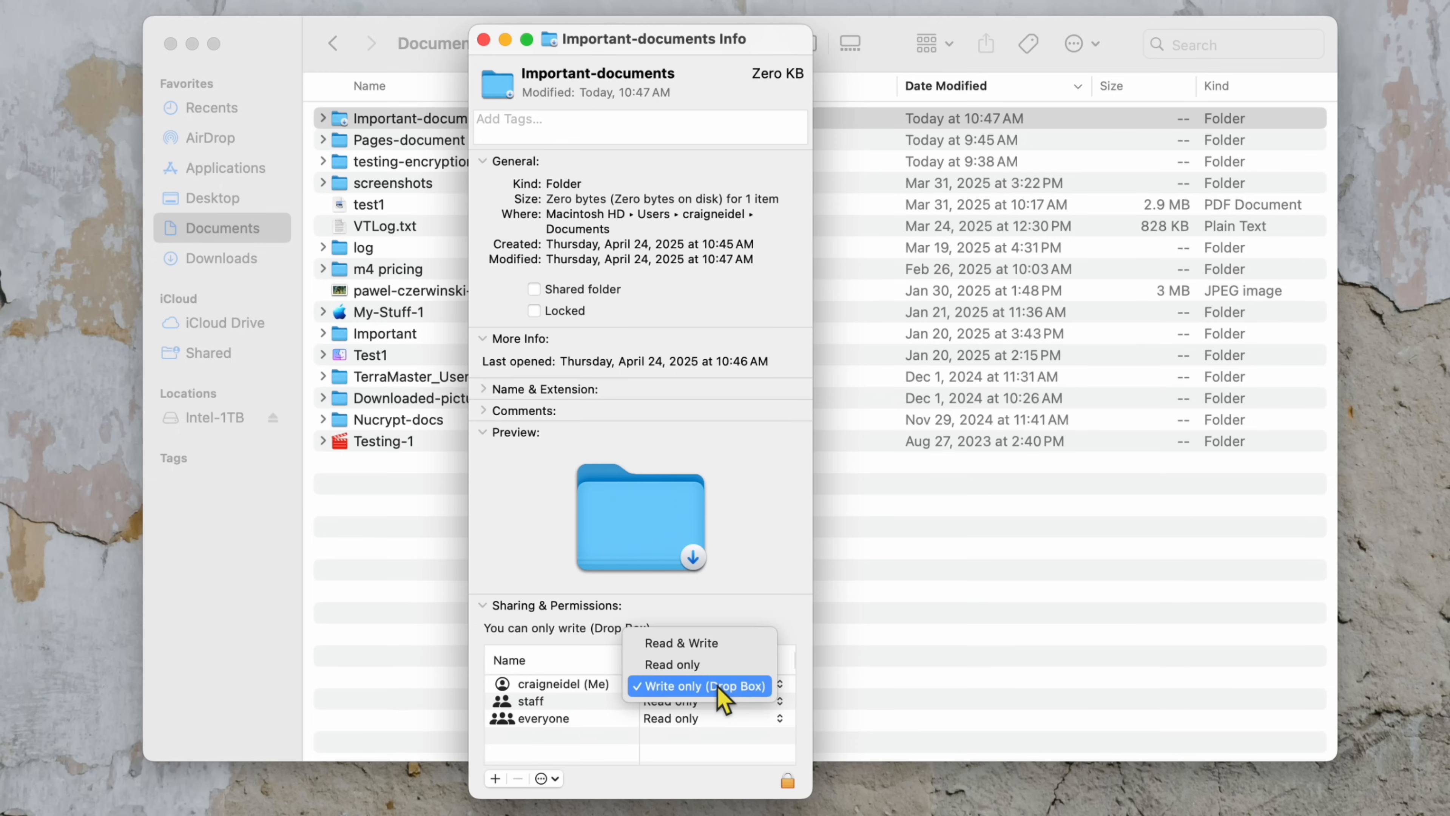
{"action": "left_click", "coordinate": [717, 664]}
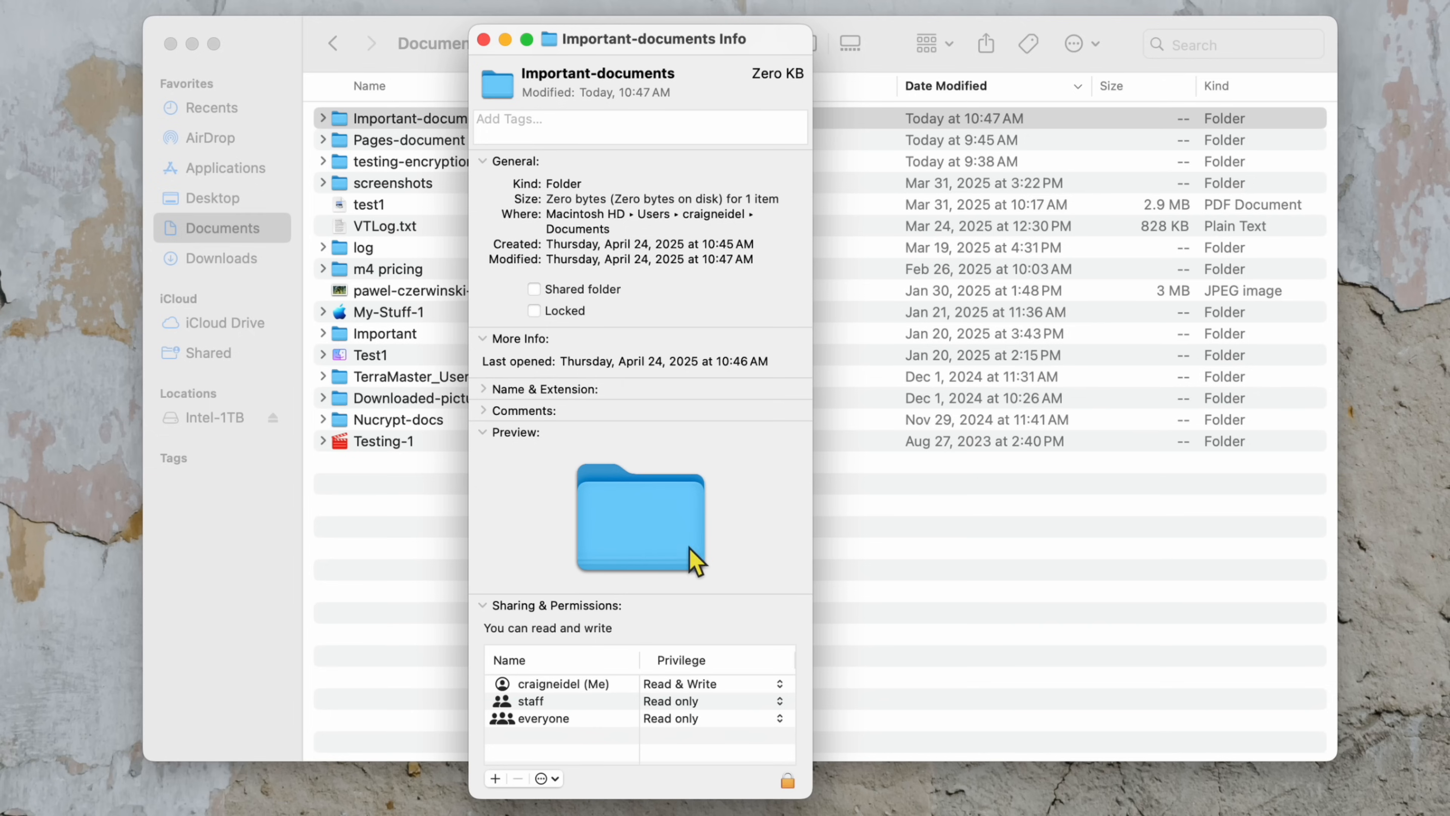
{"action": "left_click", "coordinate": [483, 39]}
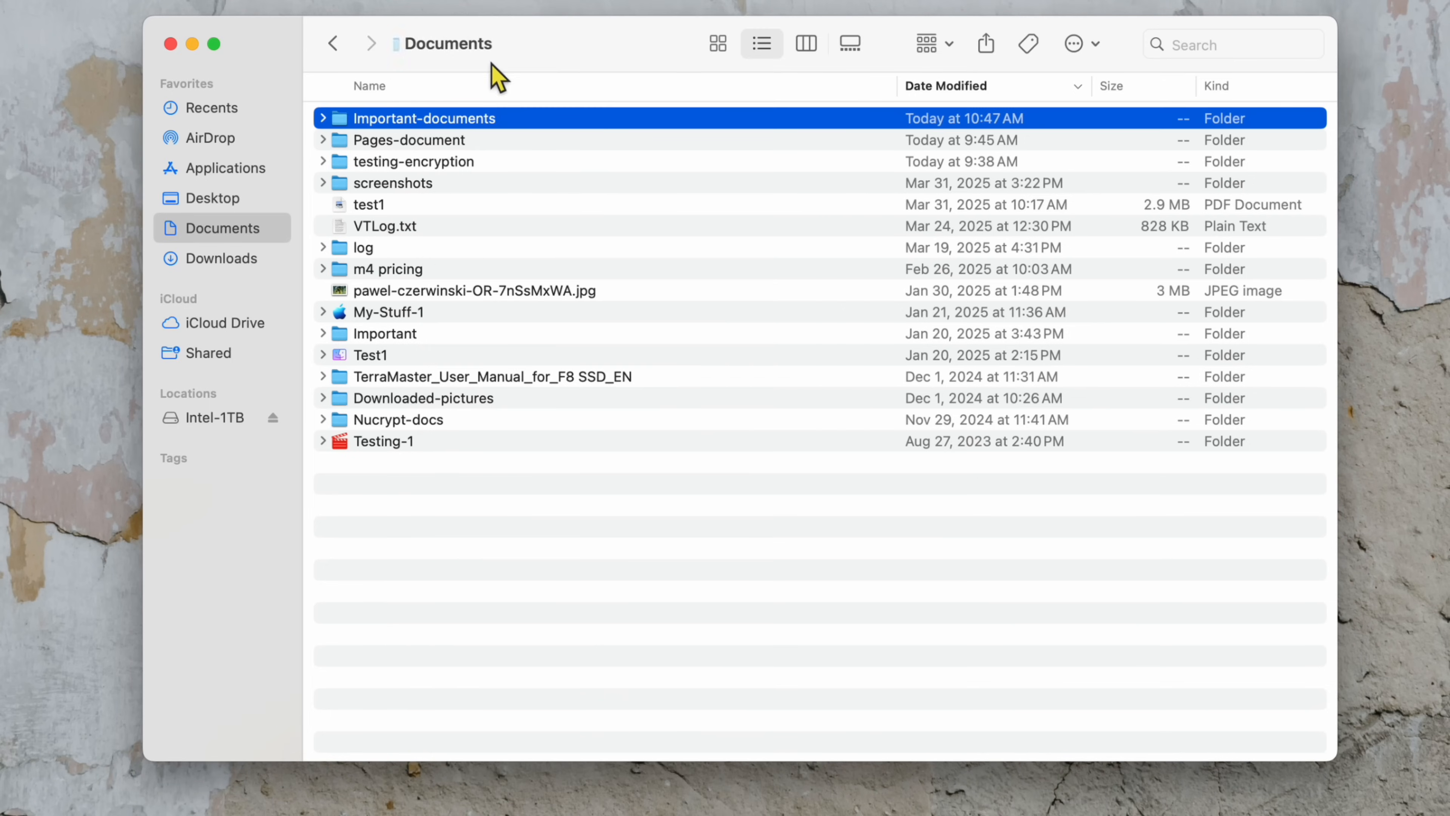
Open the Important-documents folder, preview the JPEG image inside with Quick Look, and return to Documents.
{"action": "double_click", "coordinate": [487, 118]}
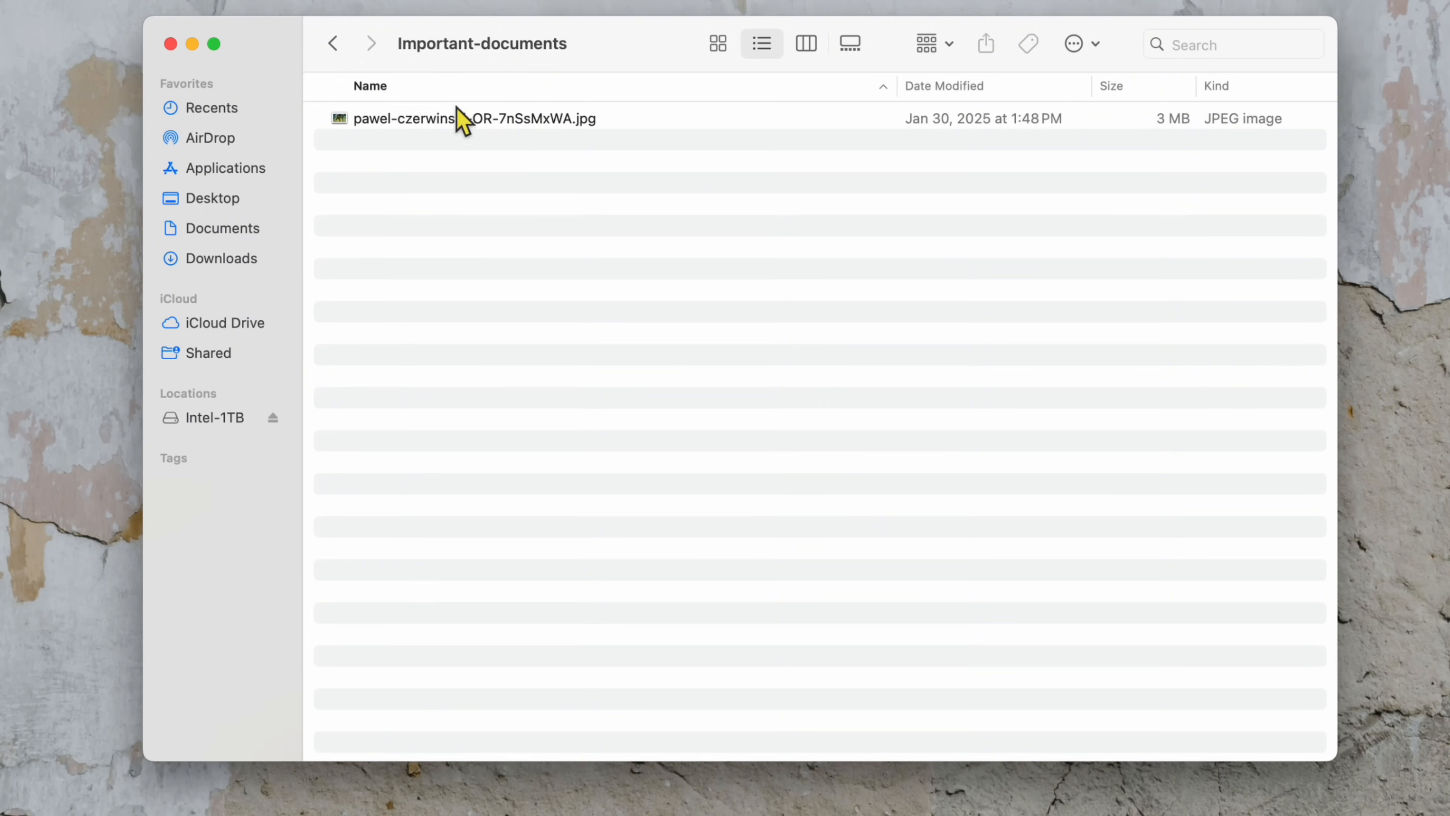
{"action": "left_click", "coordinate": [501, 121]}
{"action": "key", "text": "space"}
{"action": "key", "text": "space"}
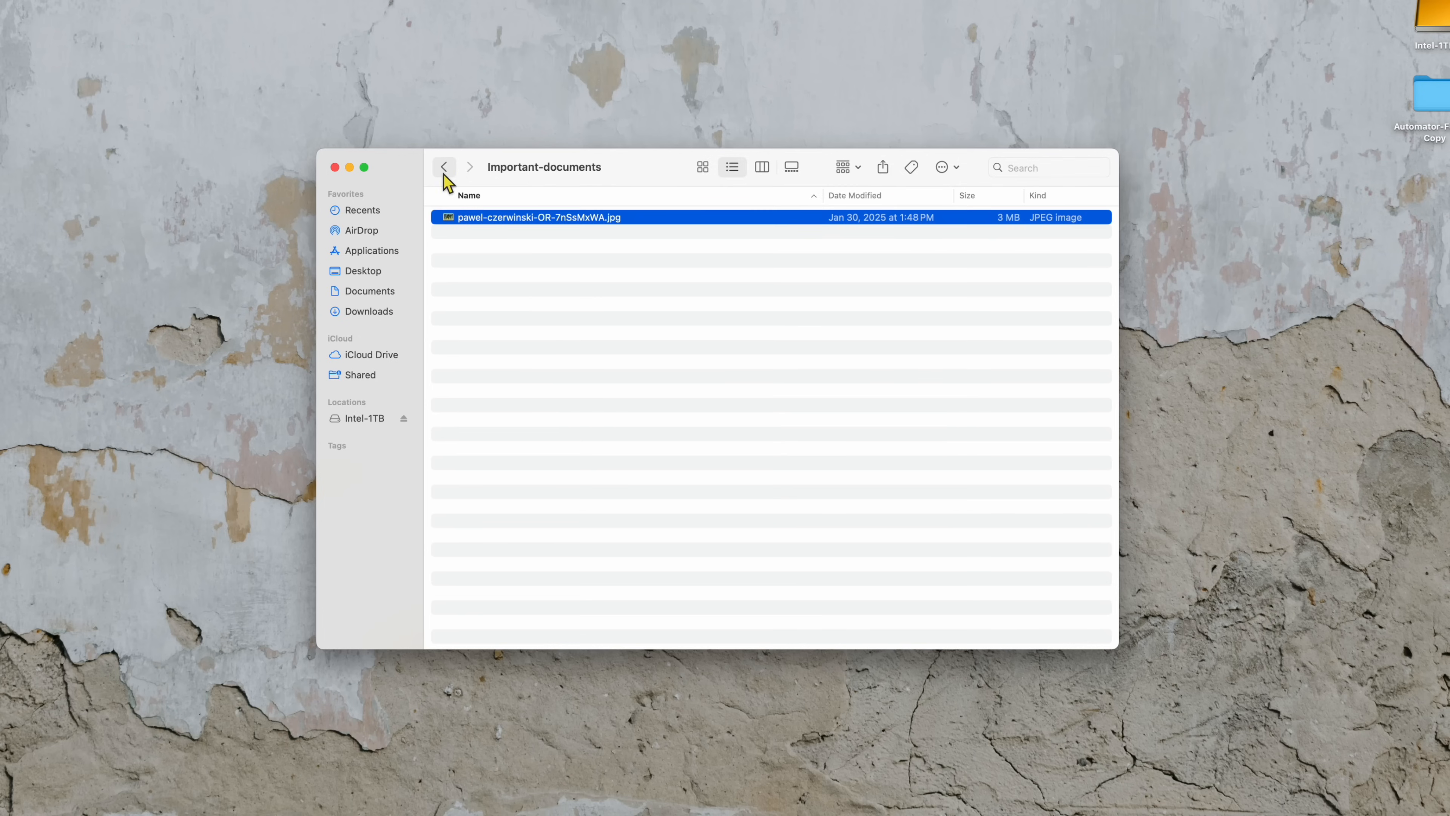
{"action": "left_click", "coordinate": [444, 167]}
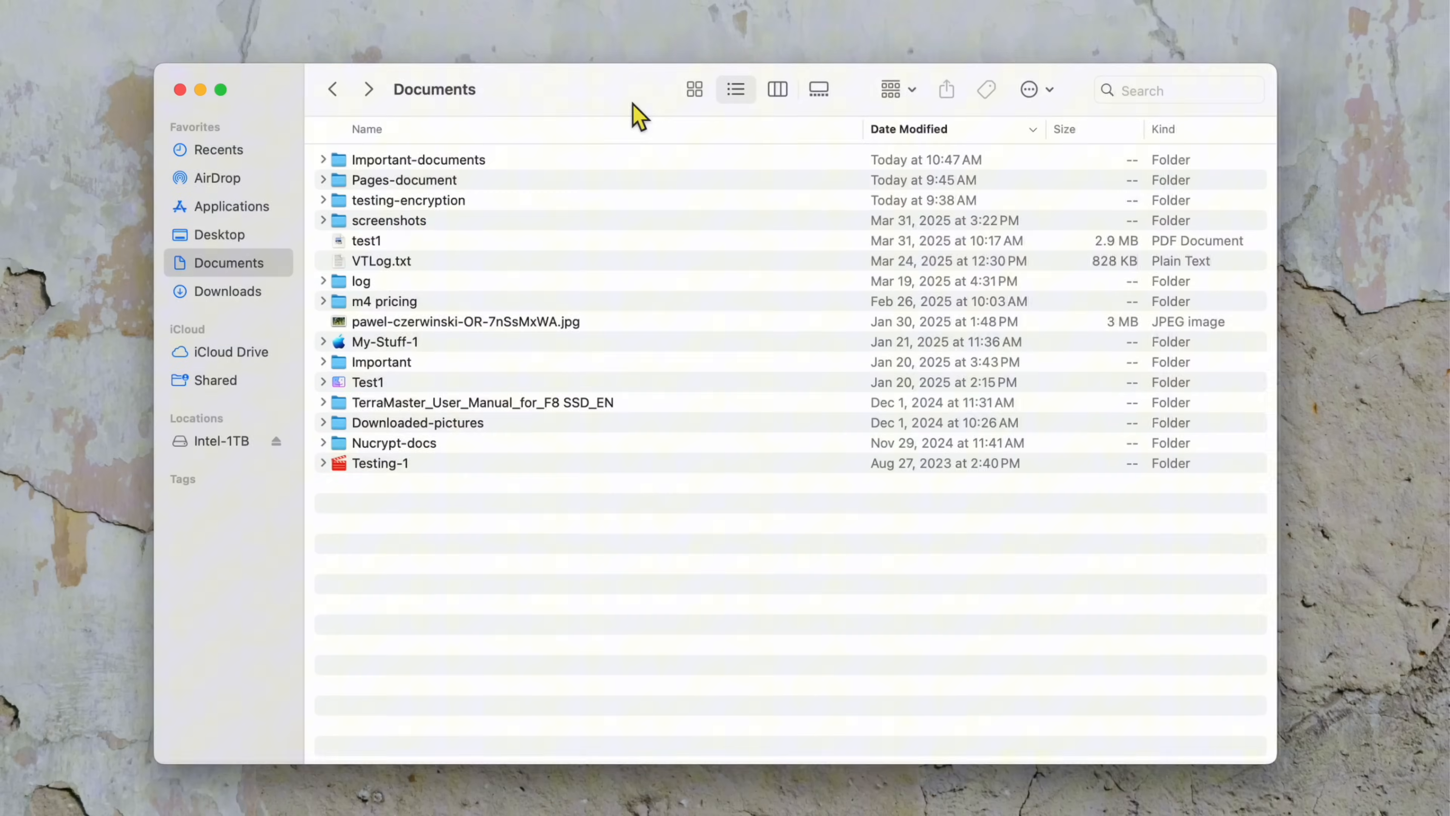
Customize the toolbar by adding the AirDrop item before the view buttons, and finish the customization.
{"action": "left_click_drag", "start_coordinate": [633, 102], "coordinate": [634, 92]}
{"action": "right_click", "coordinate": [569, 87]}
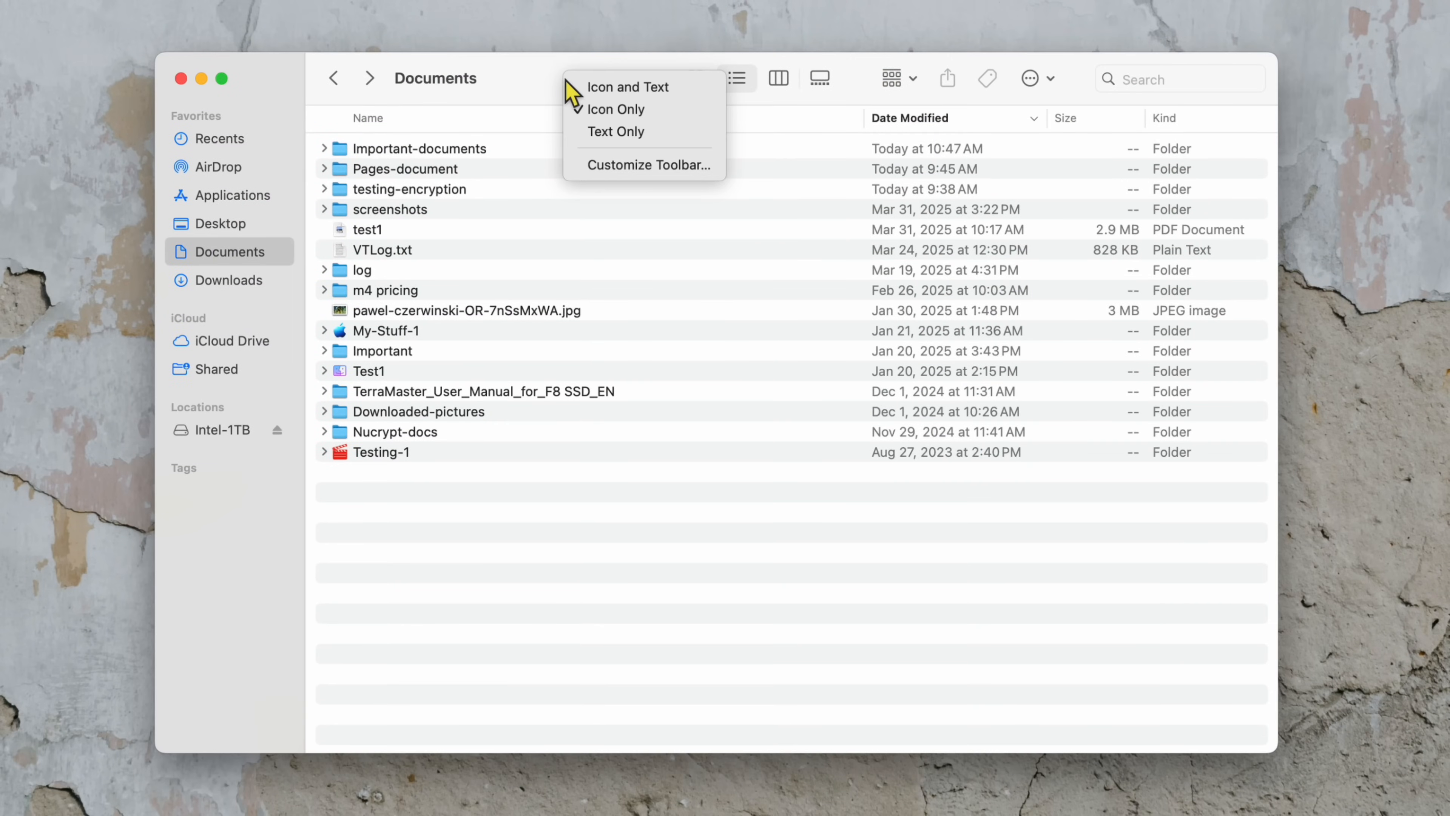
{"action": "left_click", "coordinate": [646, 173]}
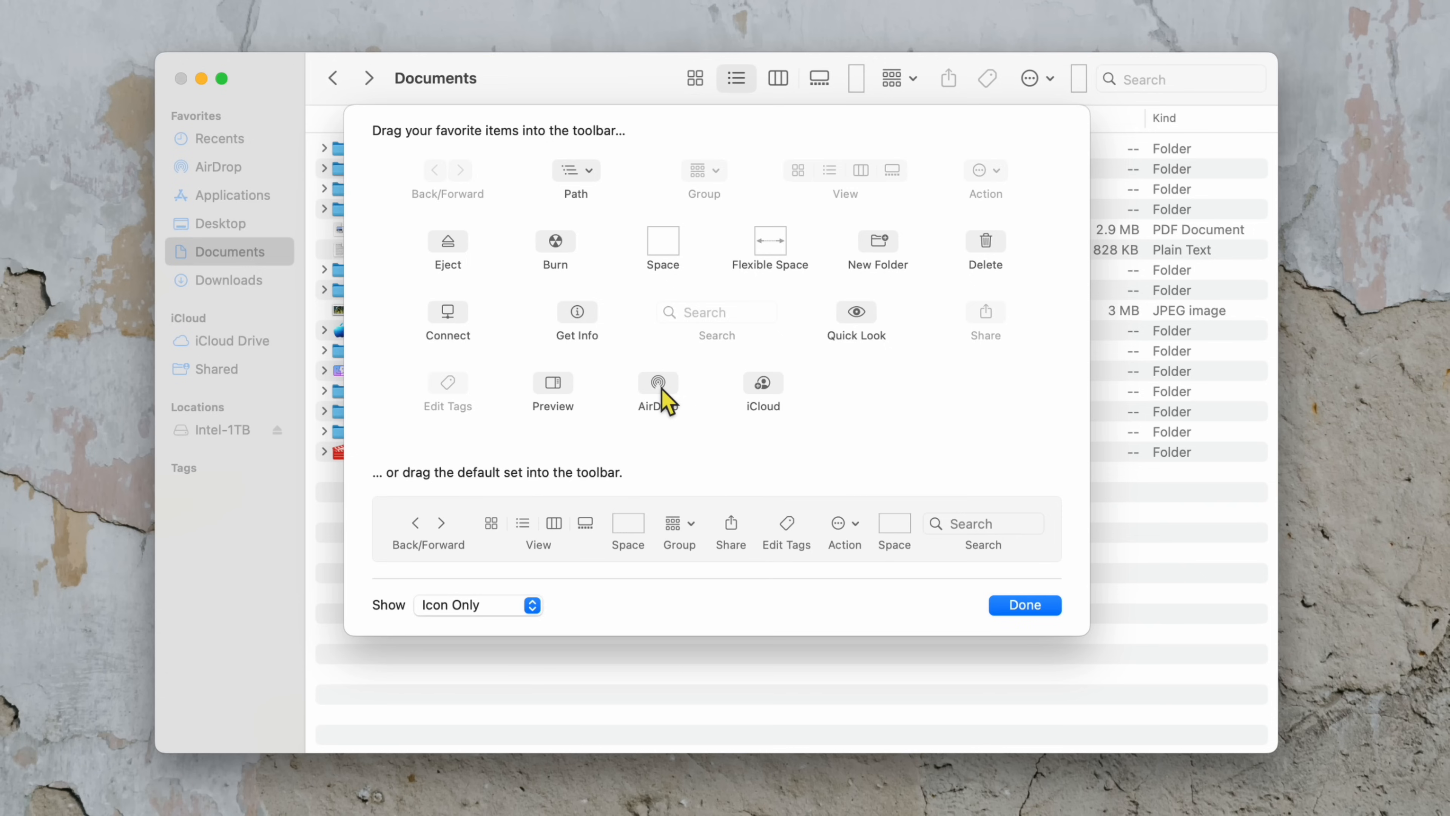
{"action": "left_click_drag", "start_coordinate": [662, 388], "coordinate": [794, 82]}
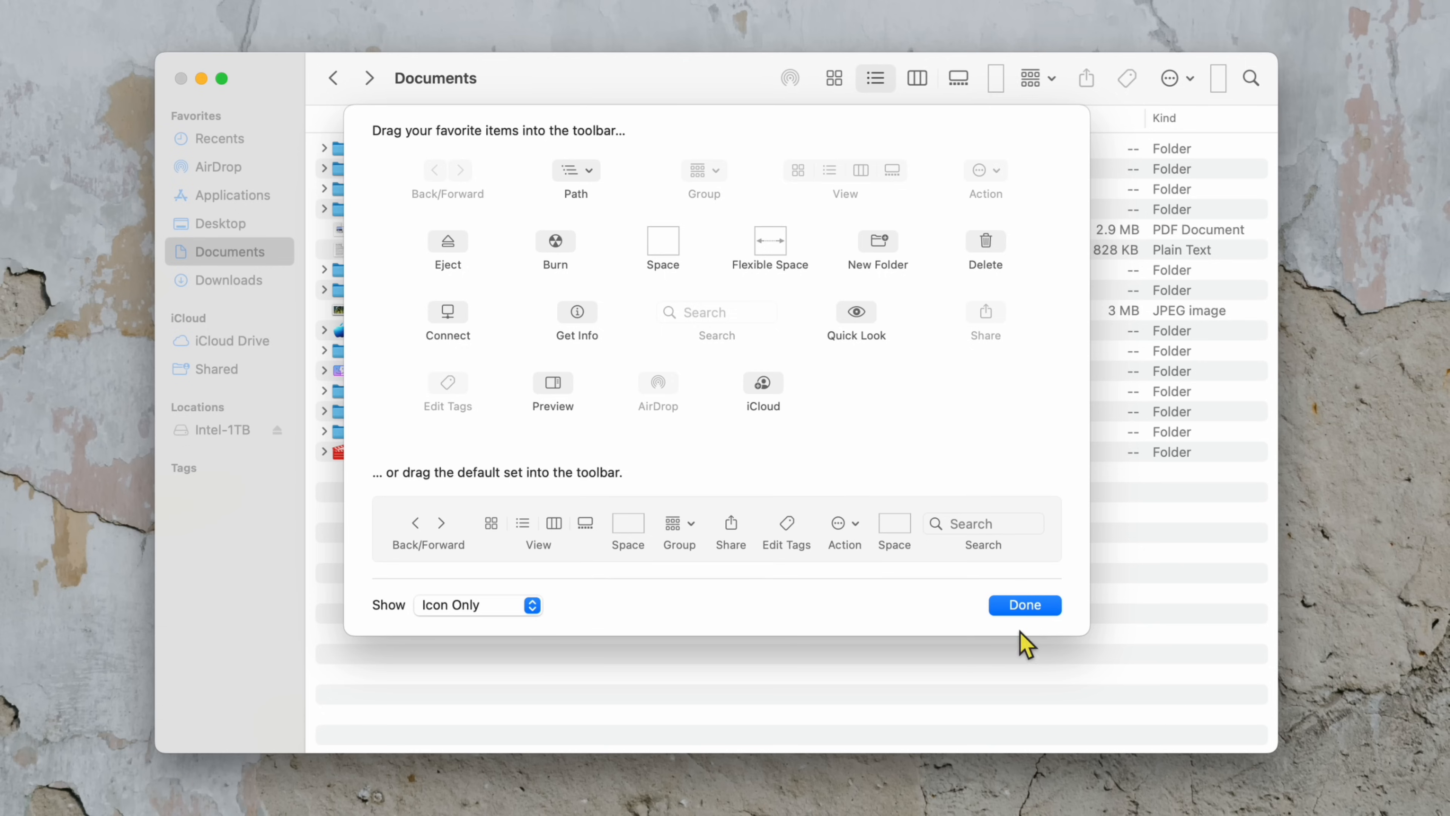
{"action": "left_click", "coordinate": [1033, 604]}
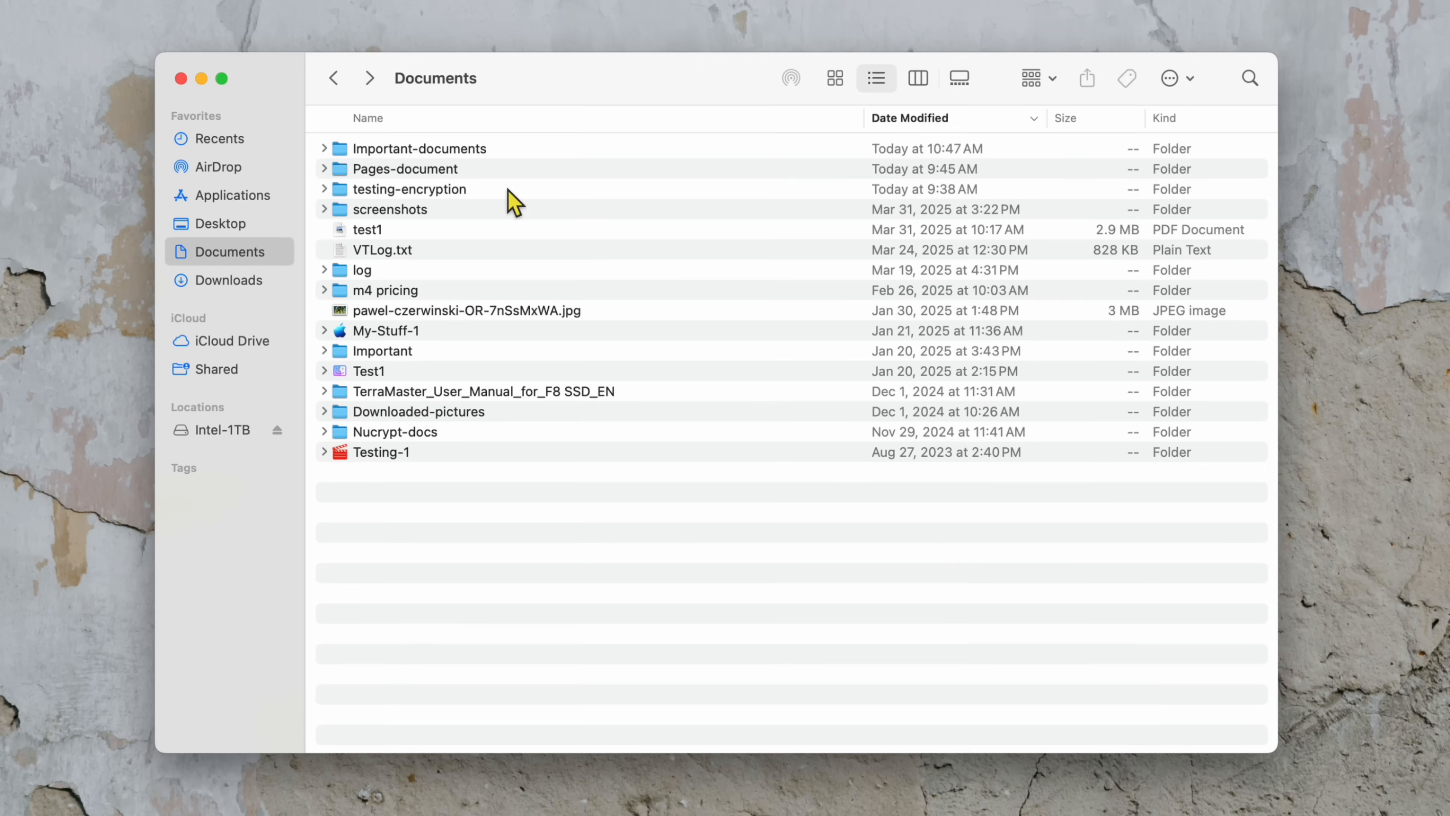
Send the Downloads JPEG image ending in rToSs7TX280 to the Mac mini through AirDrop and close the sharing dialog.
{"action": "left_click", "coordinate": [228, 280]}
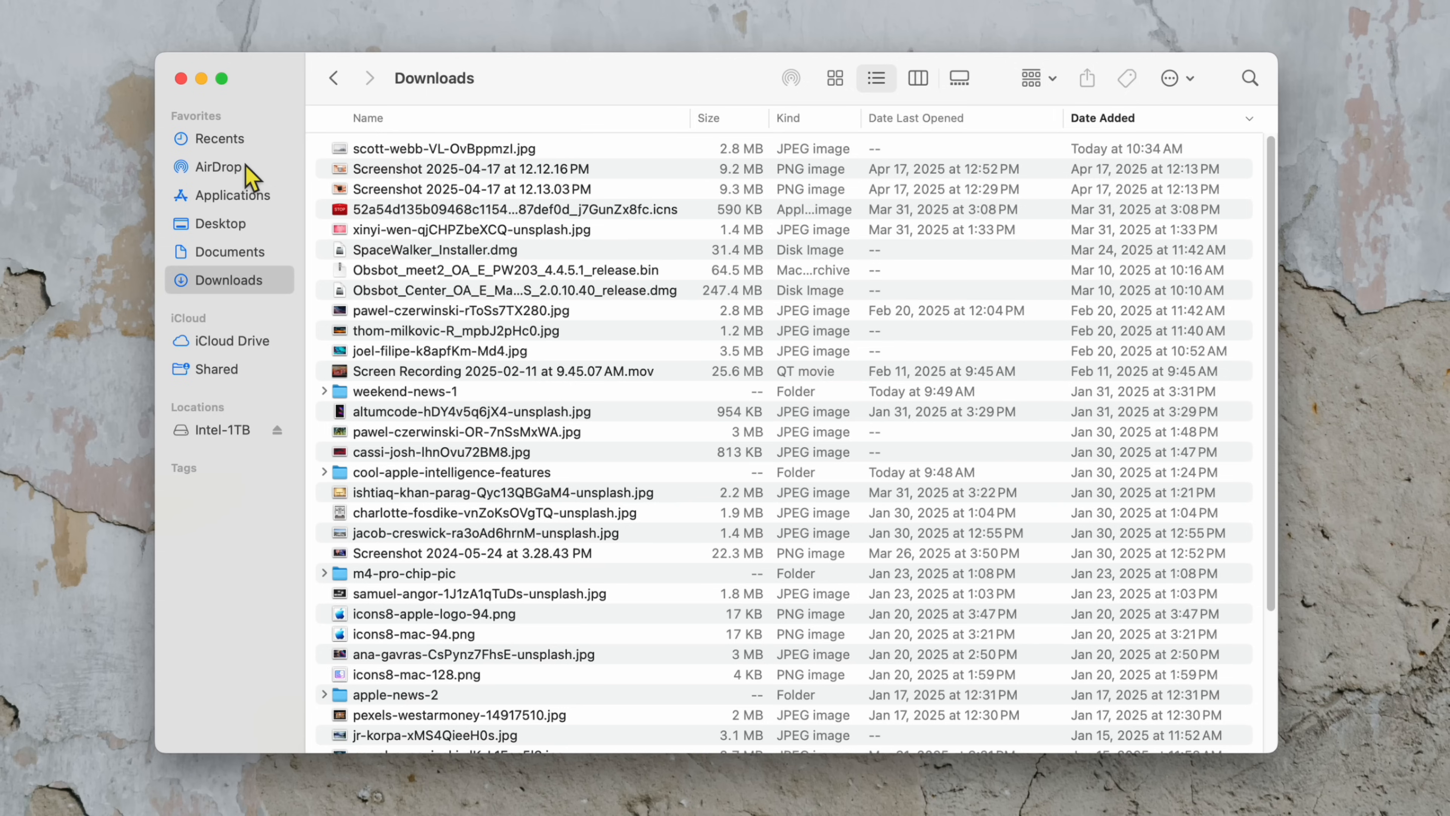
{"action": "left_click", "coordinate": [432, 313]}
{"action": "left_click_drag", "start_coordinate": [443, 323], "coordinate": [547, 331]}
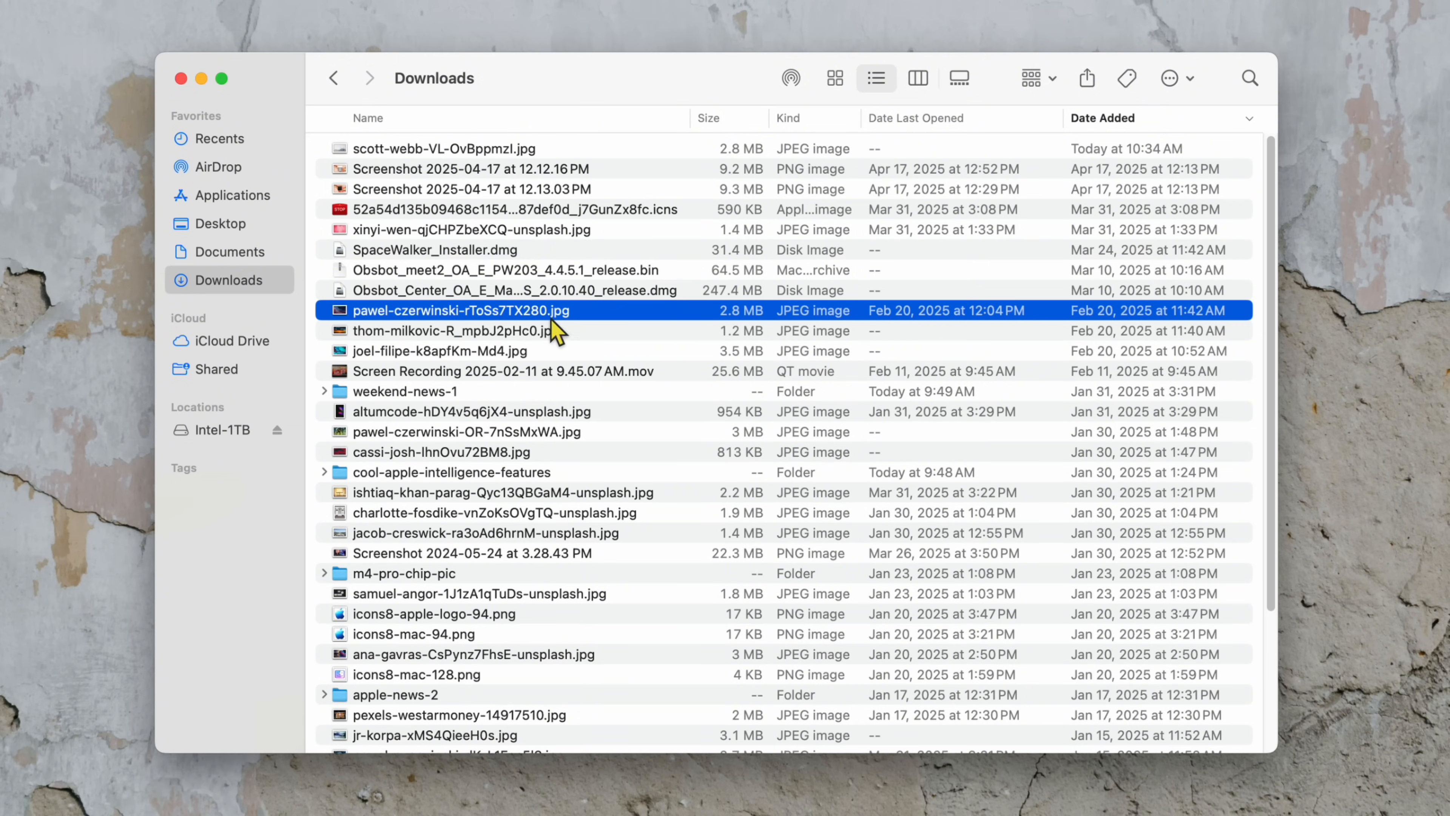
{"action": "left_click", "coordinate": [795, 79]}
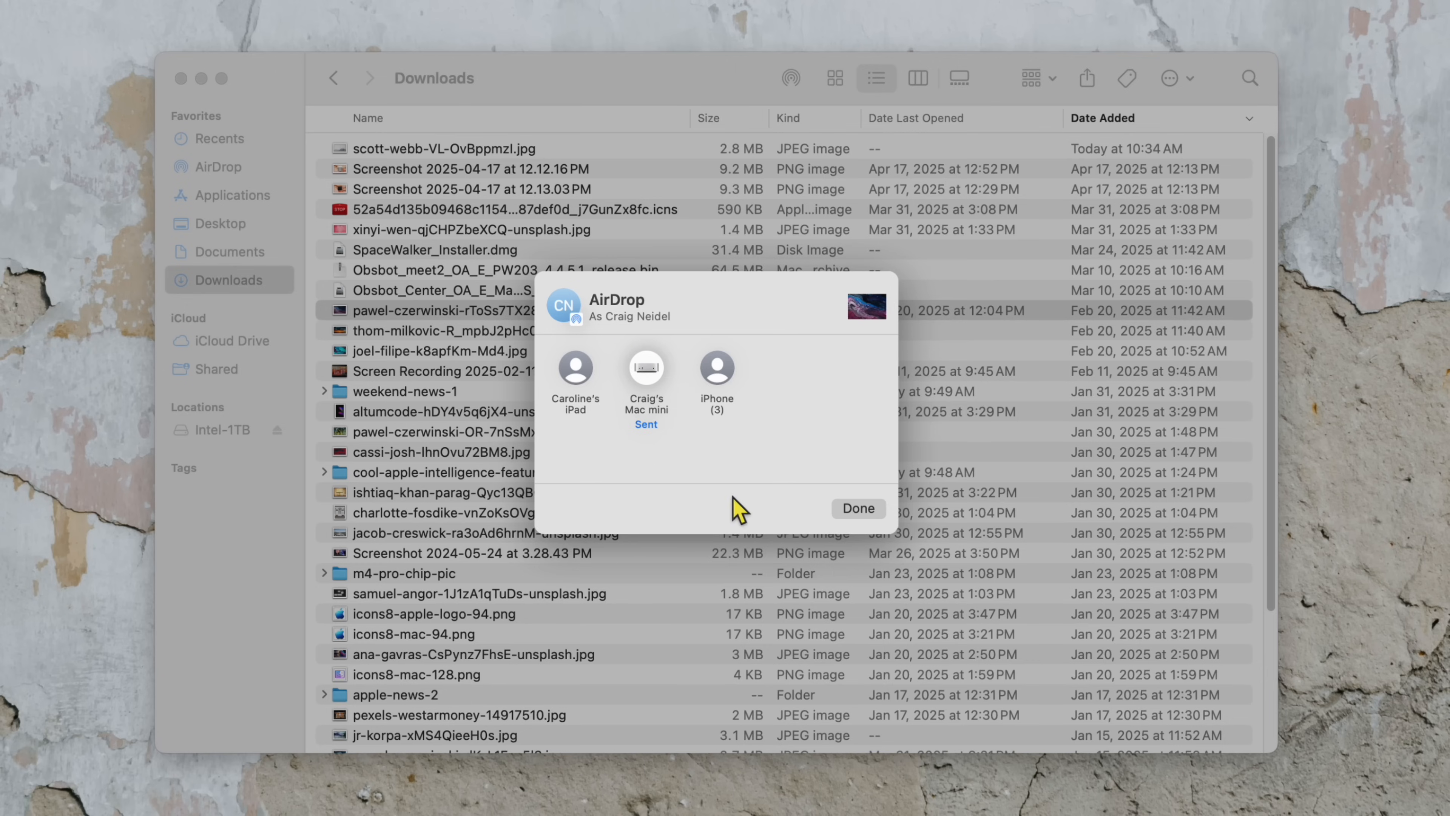
{"action": "left_click", "coordinate": [856, 517]}
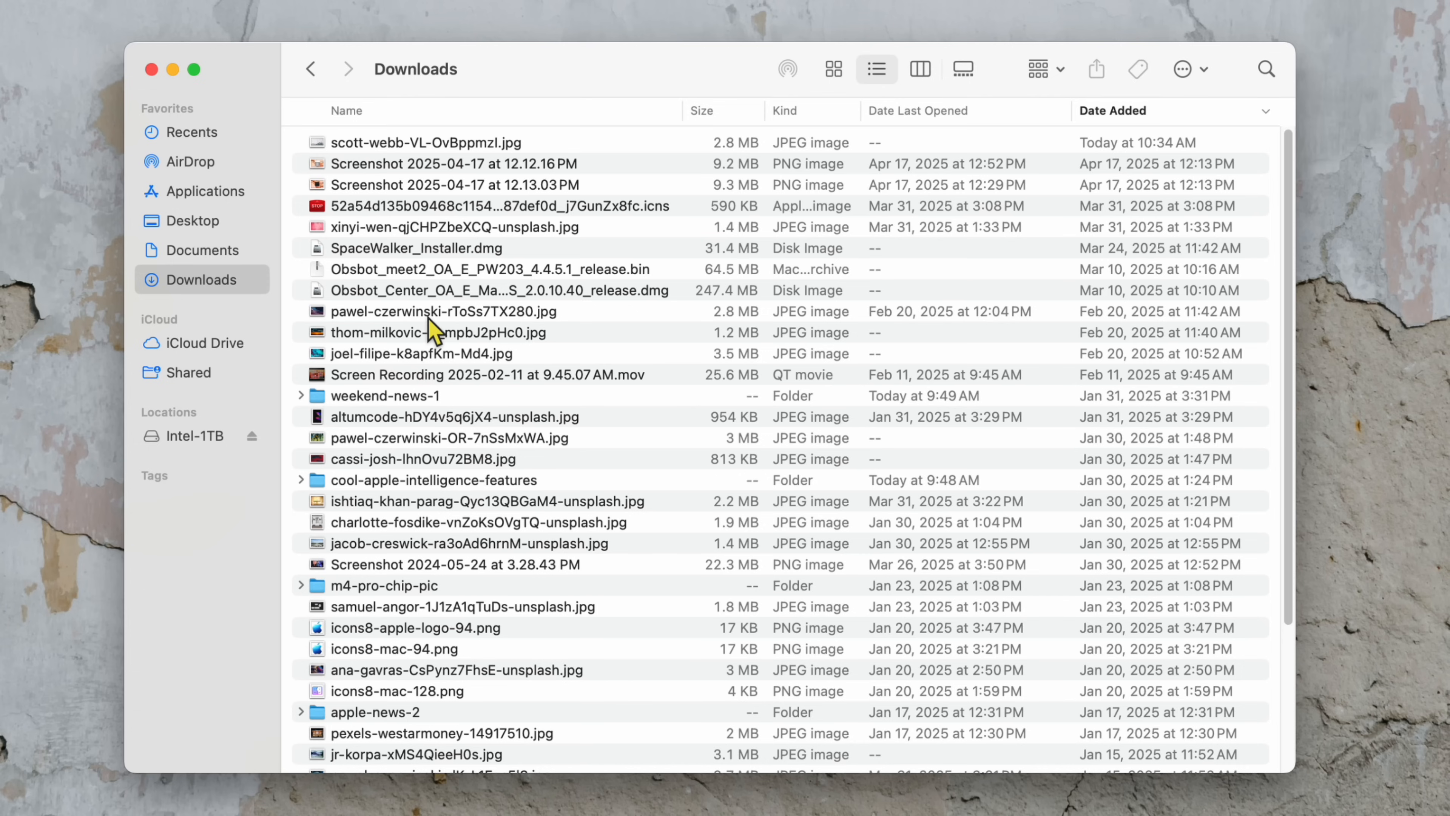
Switch the Downloads list between large and small icons several times, ending with the small icons.
{"action": "key", "text": "super+plus"}
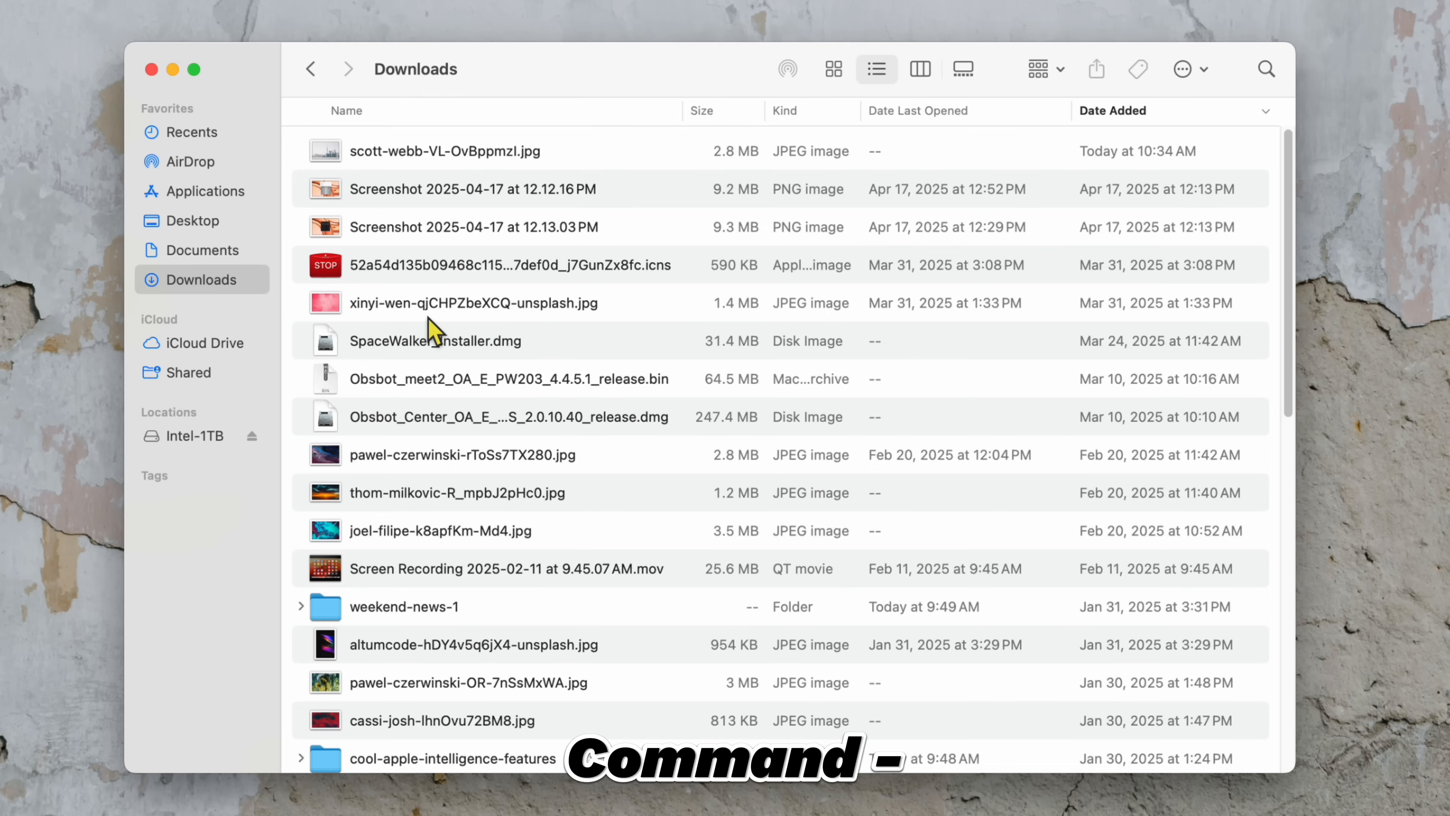
{"action": "key", "text": "super+minus"}
{"action": "key", "text": "super+minus"}
{"action": "key", "text": "super+plus"}
{"action": "key", "text": "super+plus"}
{"action": "key", "text": "super+minus"}
{"action": "key", "text": "super+minus"}
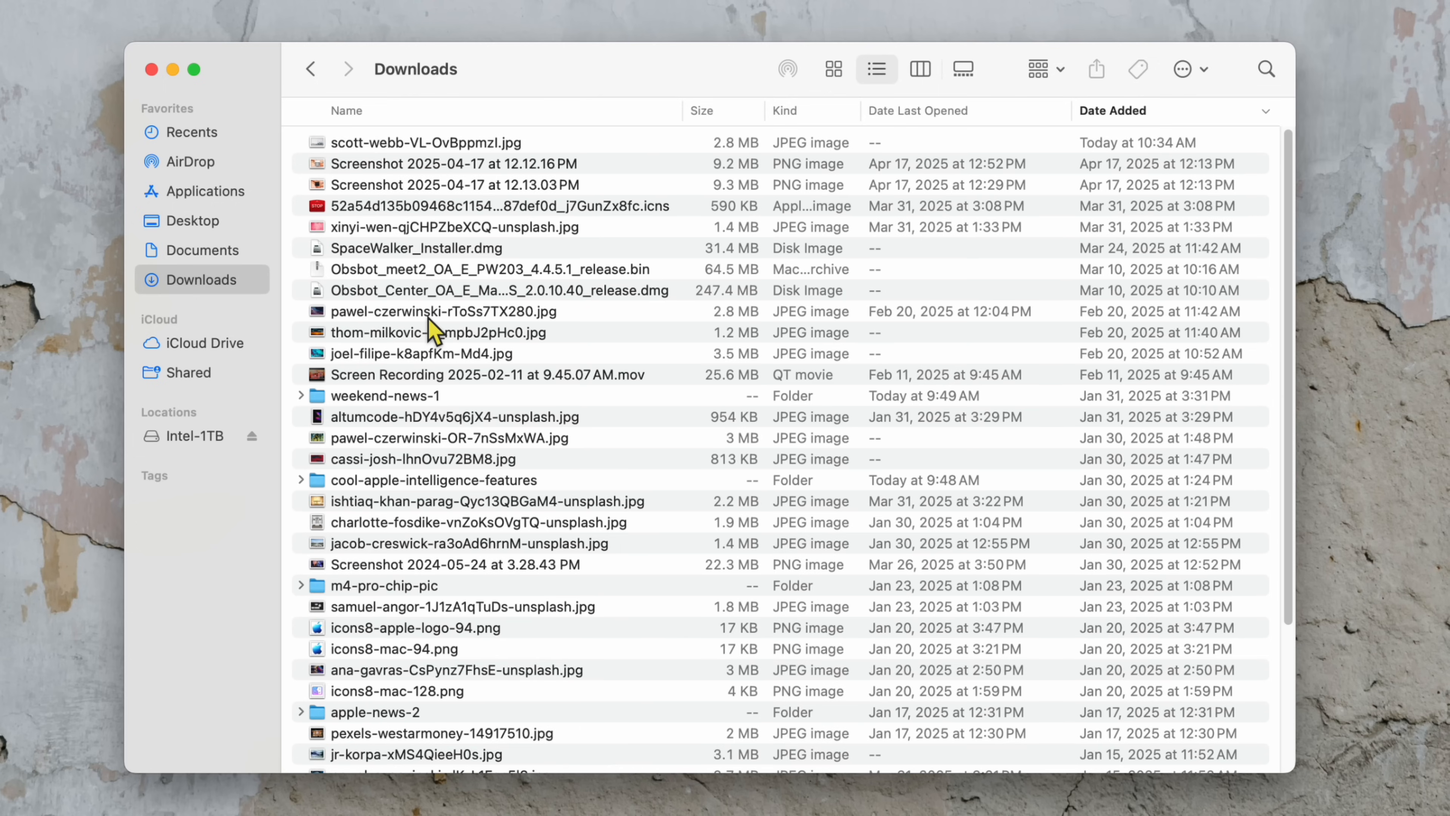
{"action": "key", "text": "super+plus"}
{"action": "key", "text": "super+minus"}
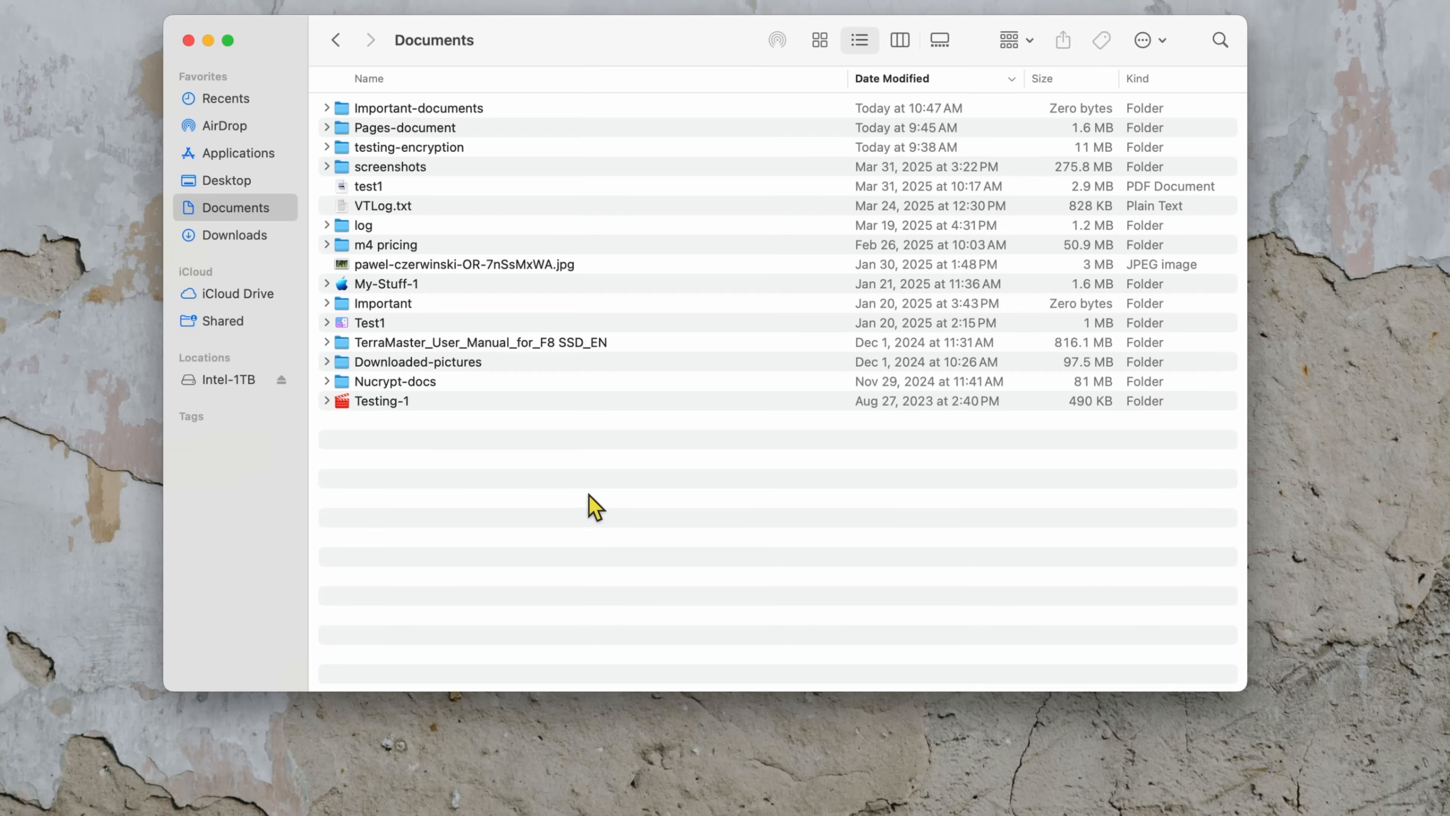
Try the large icon size in the Documents view options, switch back to the small one, and close the options.
{"action": "right_click", "coordinate": [672, 518]}
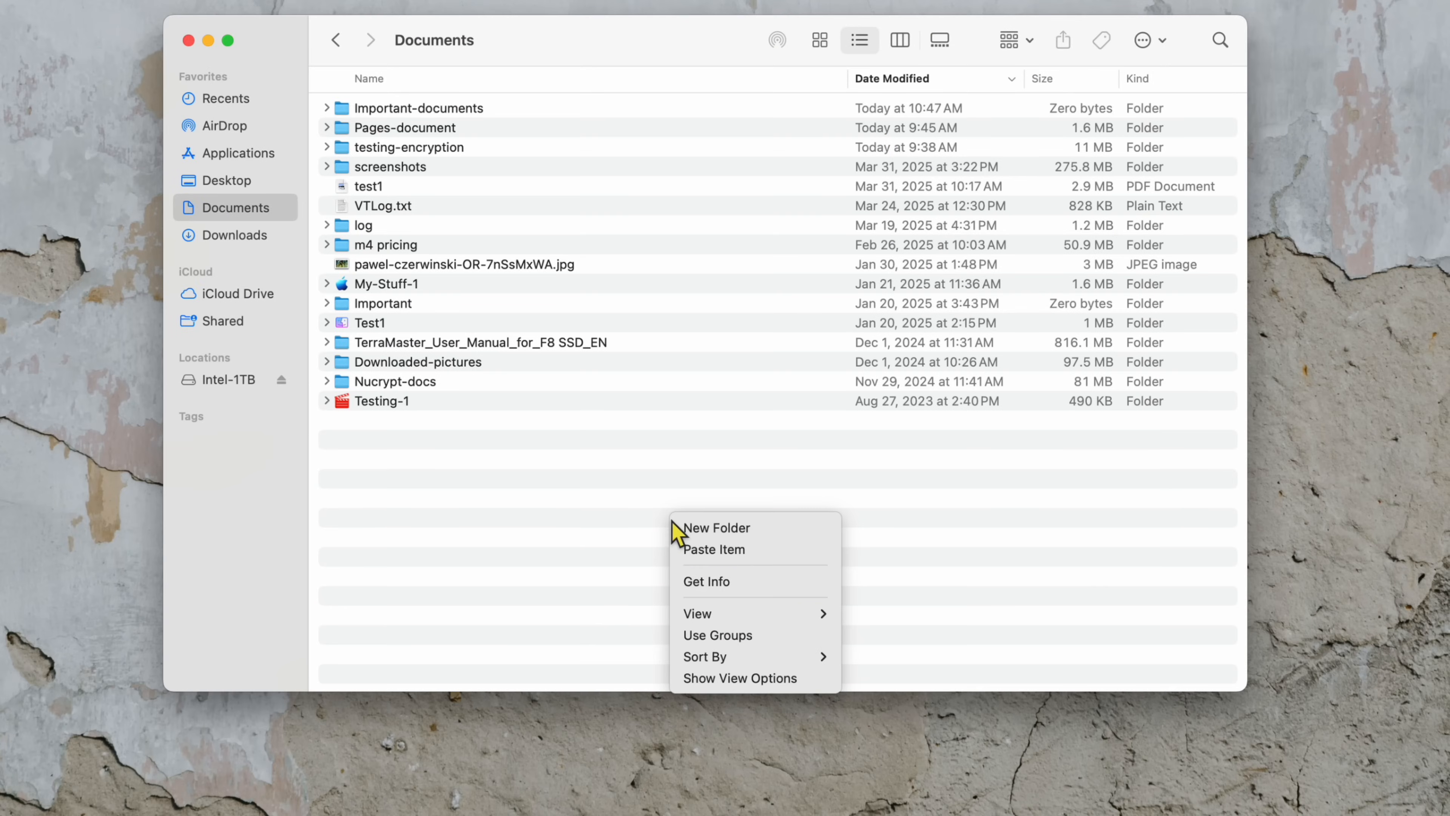
{"action": "left_click", "coordinate": [712, 682]}
{"action": "left_click_drag", "start_coordinate": [732, 208], "coordinate": [696, 201]}
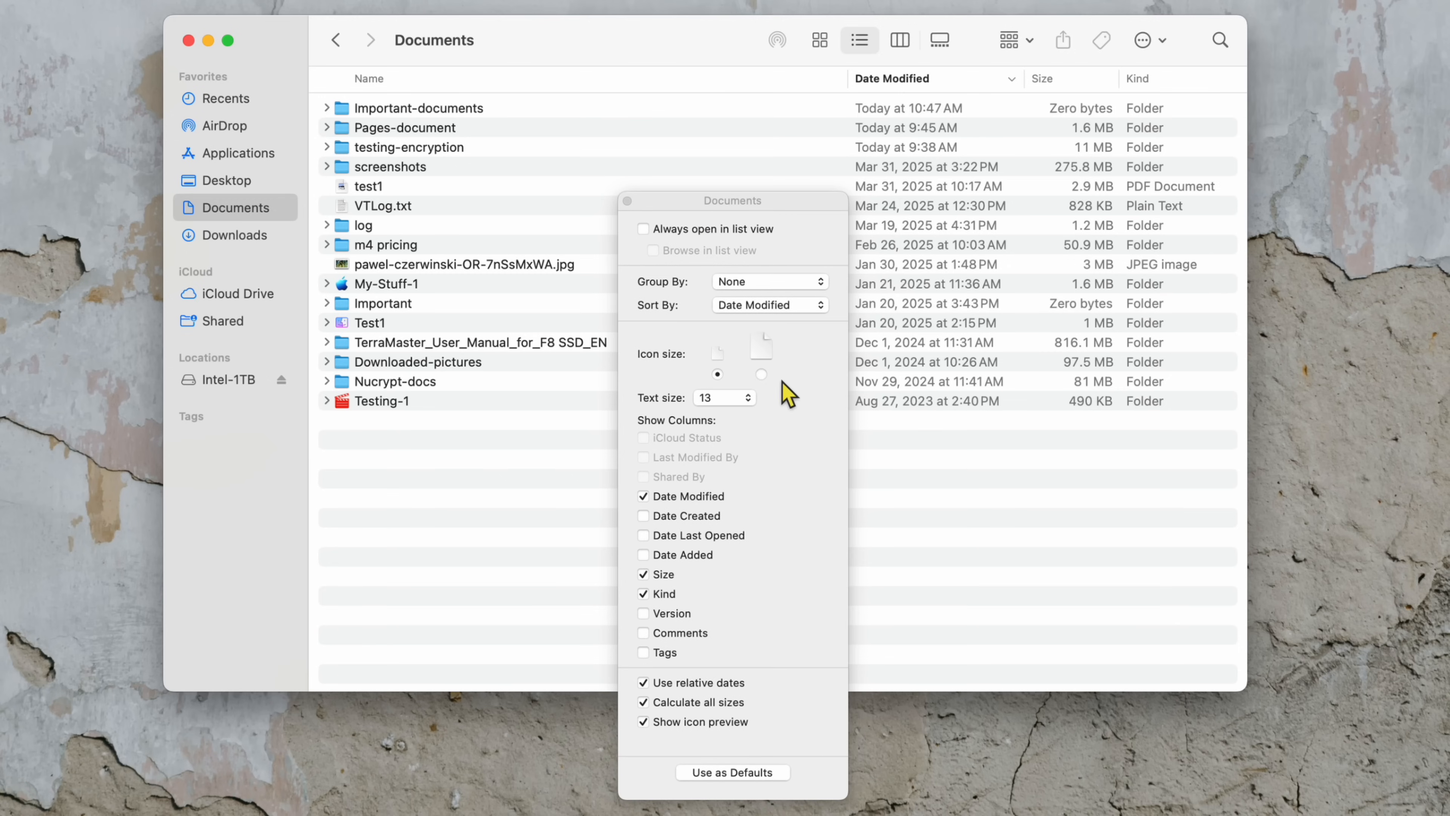
{"action": "left_click", "coordinate": [762, 374]}
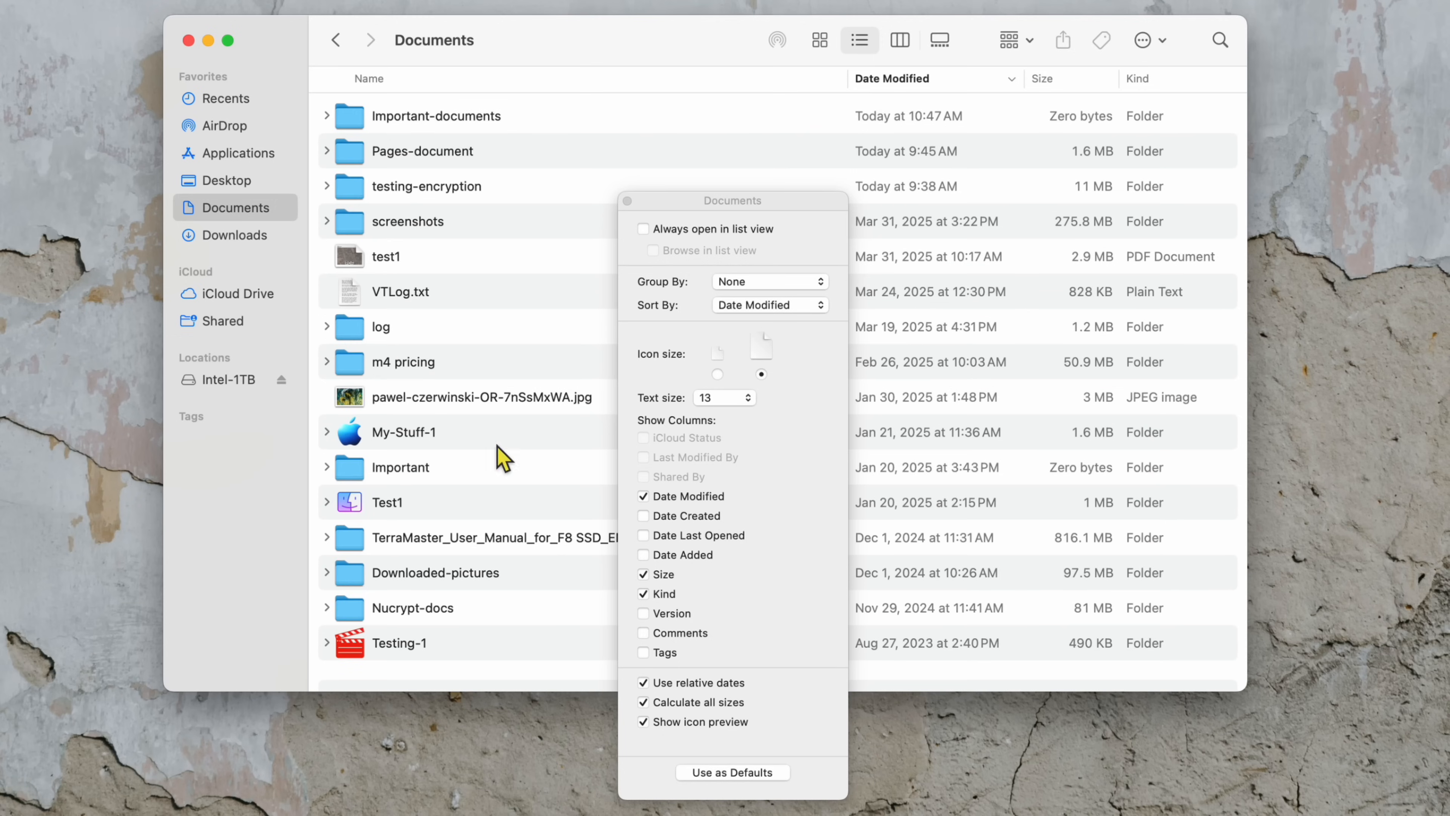
{"action": "left_click", "coordinate": [718, 374]}
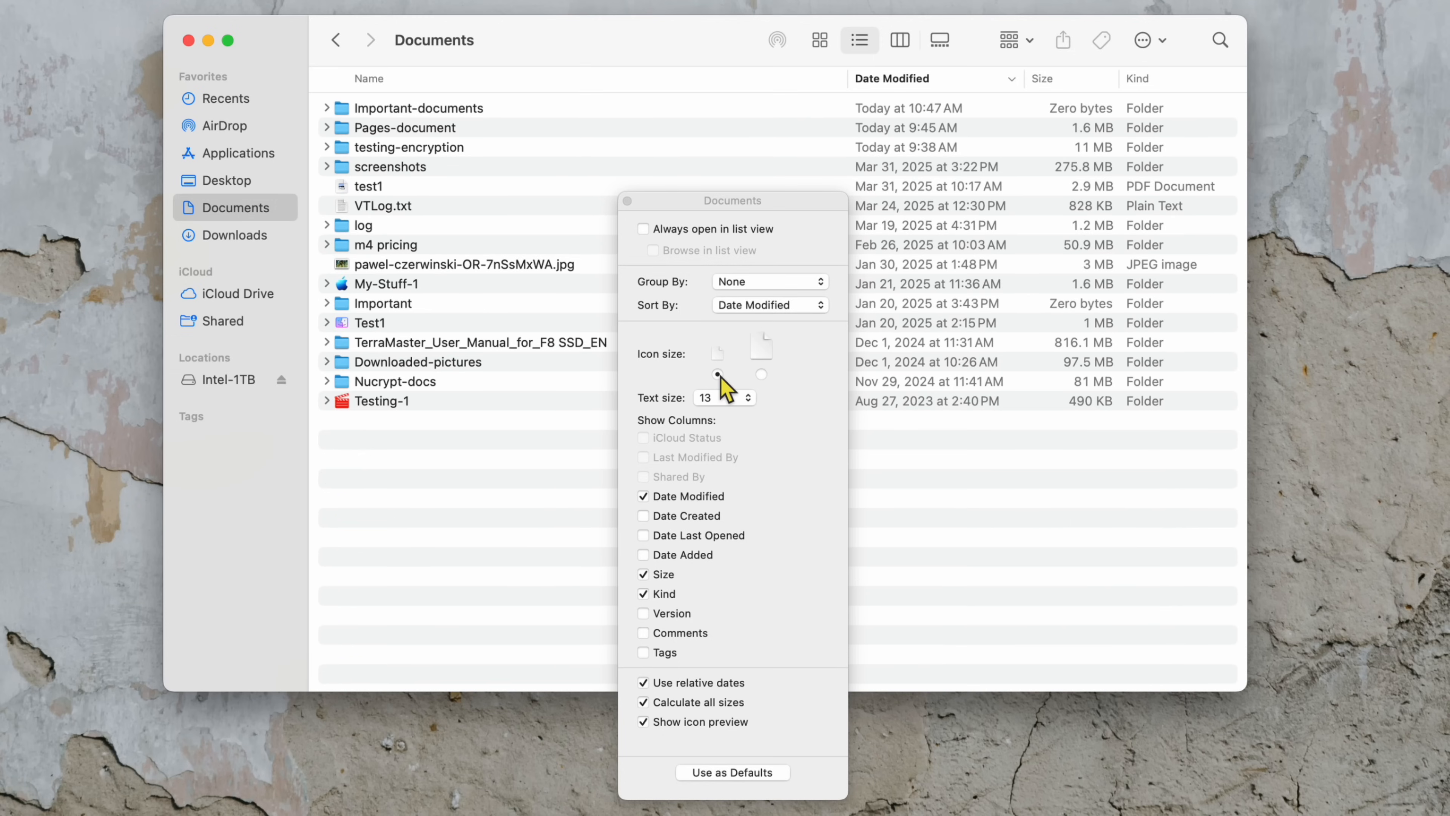
{"action": "left_click", "coordinate": [762, 375]}
{"action": "left_click", "coordinate": [717, 374]}
{"action": "left_click", "coordinate": [626, 201]}
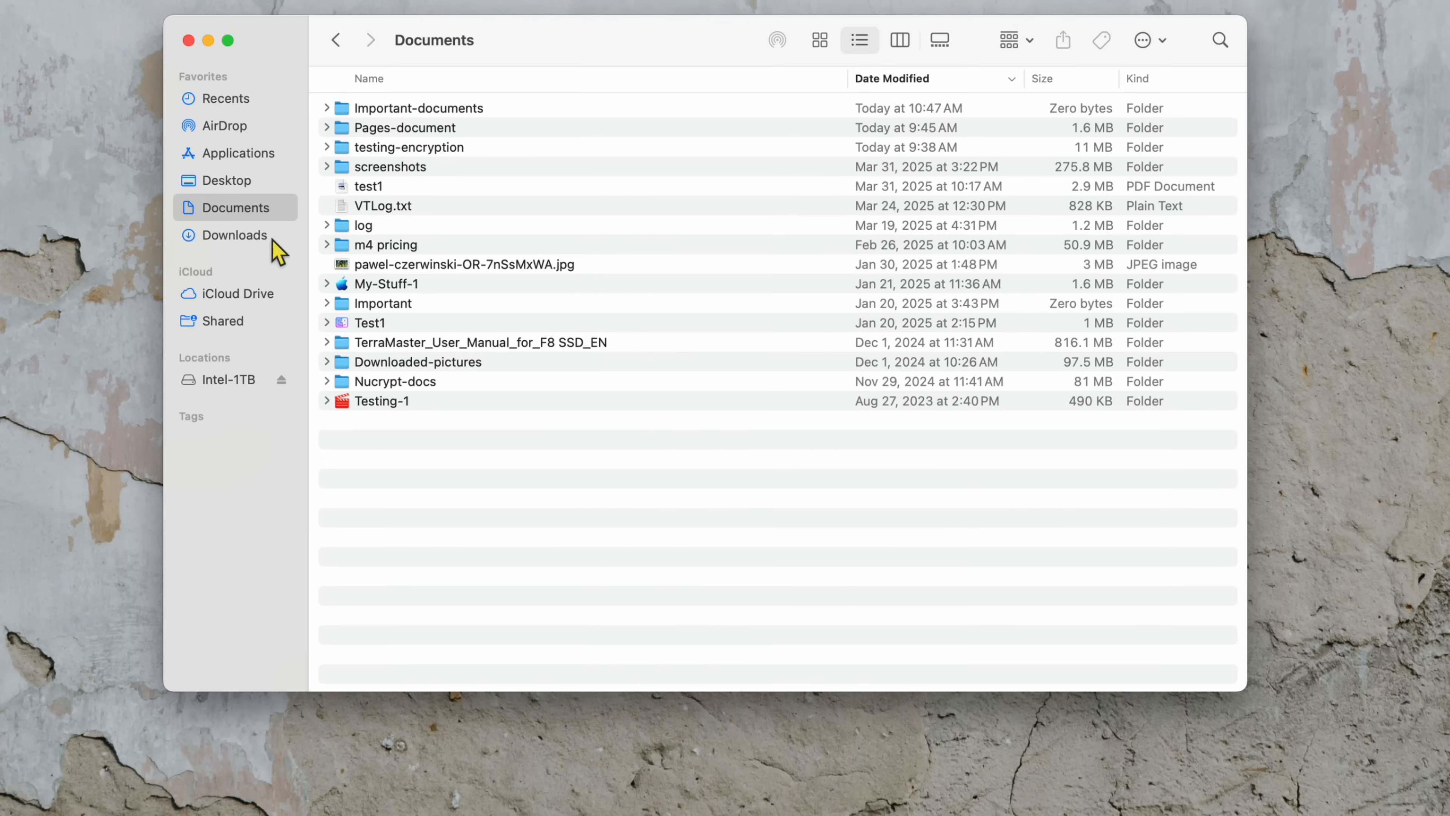
Show the Downloads folder in icon view, and repeatedly enlarge and shrink its icons.
{"action": "left_click", "coordinate": [240, 235]}
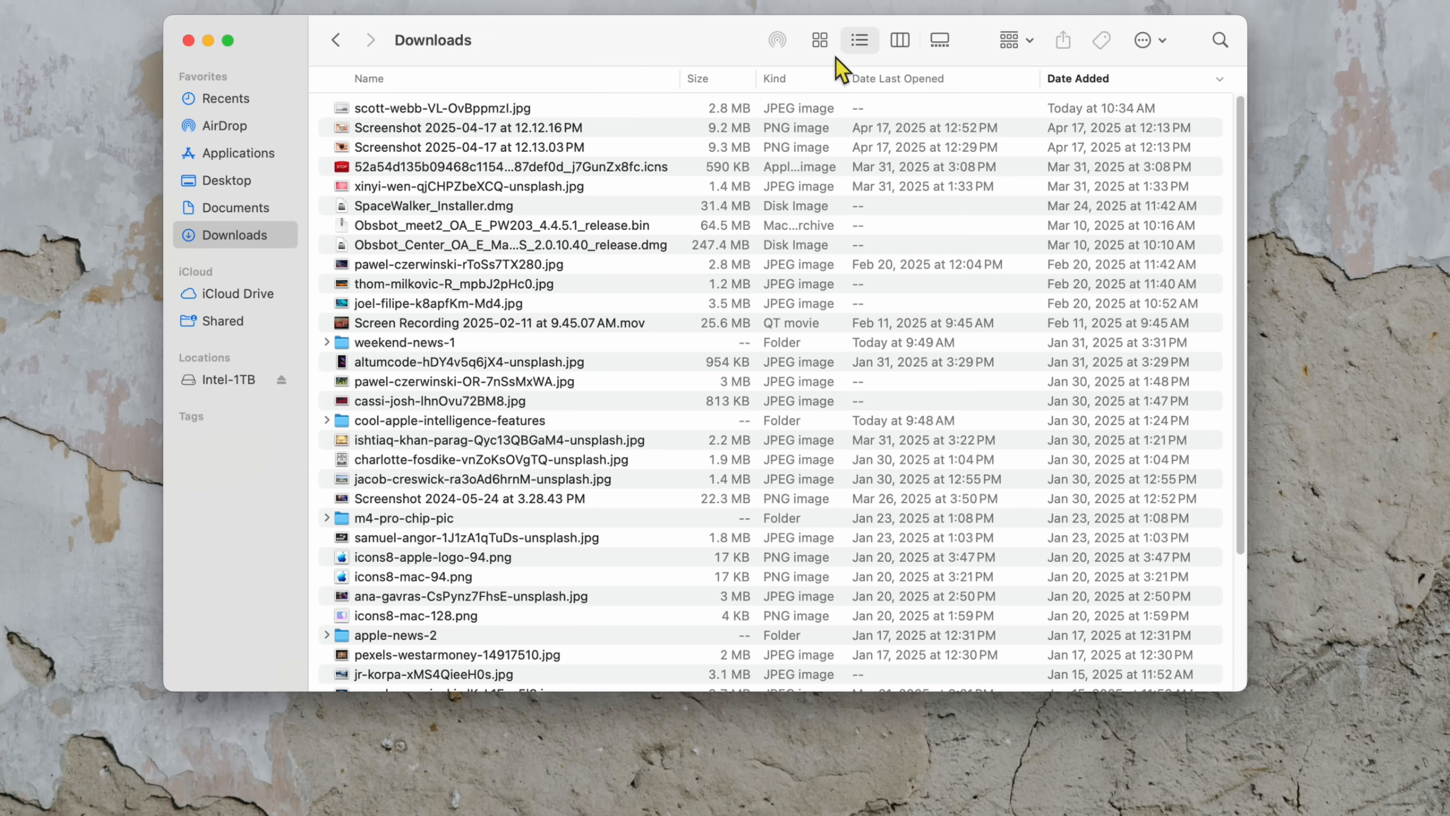
{"action": "left_click", "coordinate": [831, 51]}
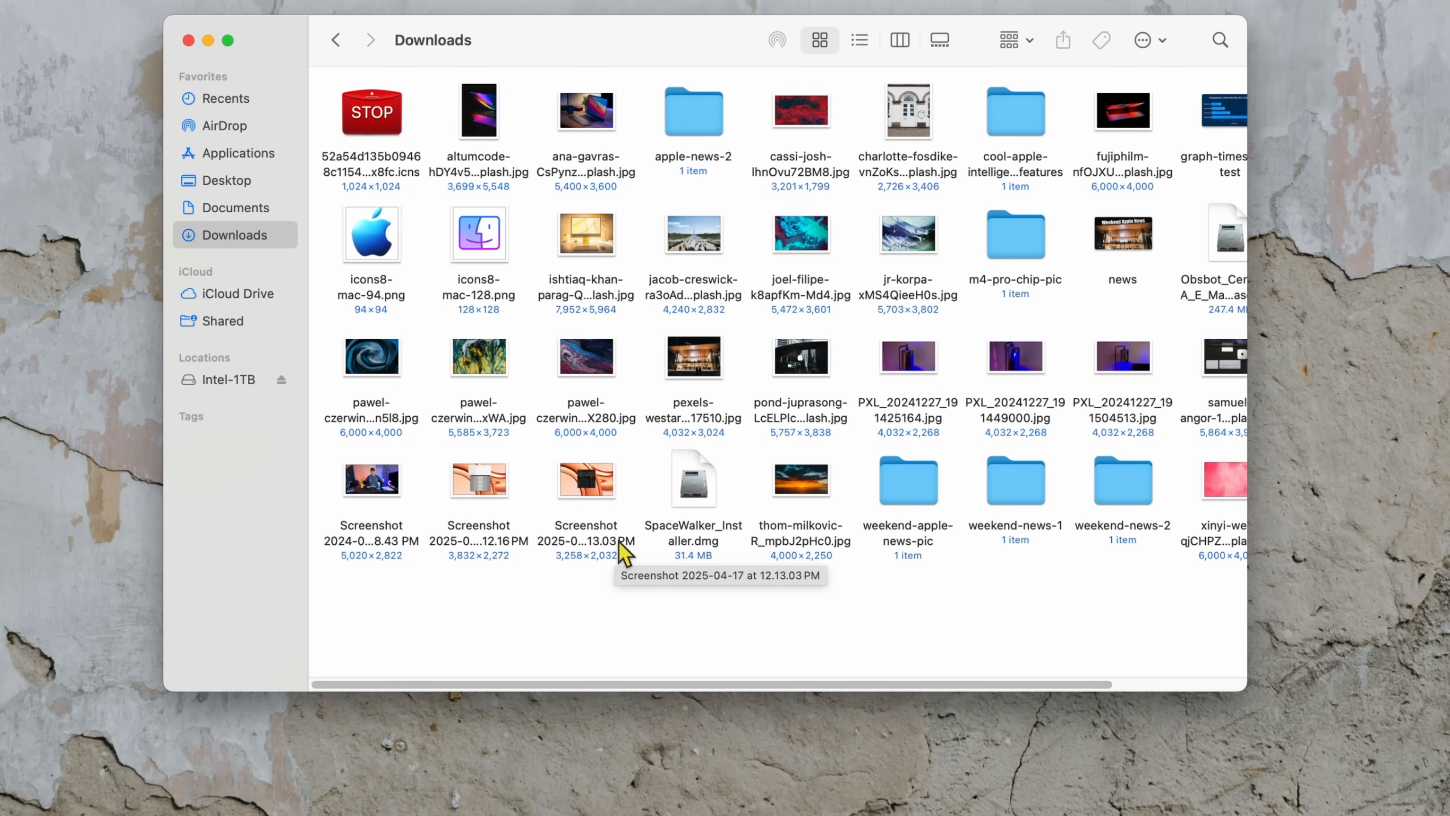
{"action": "key", "text": "super+equal"}
{"action": "key", "text": "super+equal"}
{"action": "key", "text": "super+equal"}
{"action": "key", "text": "super+equal"}
{"action": "key", "text": "super+equal"}
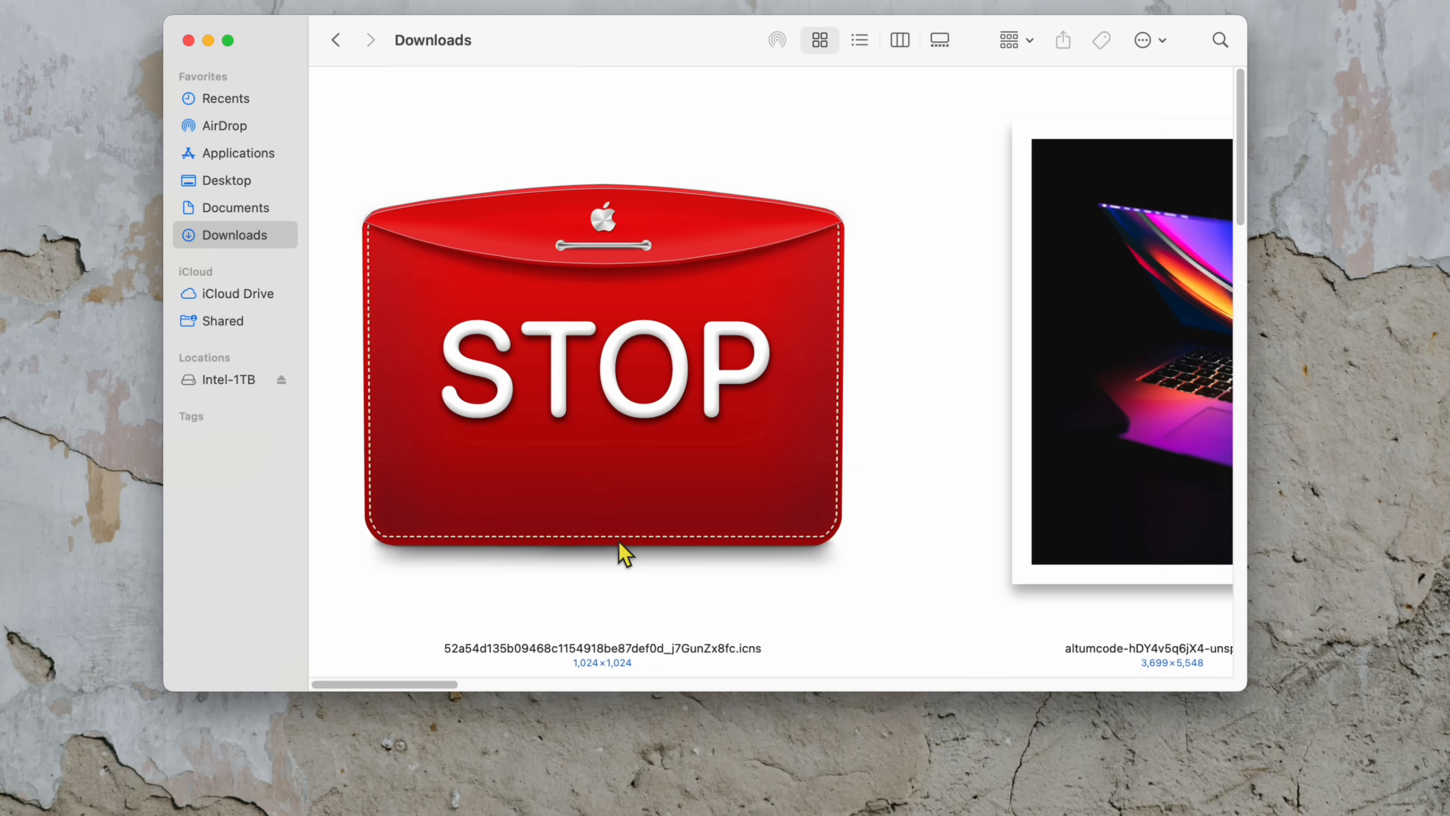
{"action": "key", "text": "super+minus"}
{"action": "key", "text": "super+minus"}
{"action": "key", "text": "super+minus"}
{"action": "key", "text": "super+minus"}
{"action": "key", "text": "super+minus"}
{"action": "key", "text": "super+equal"}
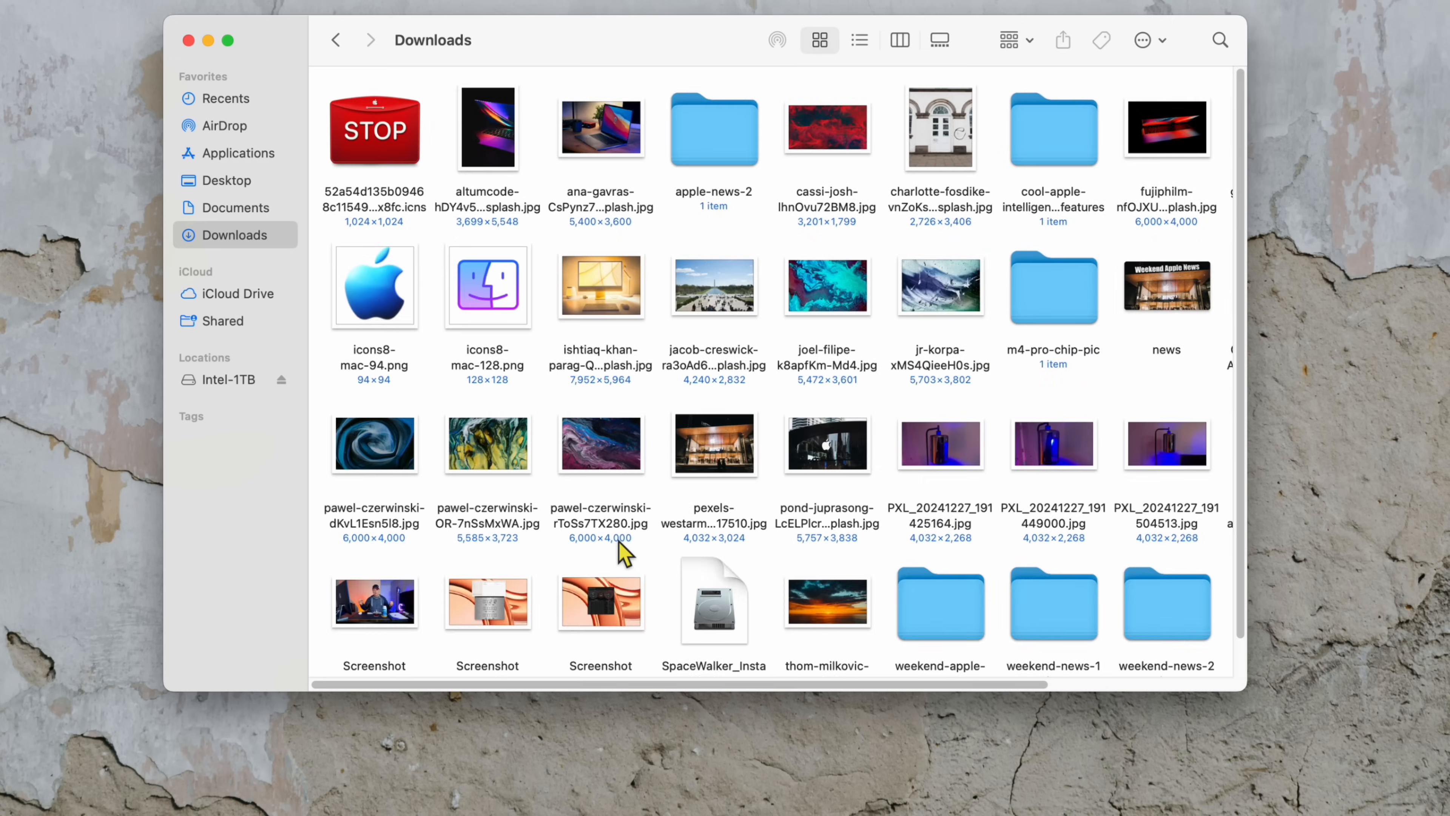
{"action": "key", "text": "super+minus"}
{"action": "key", "text": "super+equal"}
{"action": "key", "text": "super+equal"}
{"action": "key", "text": "super+equal"}
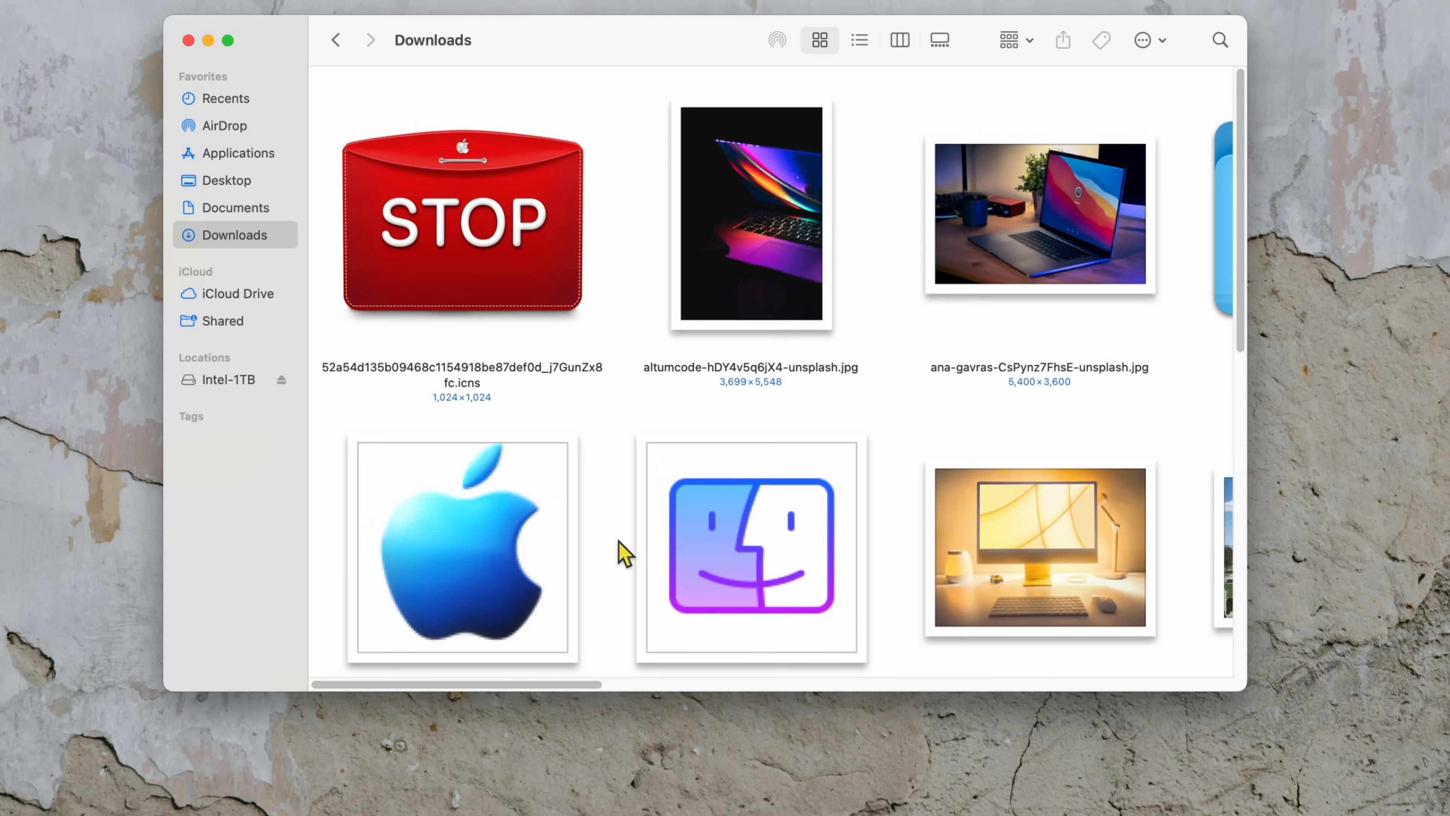
{"action": "key", "text": "super+minus"}
{"action": "key", "text": "super+minus"}
{"action": "key", "text": "super+minus"}
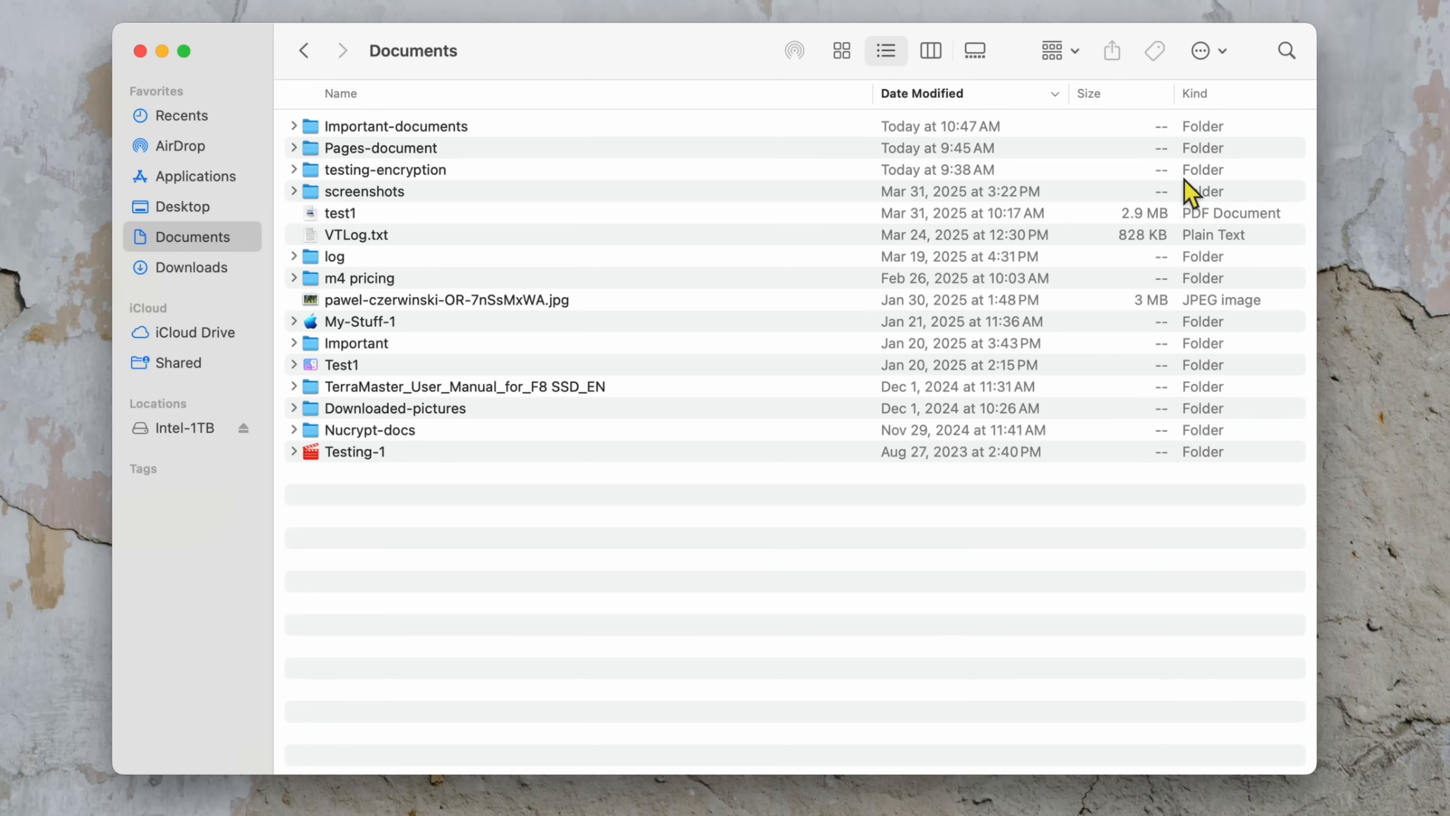
Turn on Calculate all sizes in the Documents view options, and briefly expand the testing-encryption folder to view its files.
{"action": "right_click", "coordinate": [714, 532]}
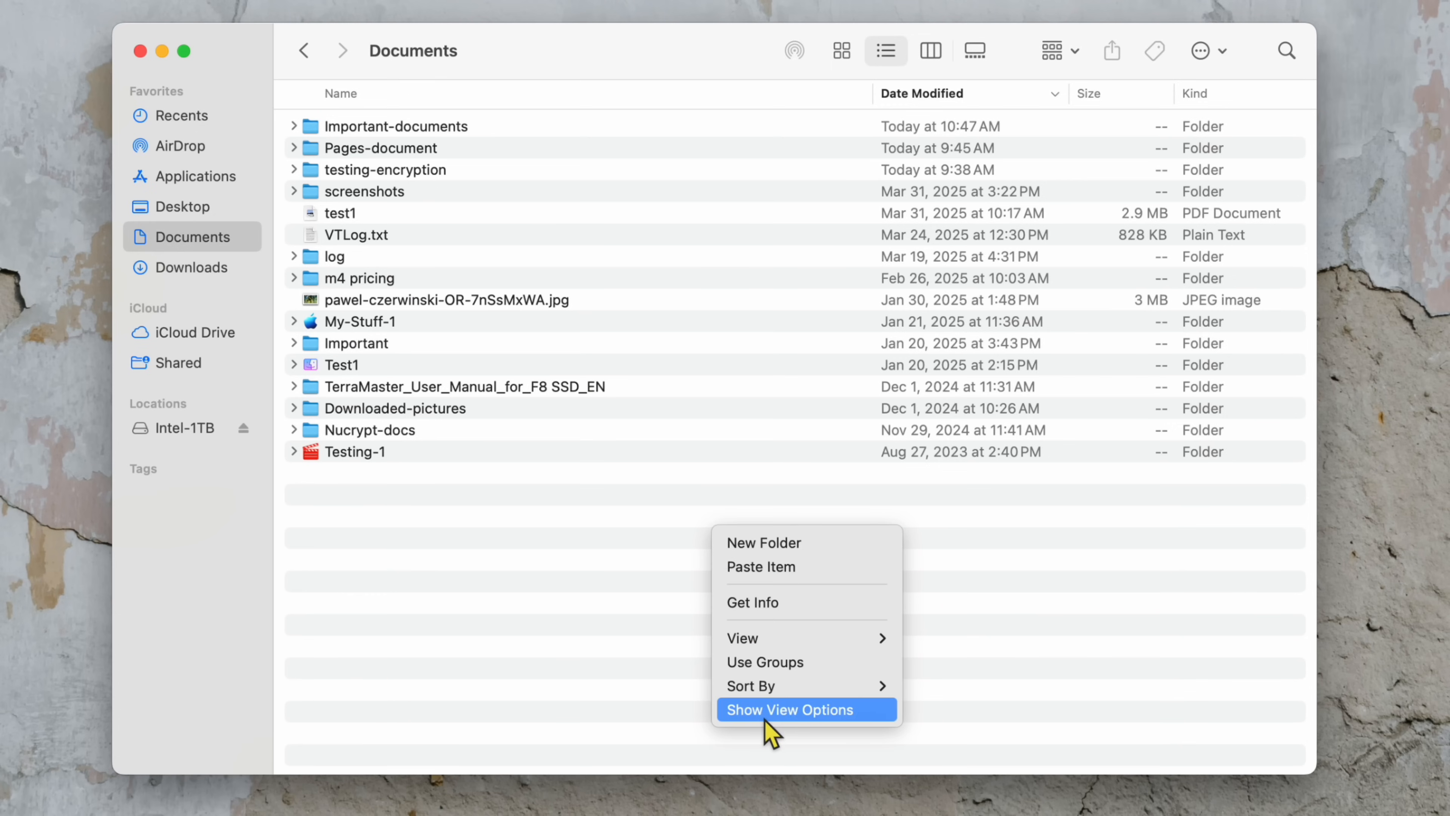
{"action": "left_click", "coordinate": [821, 715]}
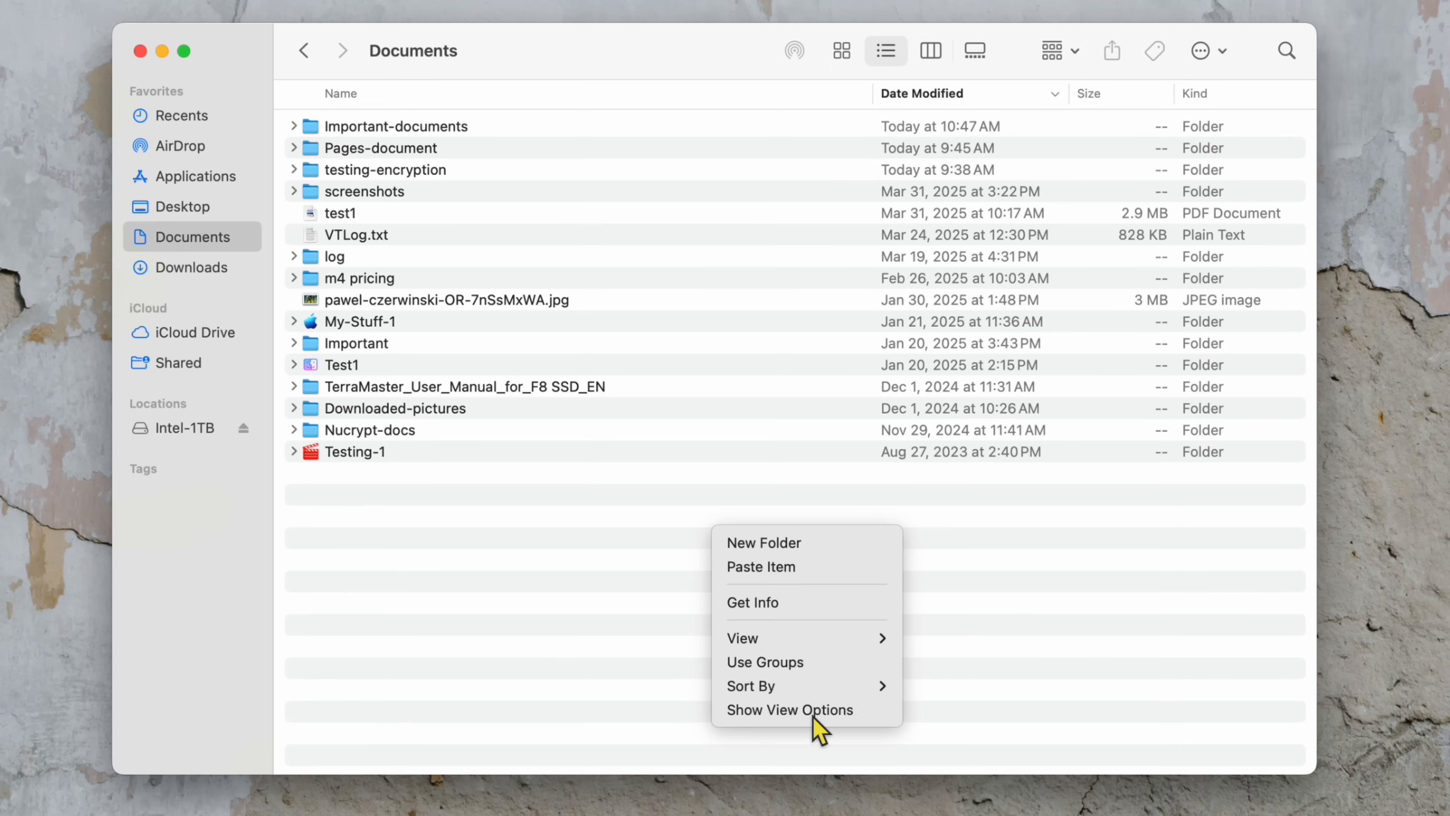
{"action": "left_click_drag", "start_coordinate": [785, 231], "coordinate": [771, 194]}
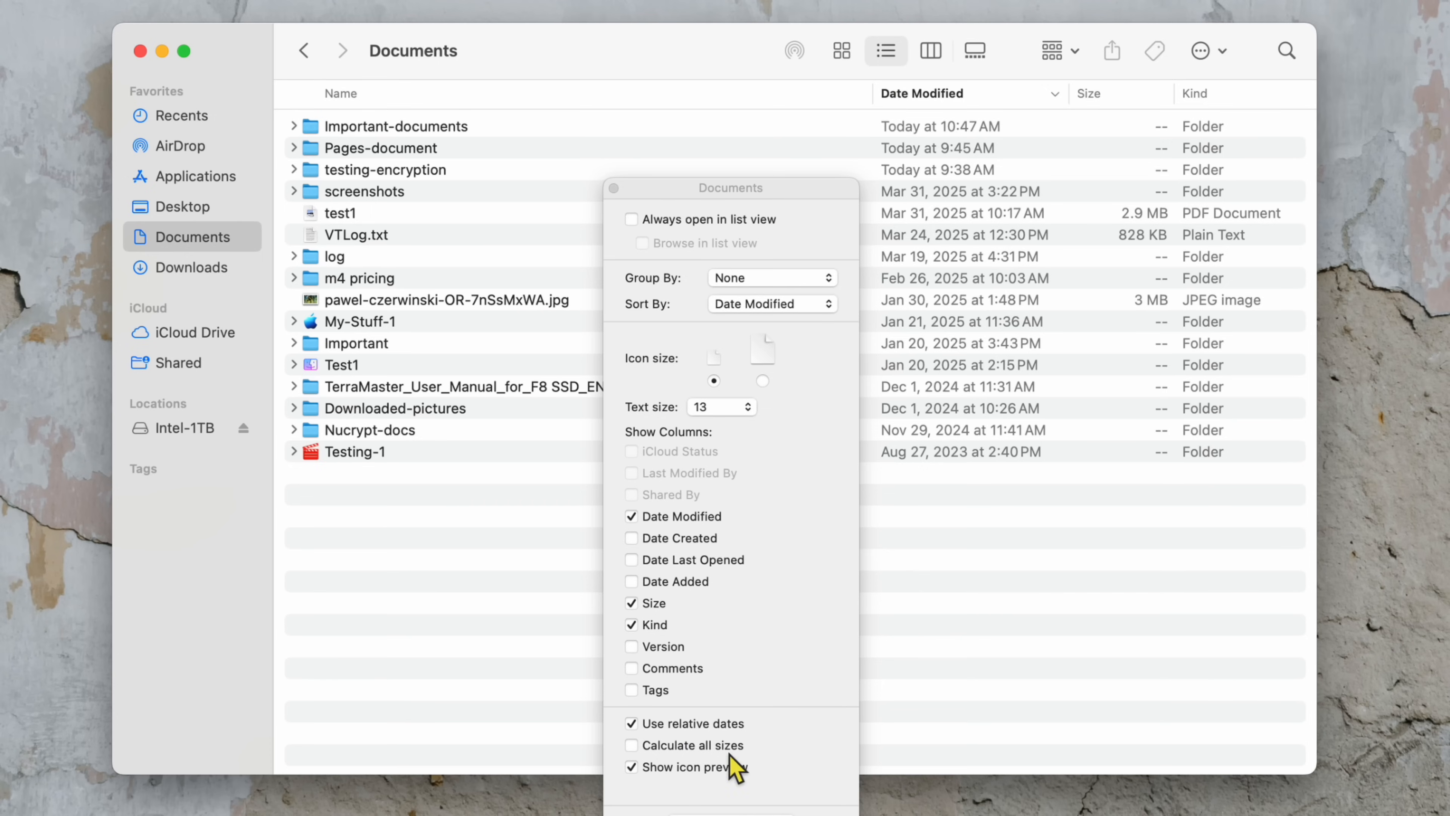
{"action": "left_click", "coordinate": [632, 745]}
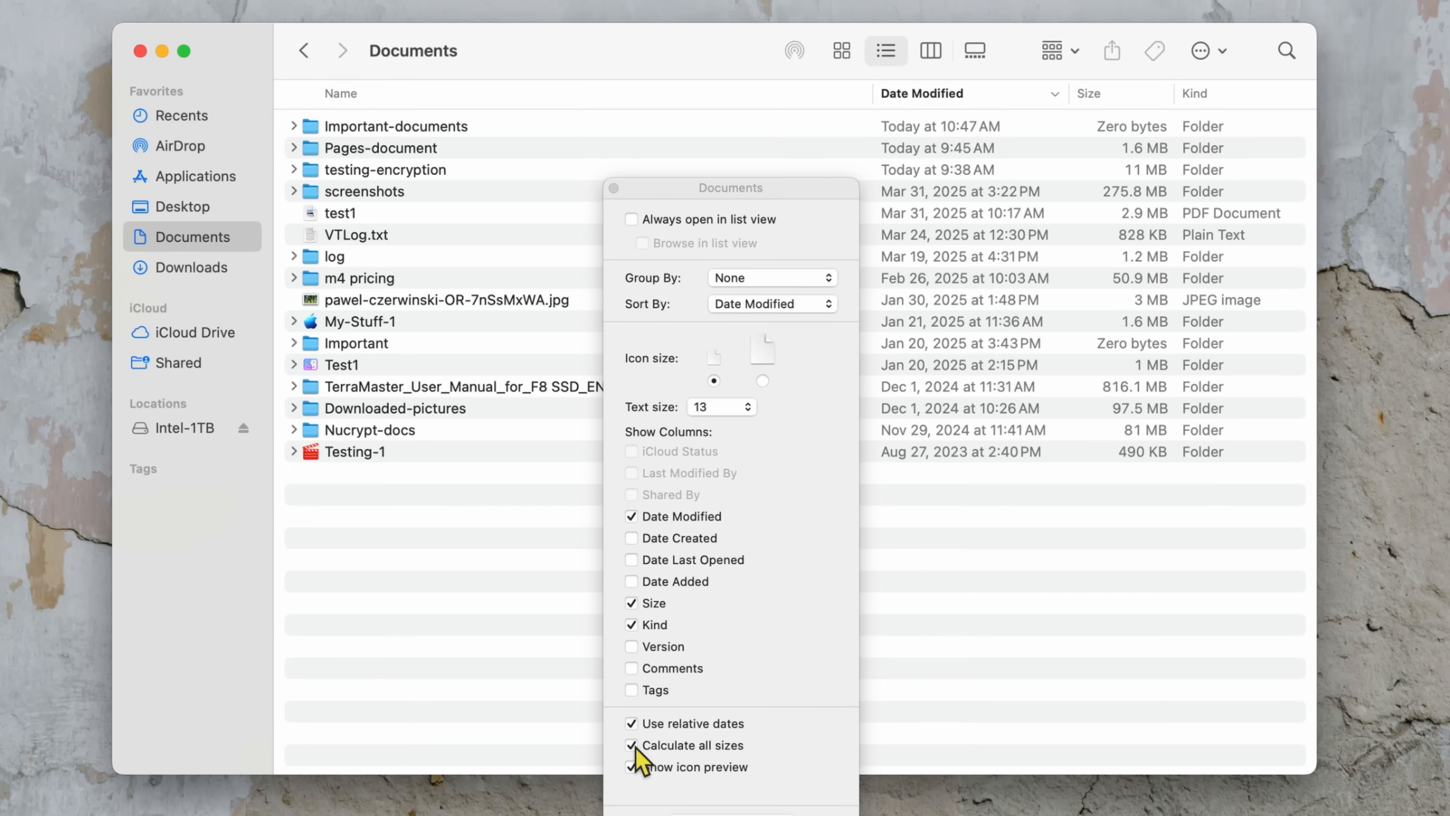
{"action": "left_click", "coordinate": [614, 188]}
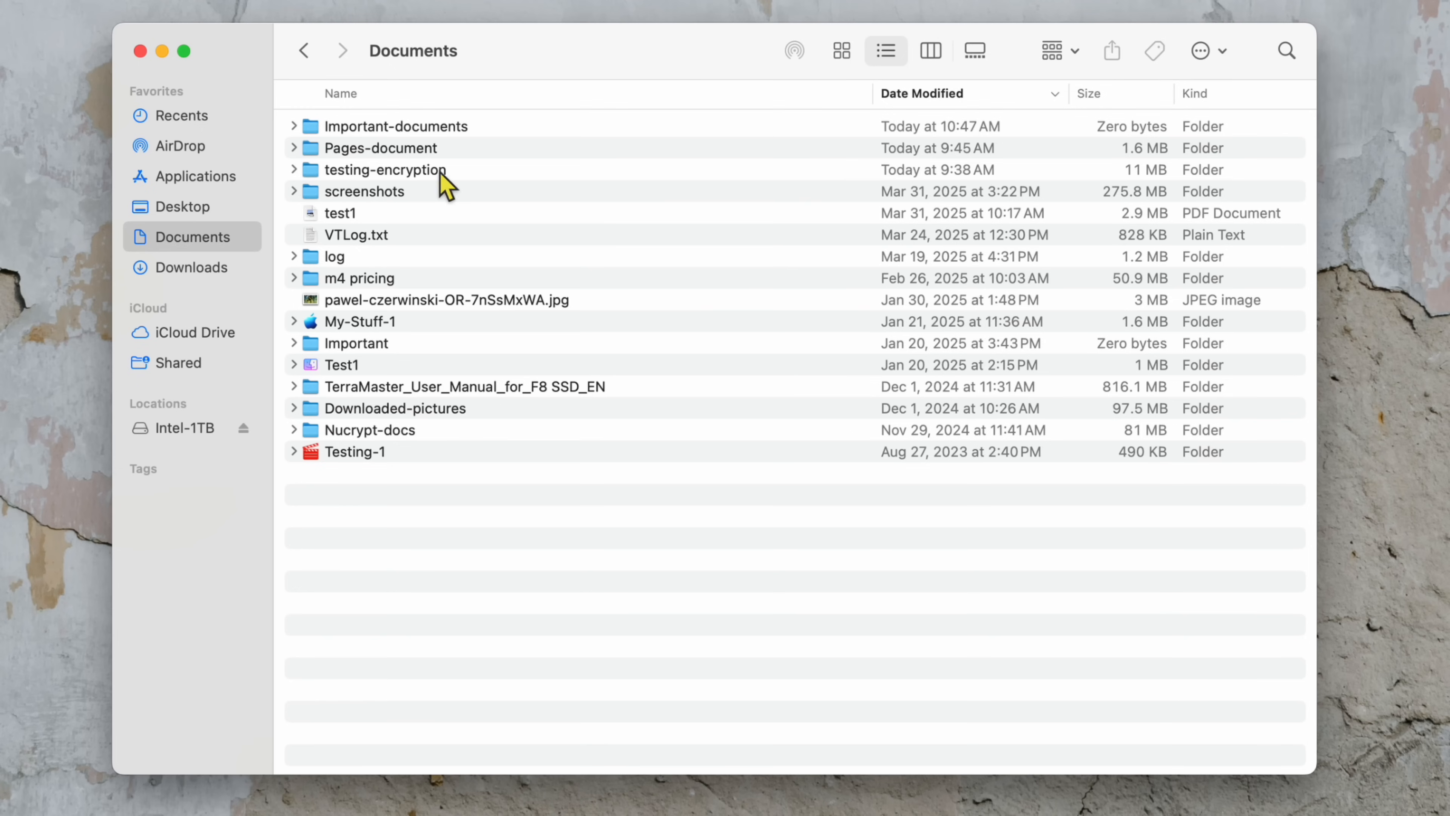
{"action": "left_click", "coordinate": [294, 169]}
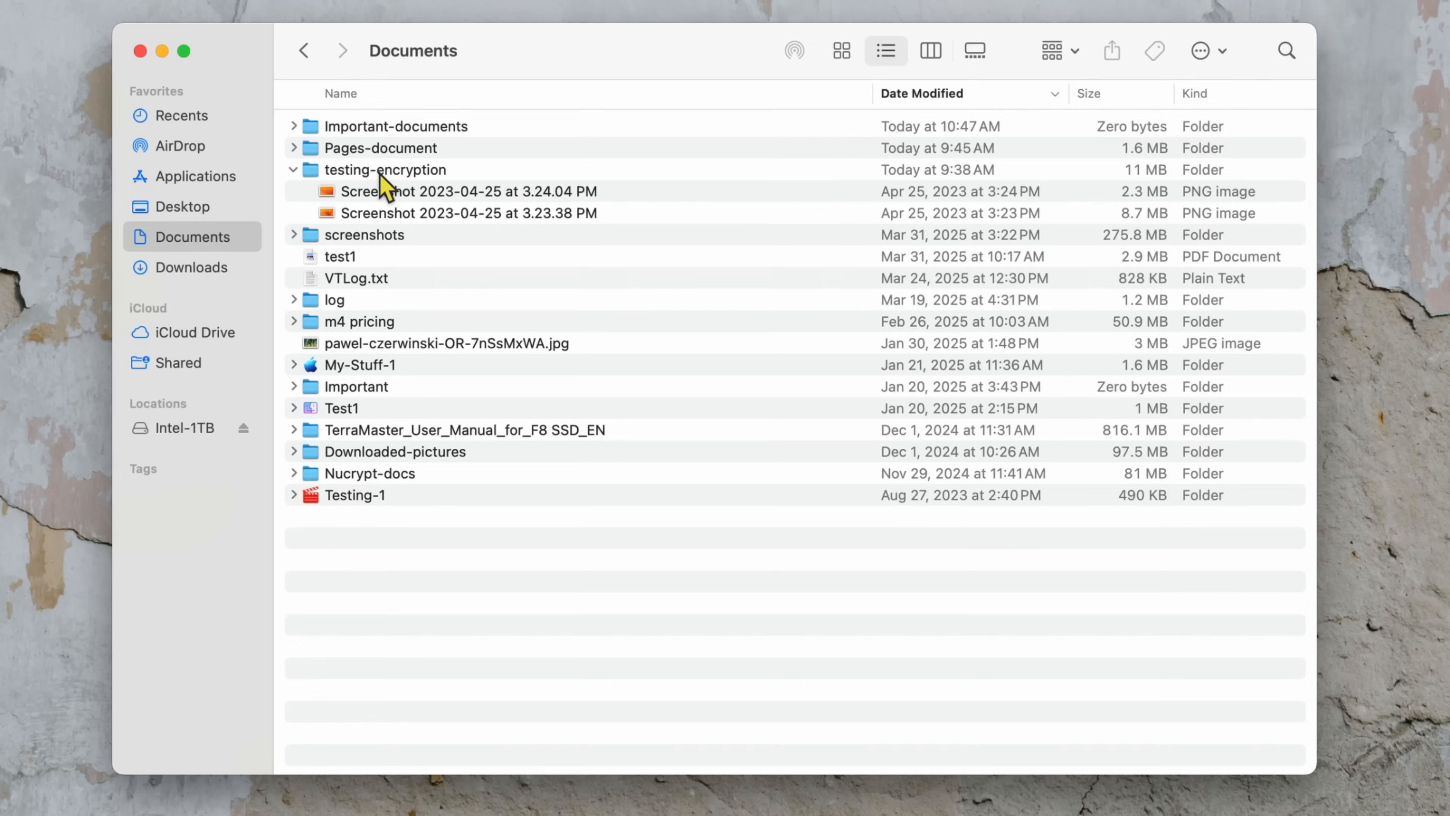
{"action": "left_click", "coordinate": [293, 169]}
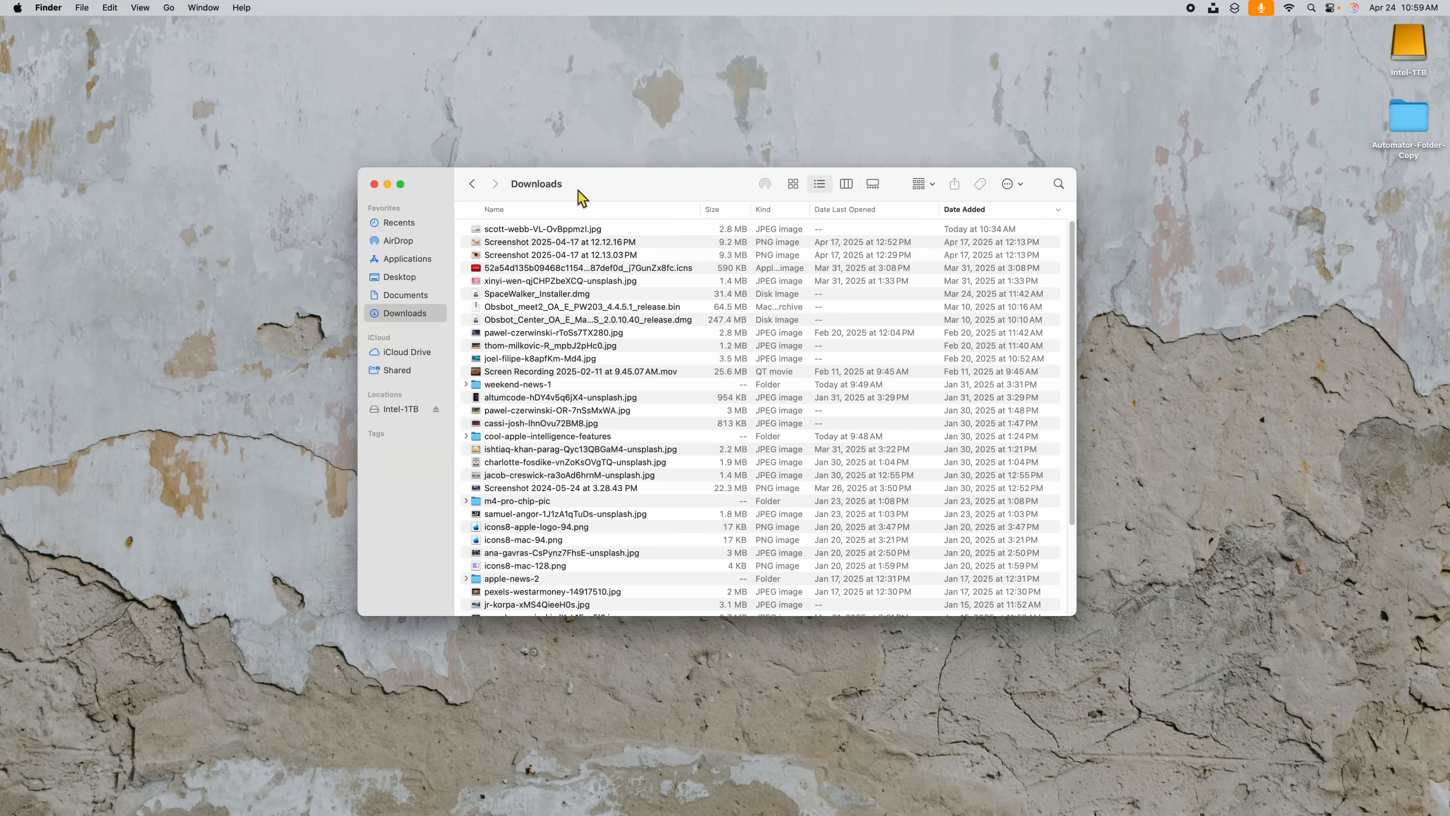
Review the Keep folders on top options in the advanced Finder settings, and sort Downloads by name and again by date added.
{"action": "left_click_drag", "start_coordinate": [581, 197], "coordinate": [576, 194]}
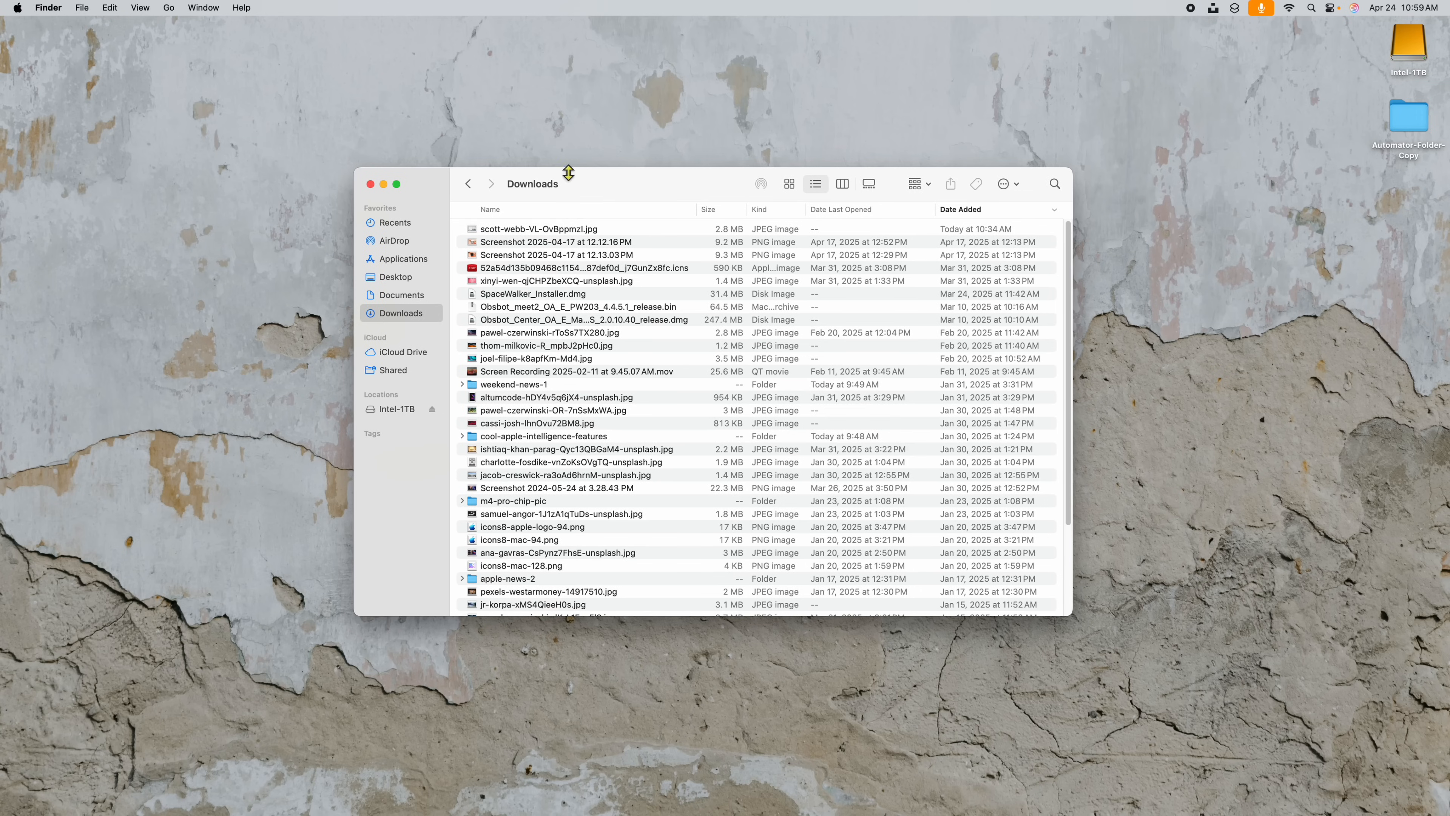
{"action": "left_click", "coordinate": [48, 8]}
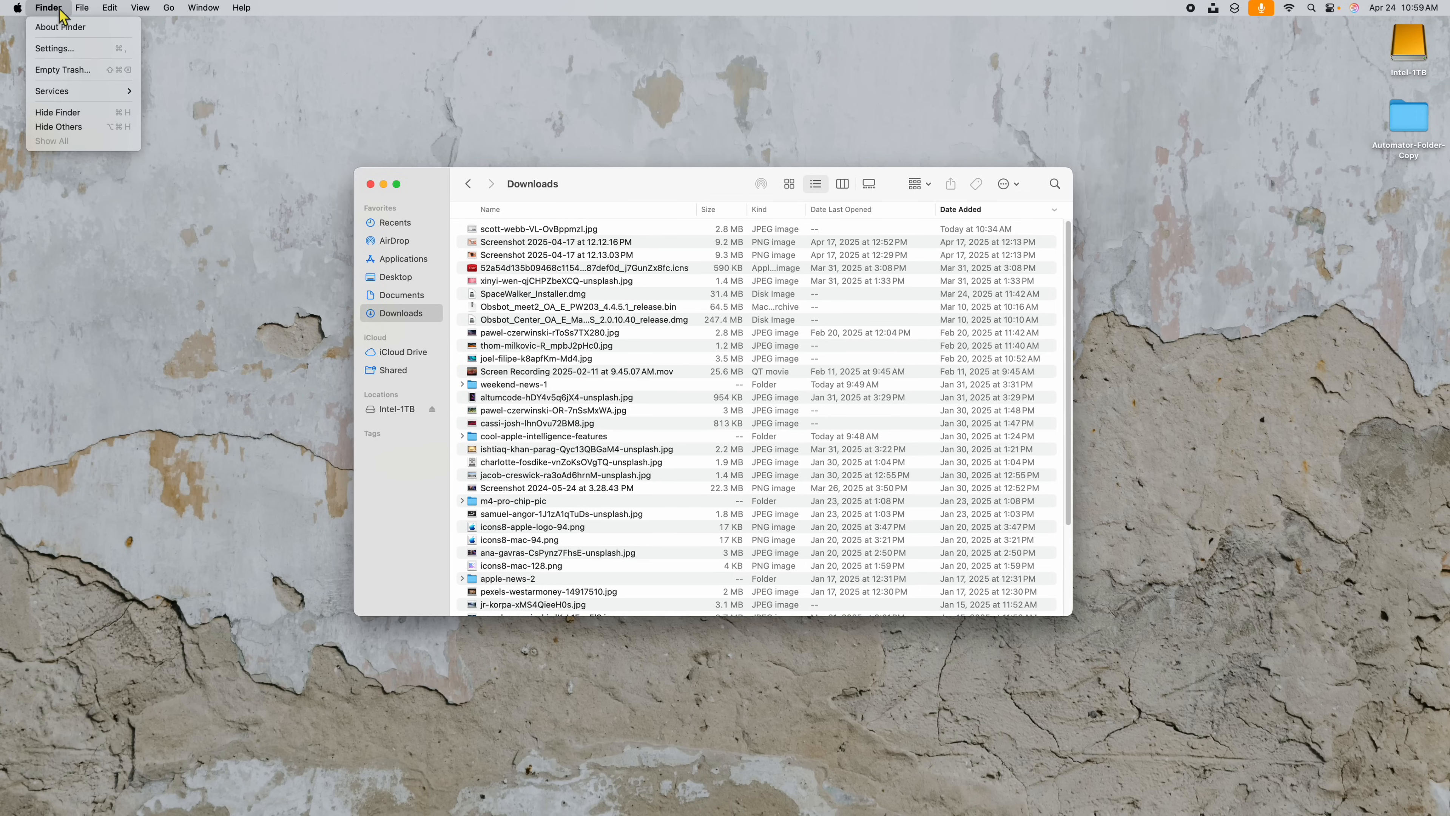
{"action": "left_click", "coordinate": [68, 50]}
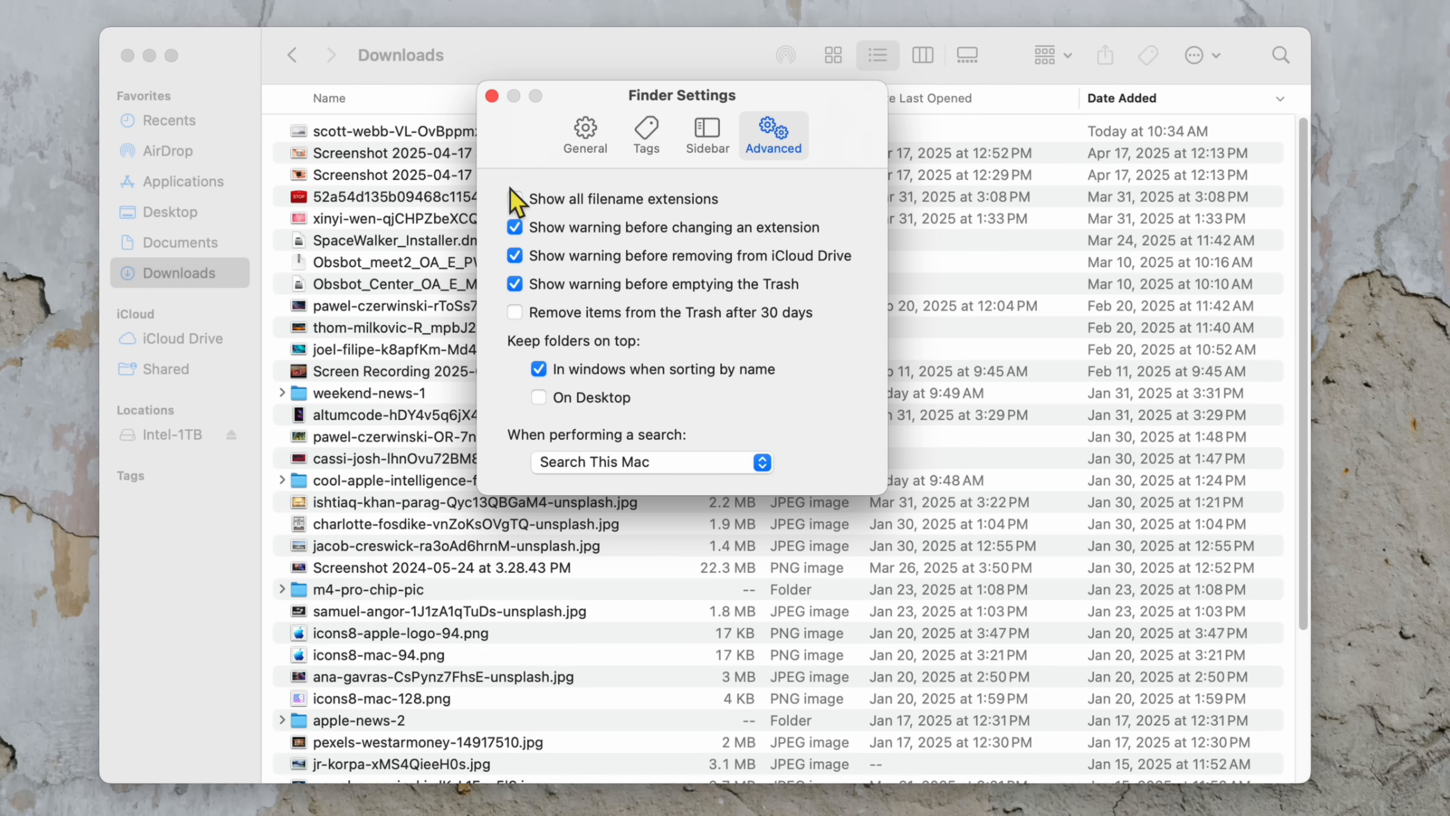
{"action": "left_click", "coordinate": [492, 96]}
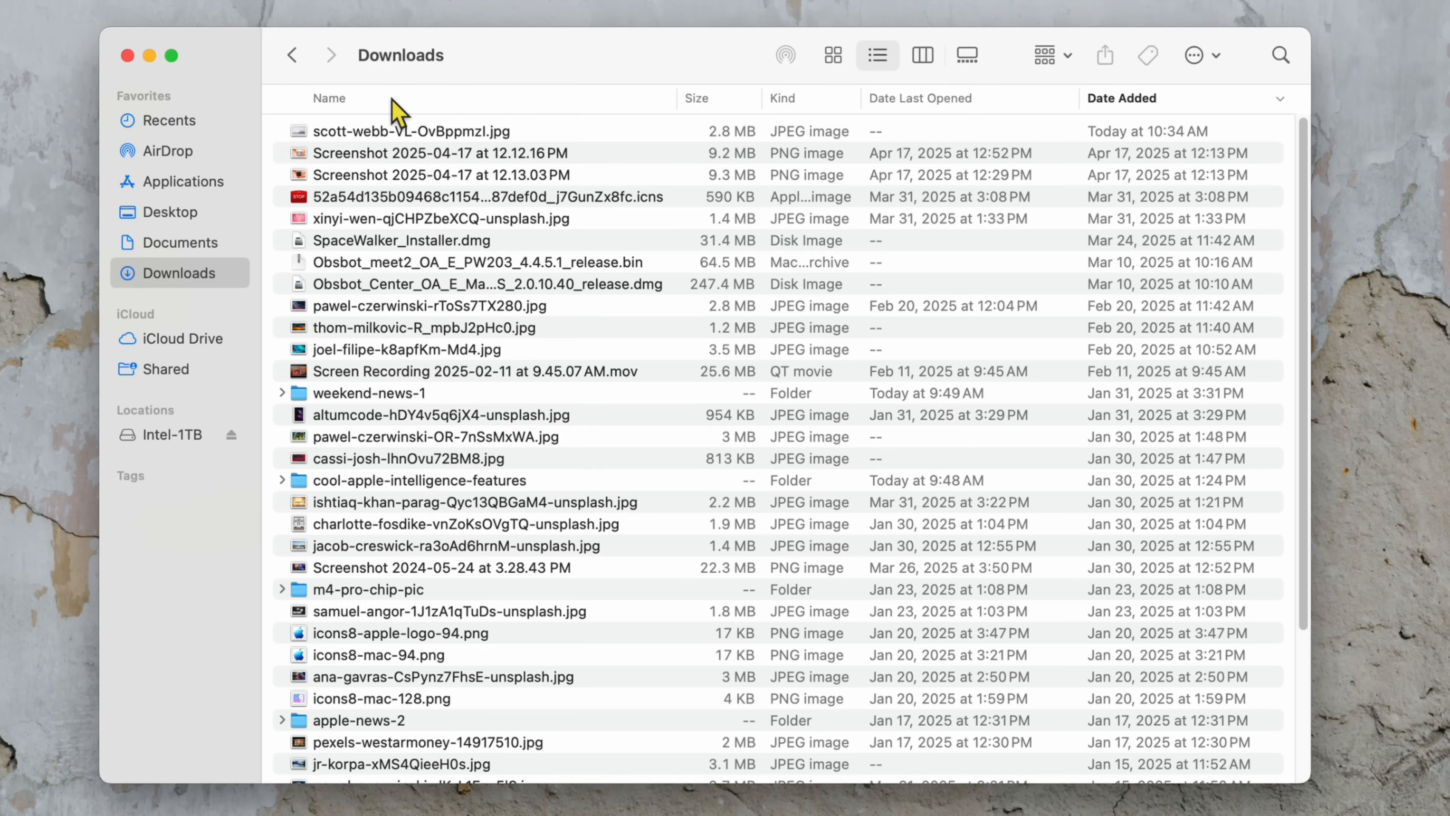
{"action": "left_click", "coordinate": [393, 101]}
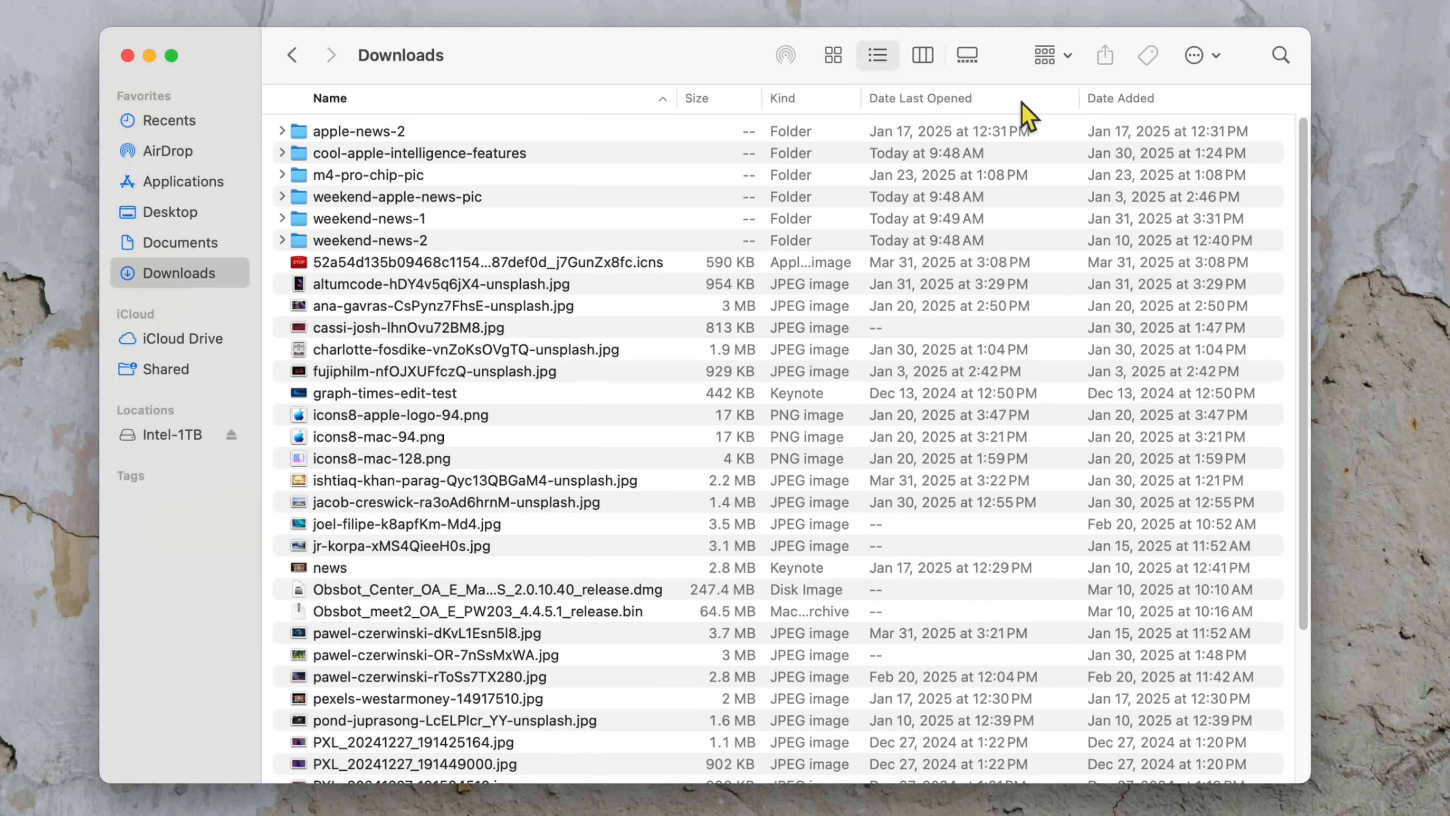
{"action": "left_click", "coordinate": [1165, 97]}
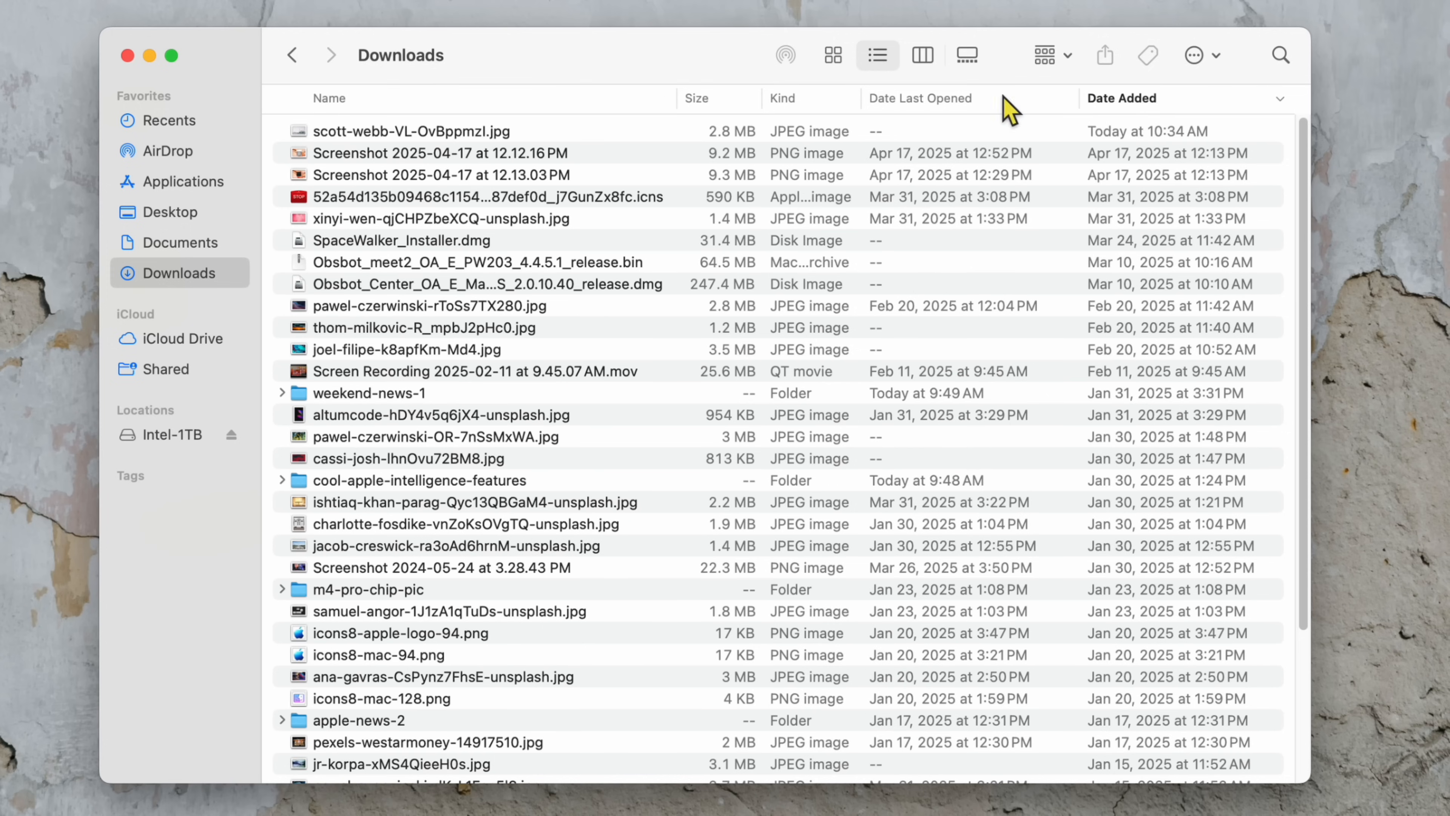
Open a Finder window, and in the general Finder settings make new Finder windows show the Downloads folder.
{"action": "left_click", "coordinate": [510, 106]}
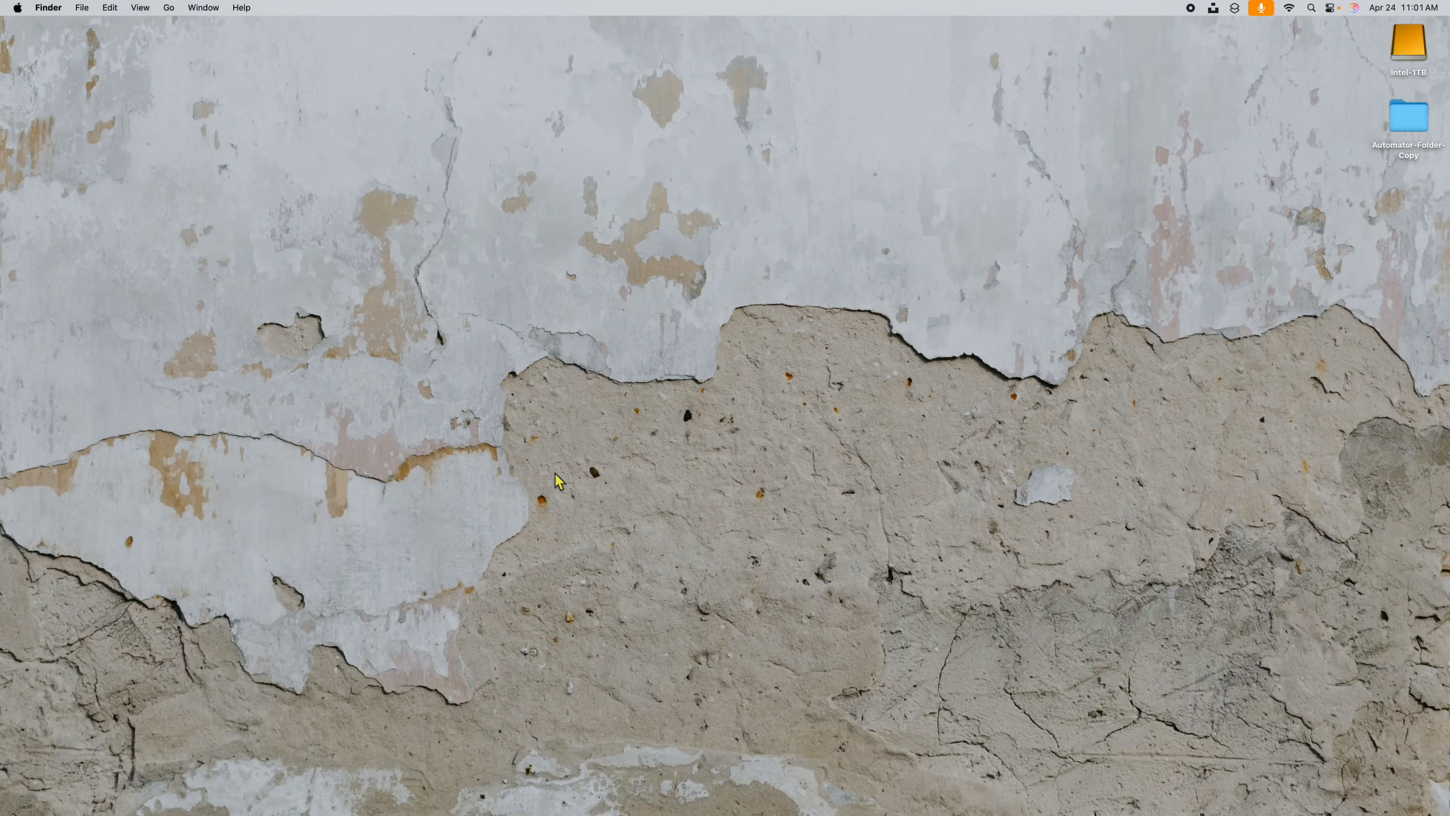
{"action": "left_click", "coordinate": [334, 789]}
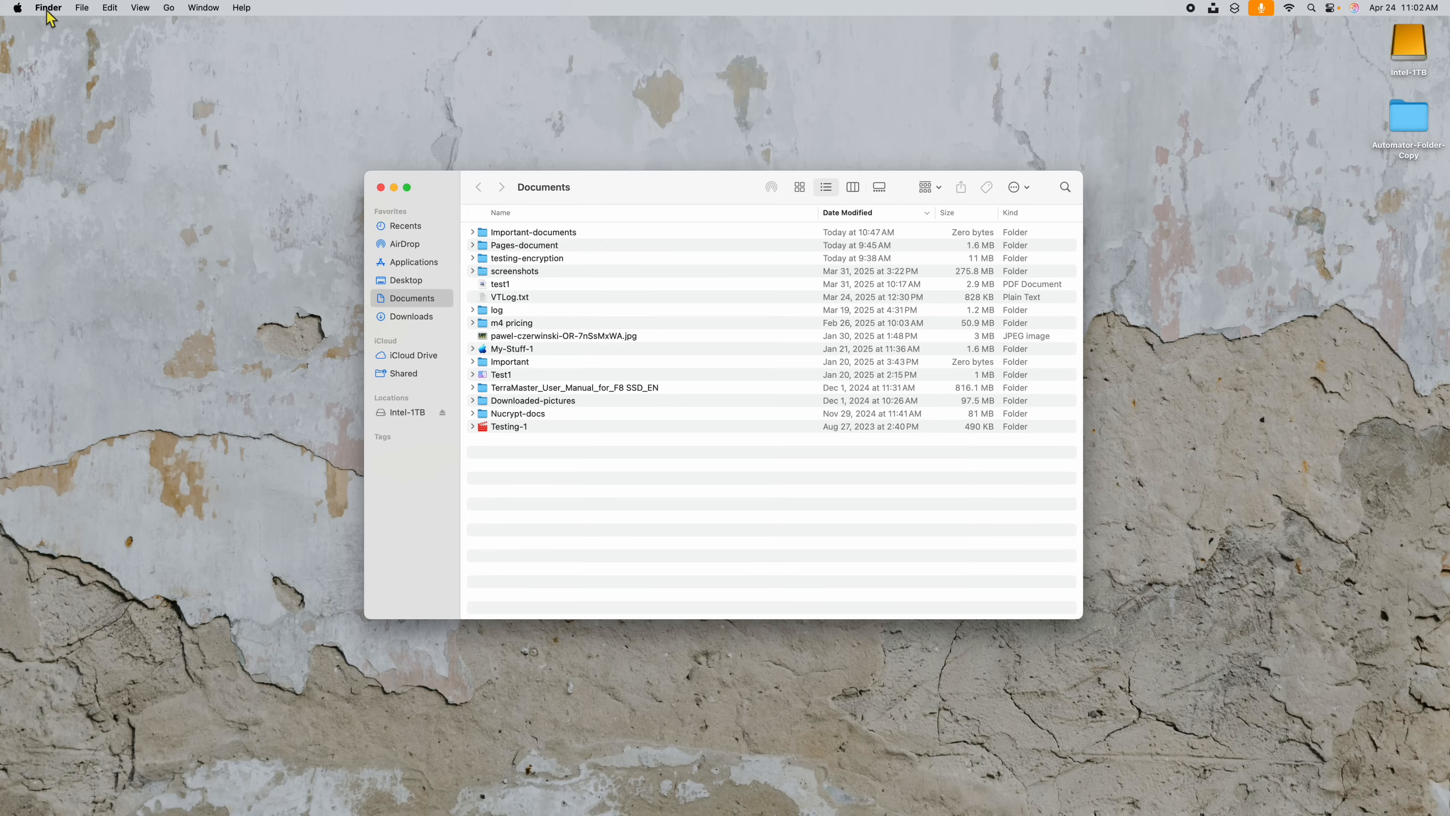
{"action": "left_click", "coordinate": [49, 8]}
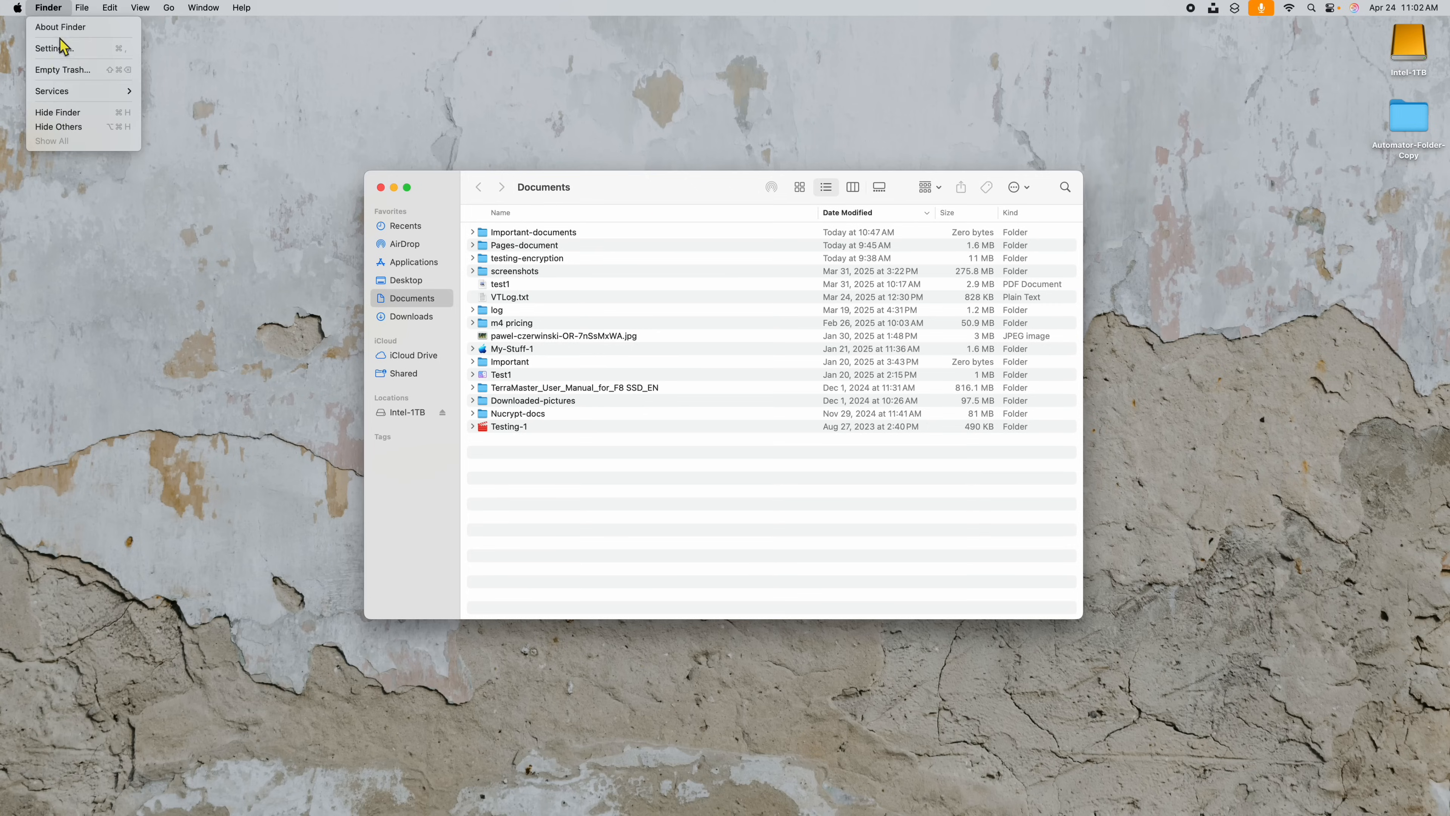
{"action": "left_click", "coordinate": [60, 52]}
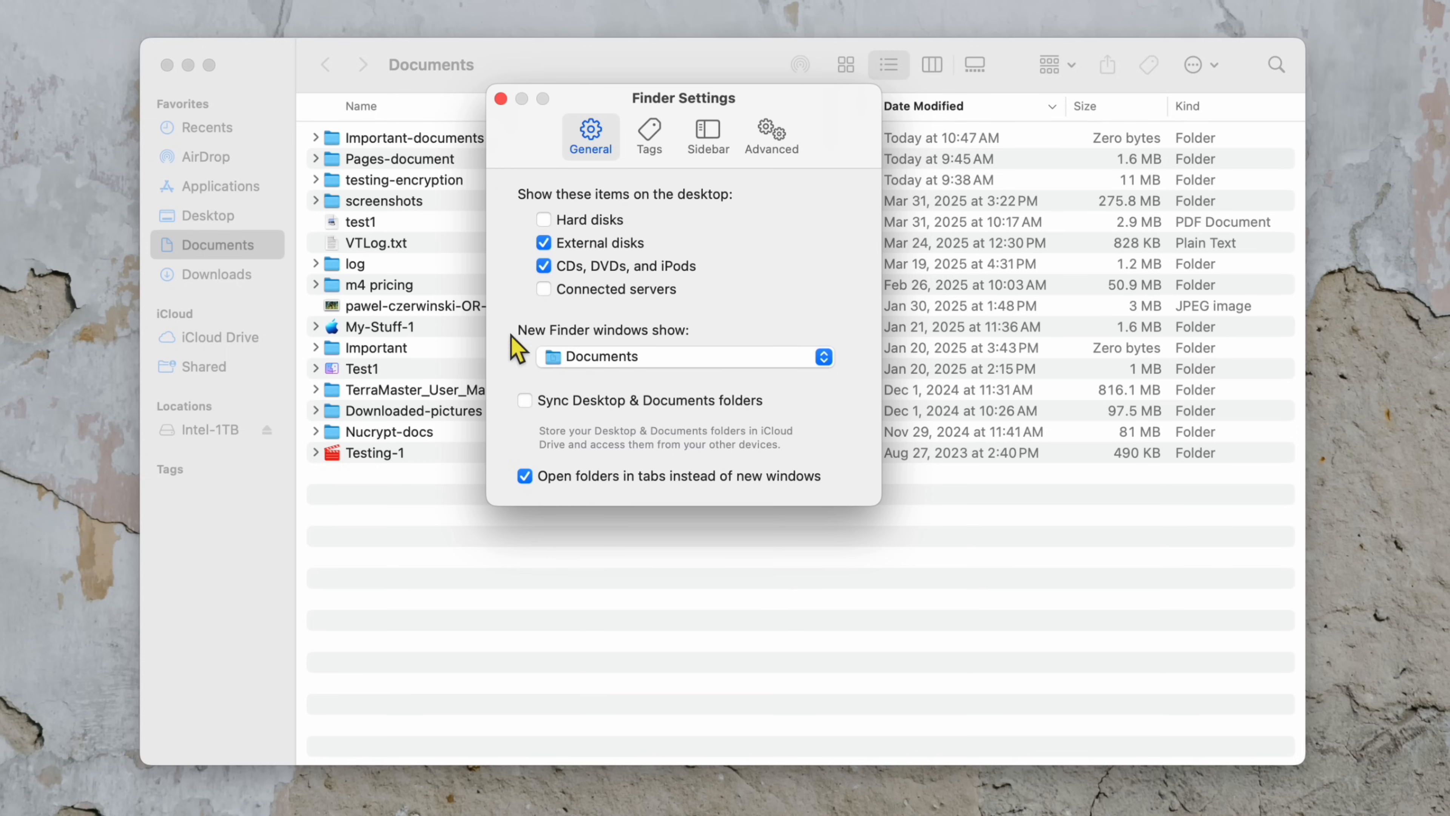
{"action": "left_click", "coordinate": [622, 360]}
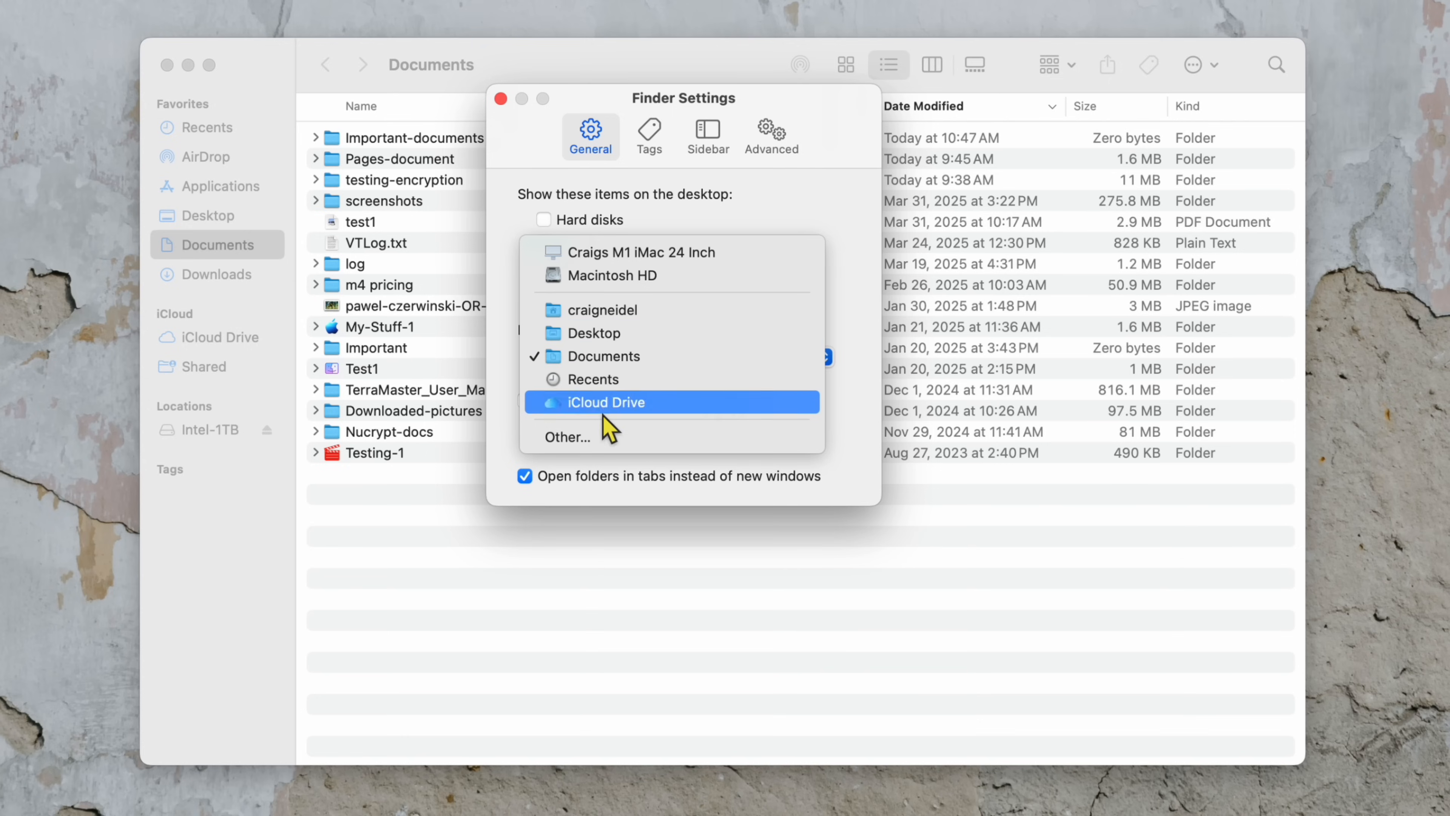
{"action": "left_click", "coordinate": [599, 437]}
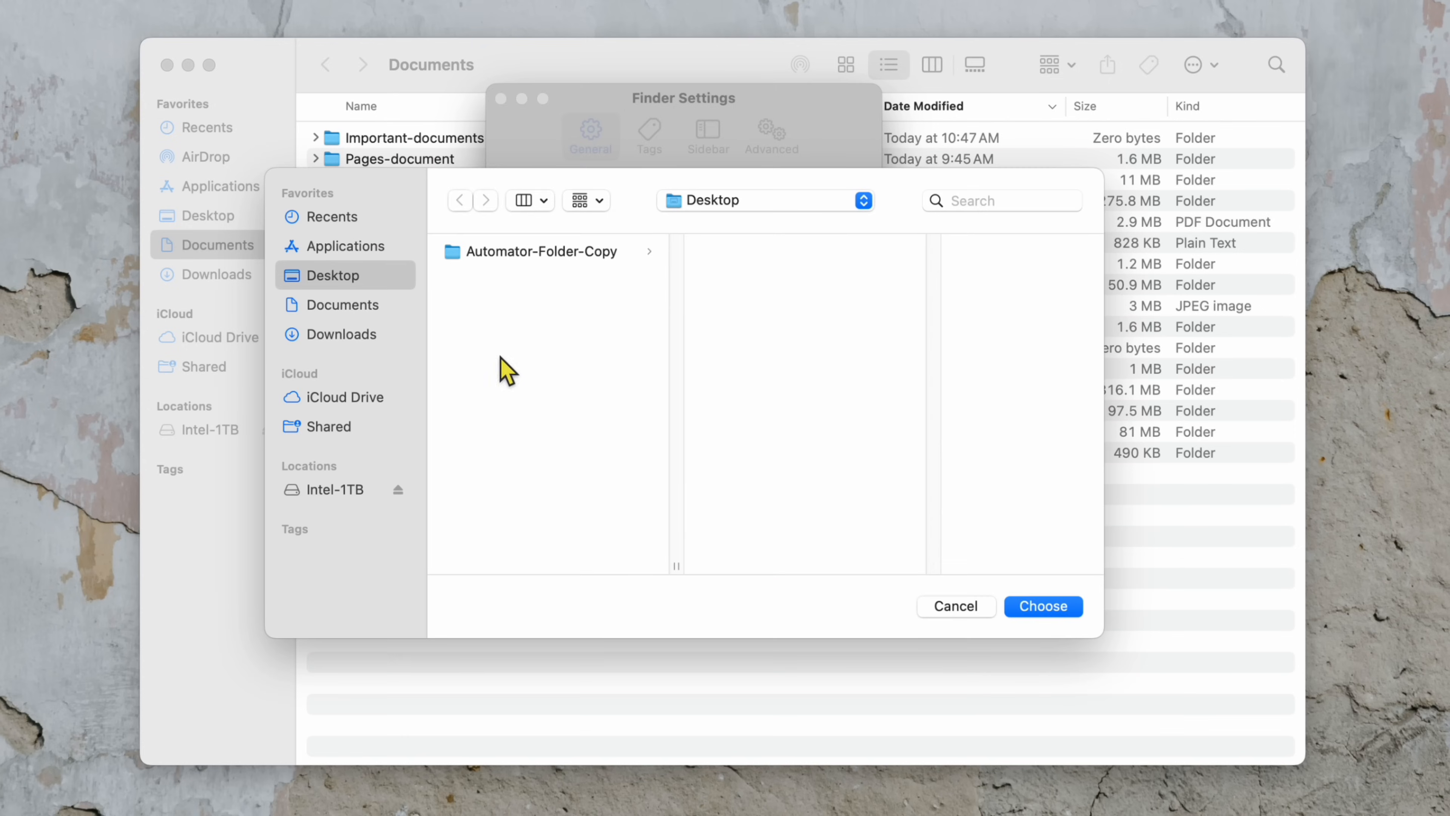
{"action": "left_click", "coordinate": [357, 342]}
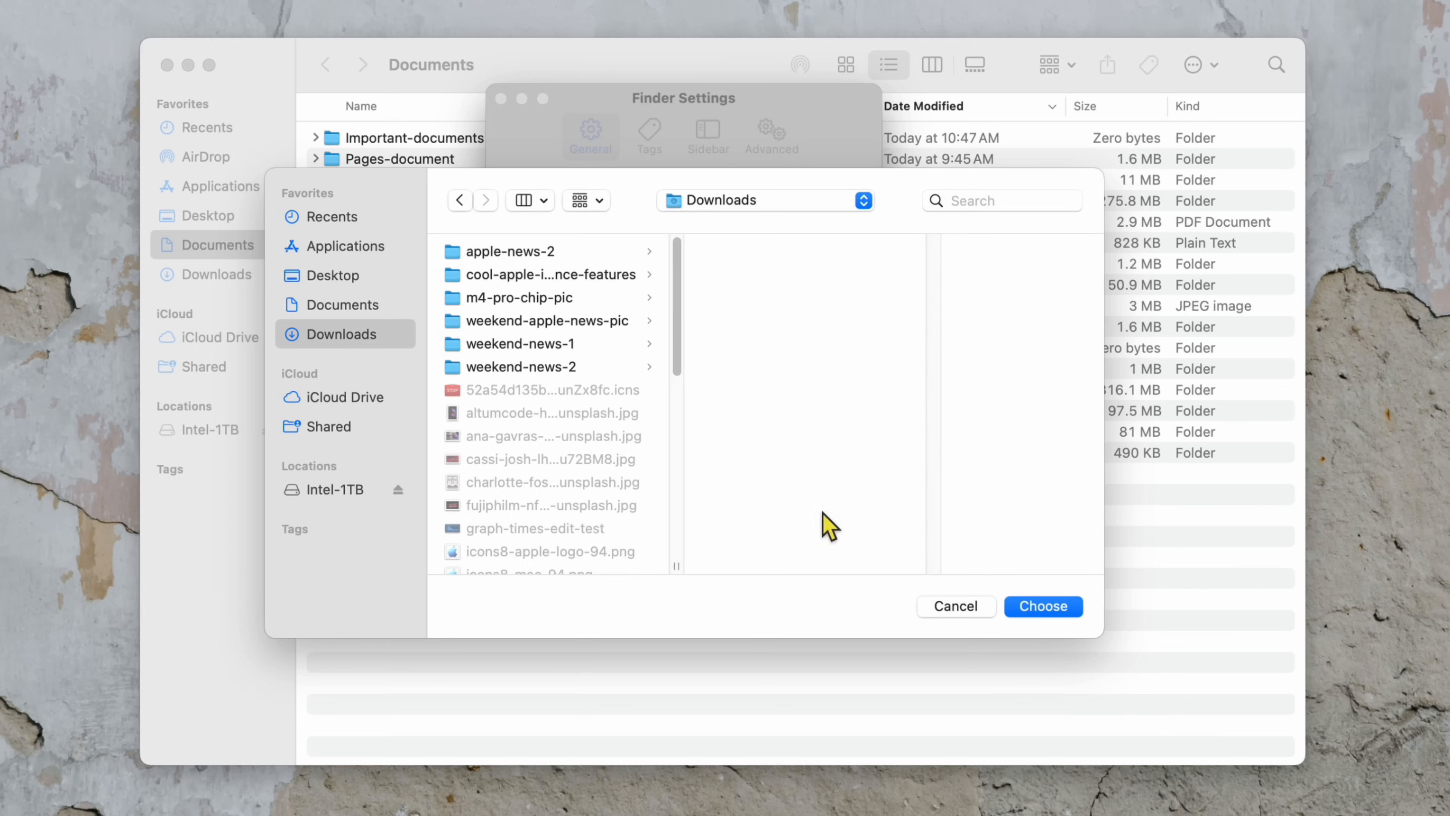
{"action": "left_click", "coordinate": [1034, 609]}
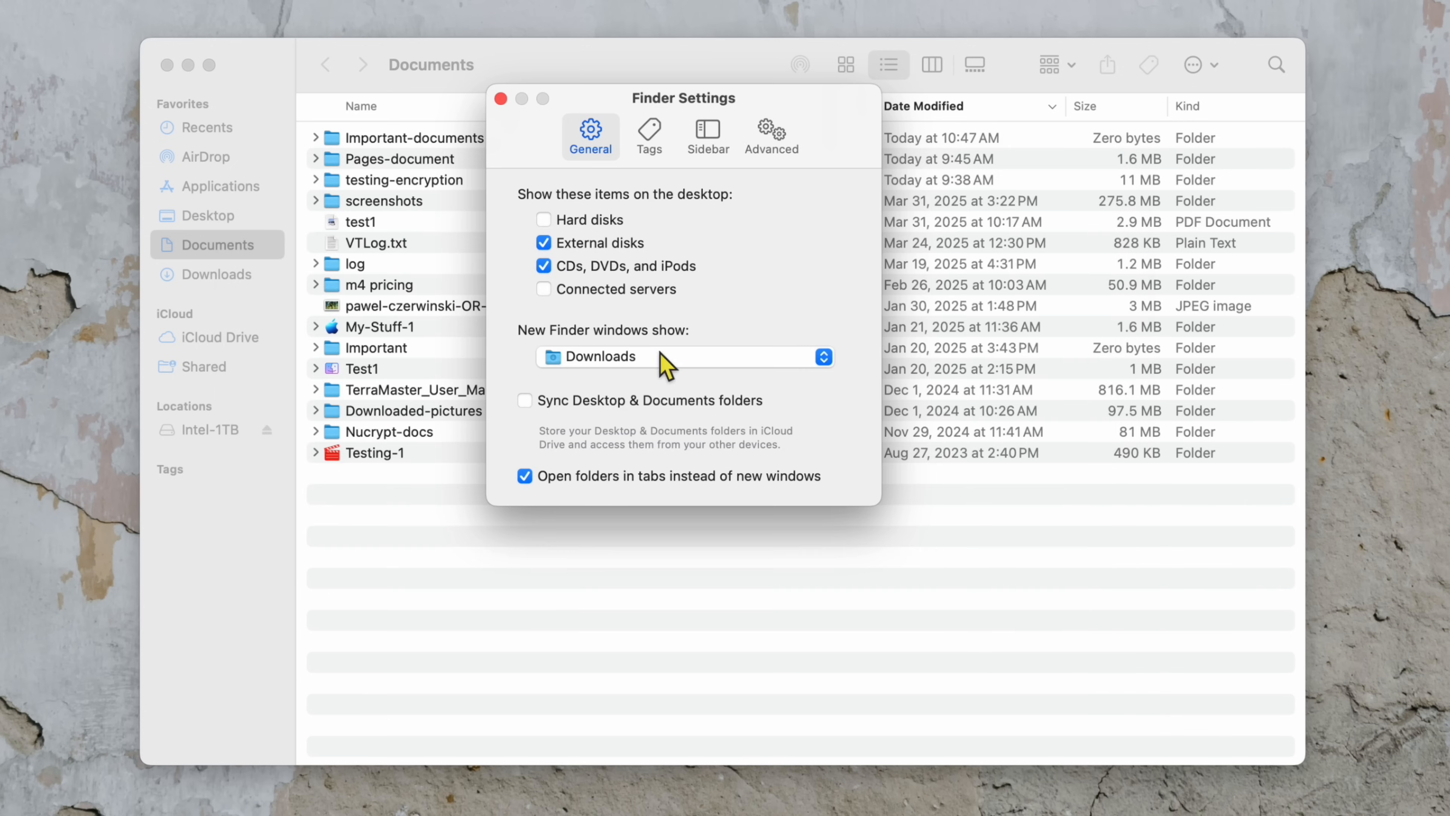
Close the settings and the Documents window, and open a new Finder window to check its starting folder.
{"action": "left_click", "coordinate": [500, 99]}
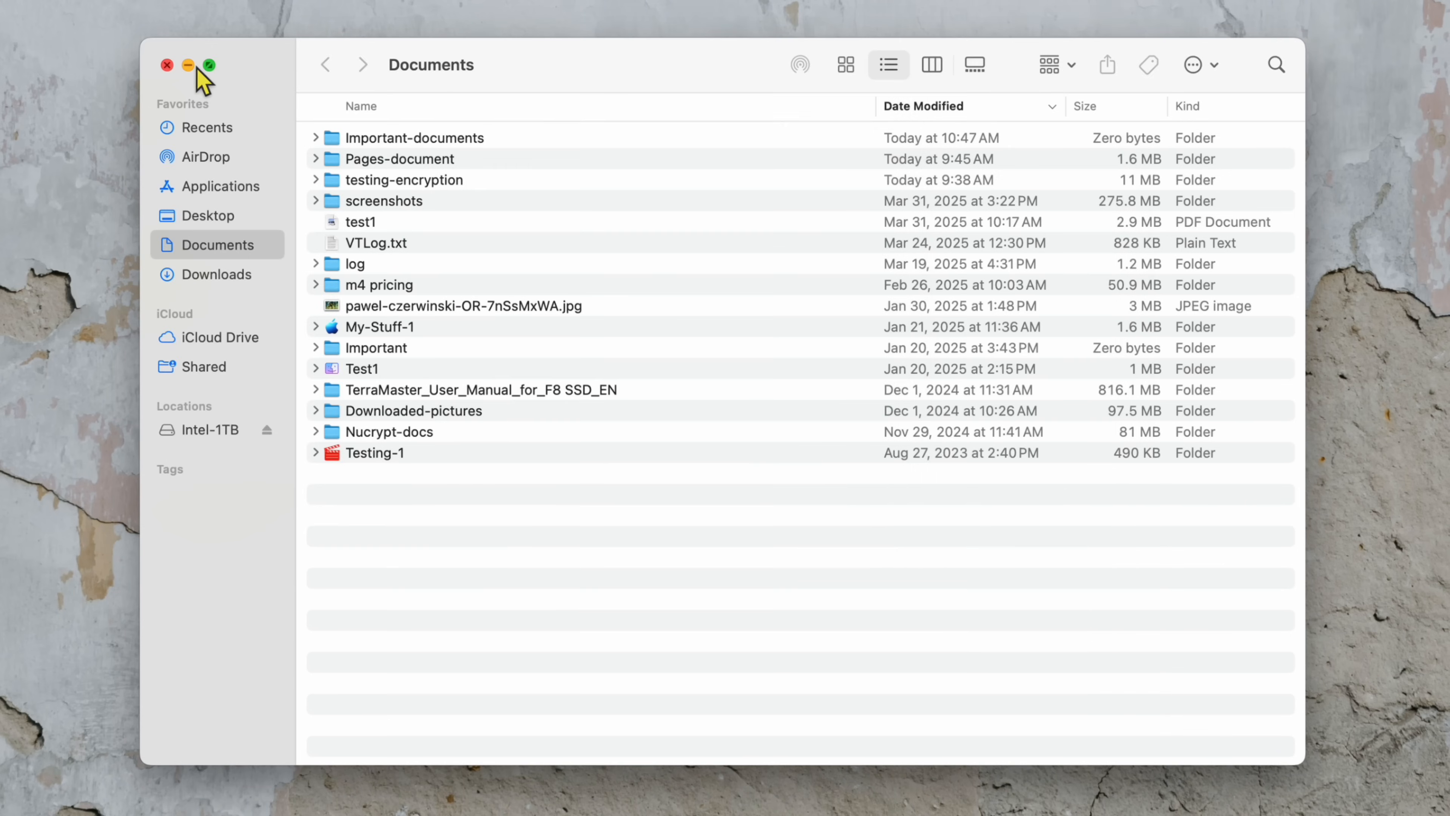
{"action": "left_click", "coordinate": [167, 65]}
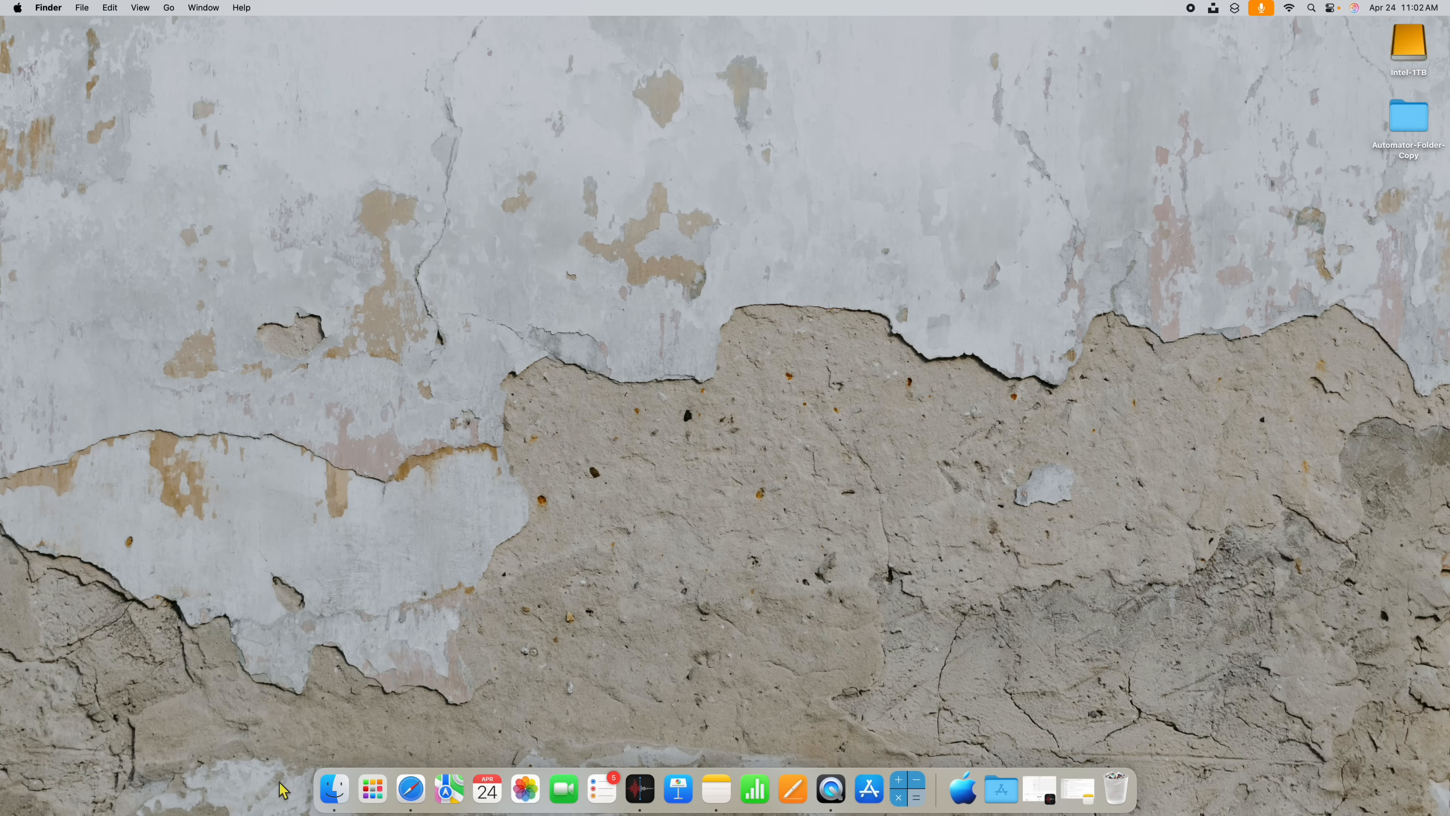
{"action": "left_click", "coordinate": [334, 789]}
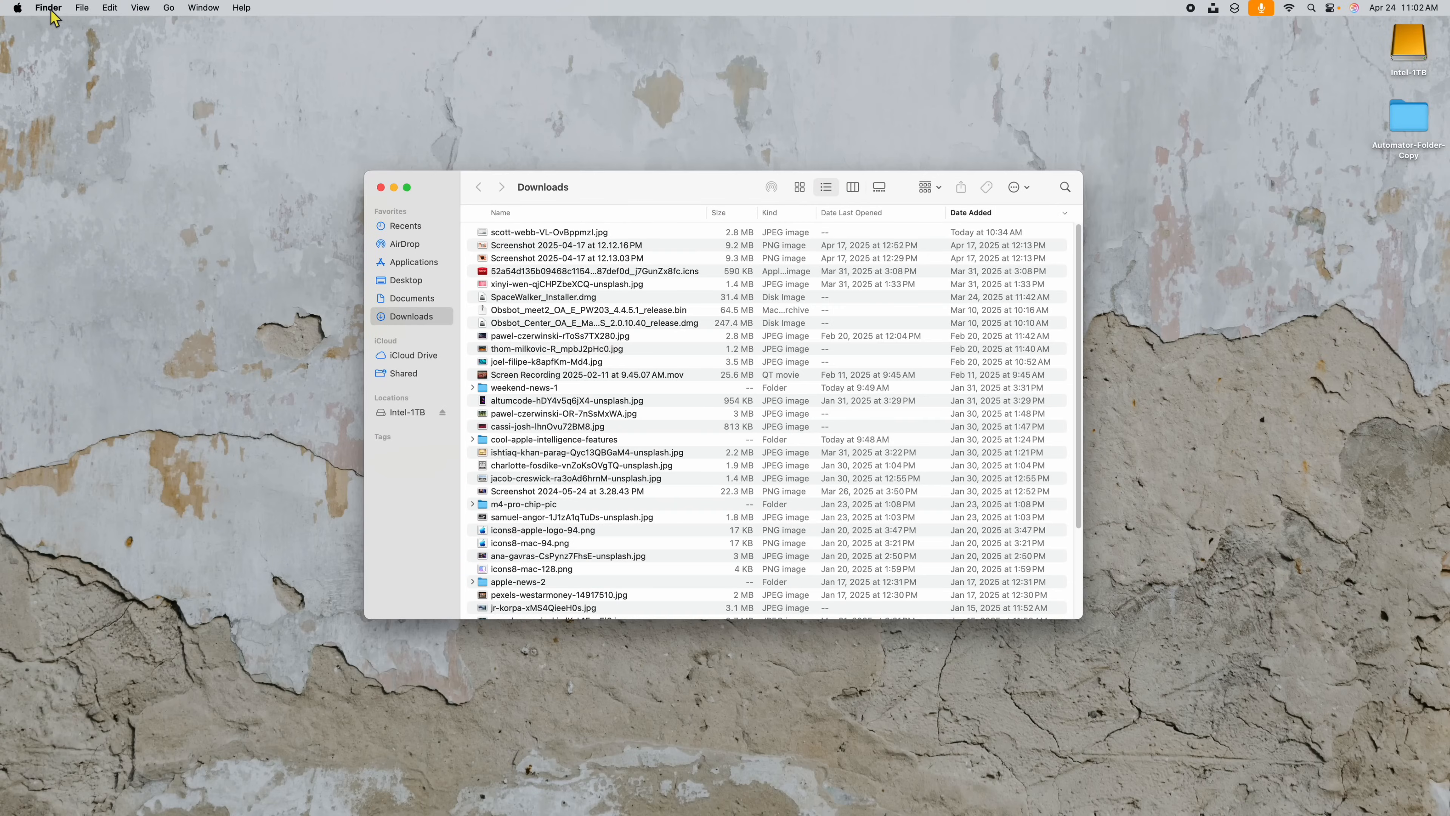
Try adding Movies to the sidebar favorites in the Finder settings, and remove it again.
{"action": "left_click", "coordinate": [54, 8]}
{"action": "left_click", "coordinate": [219, 166]}
{"action": "key", "text": "super+comma"}
{"action": "left_click", "coordinate": [714, 232]}
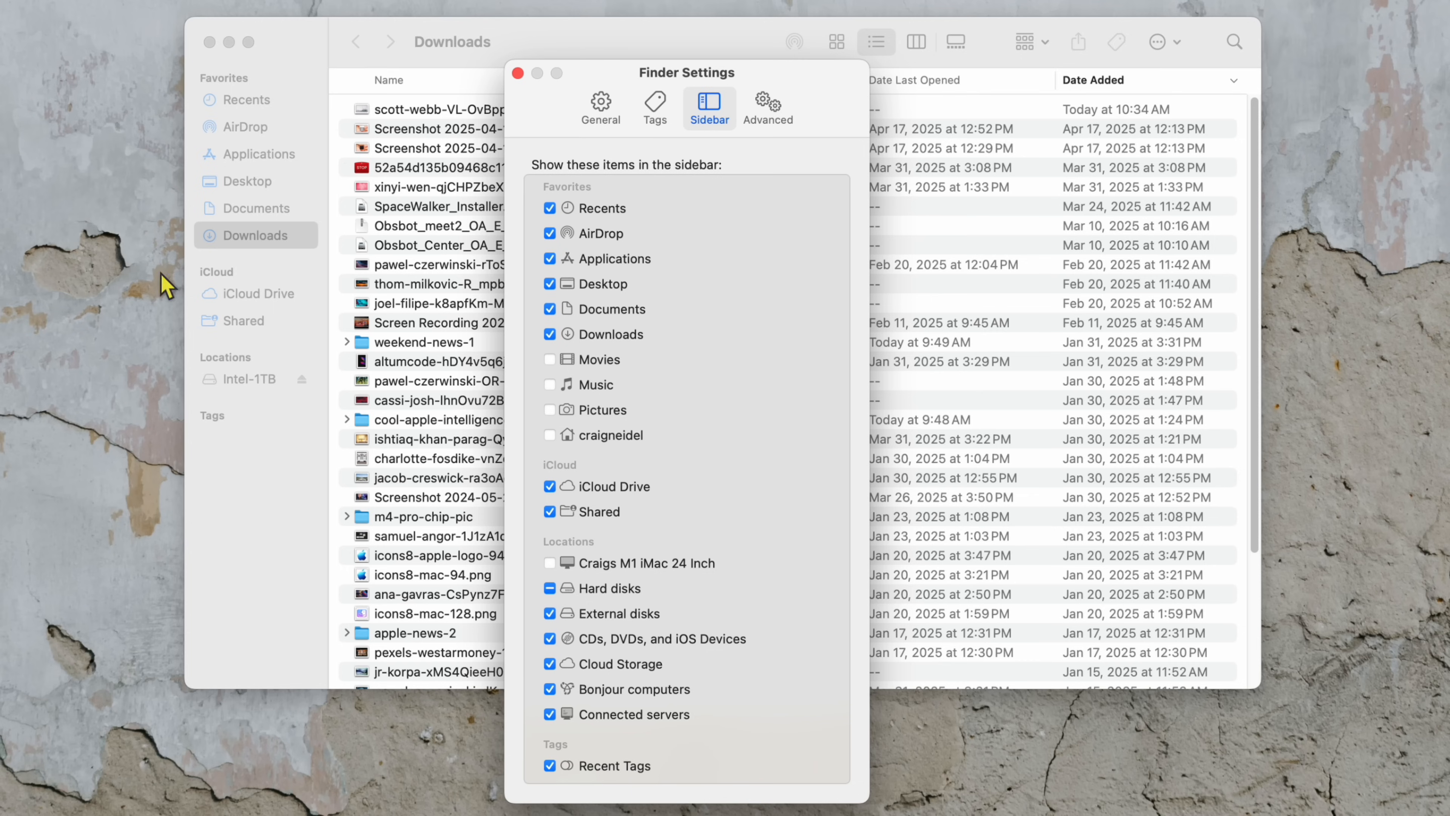
{"action": "left_click", "coordinate": [550, 360]}
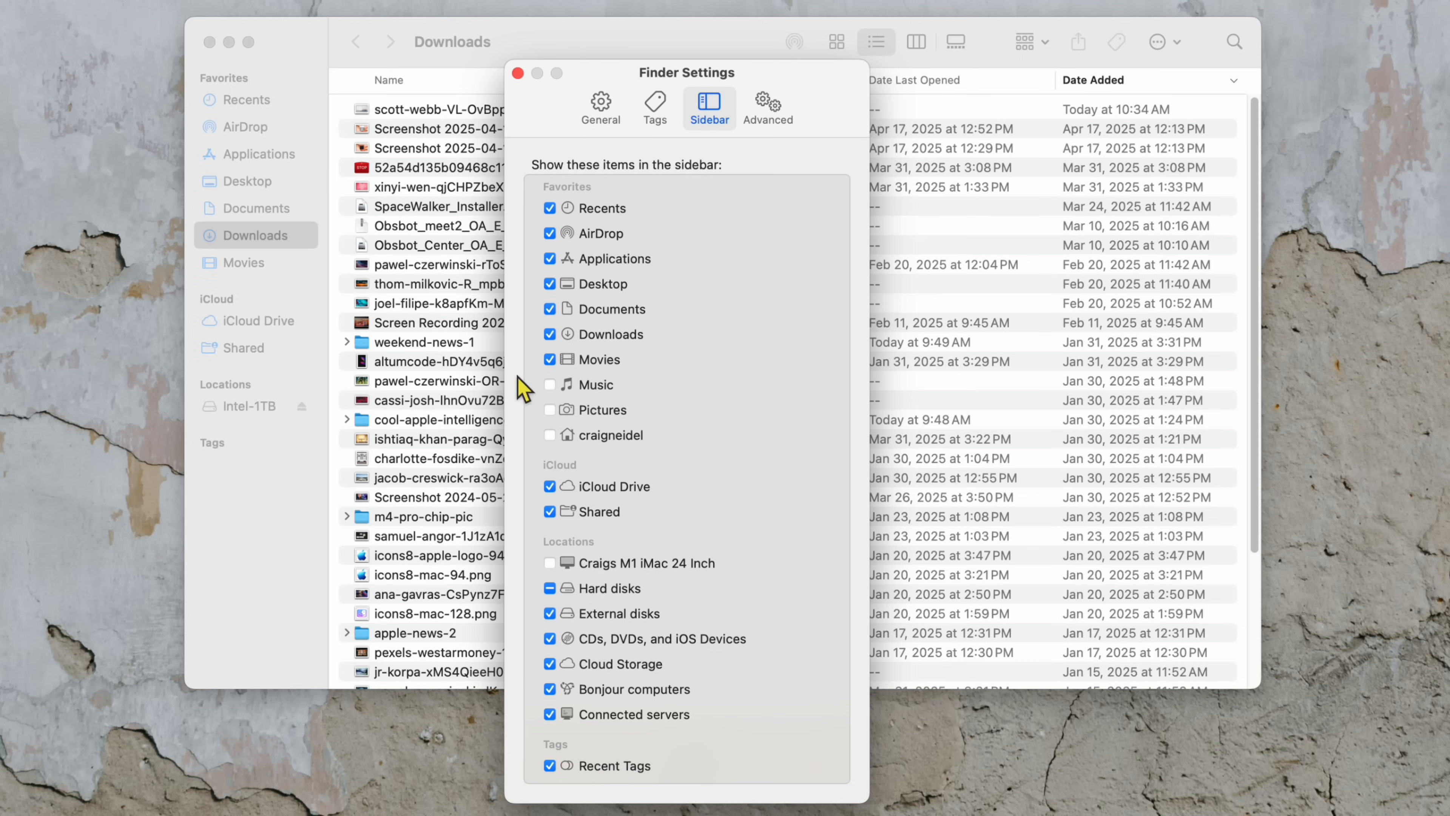
{"action": "left_click", "coordinate": [550, 360]}
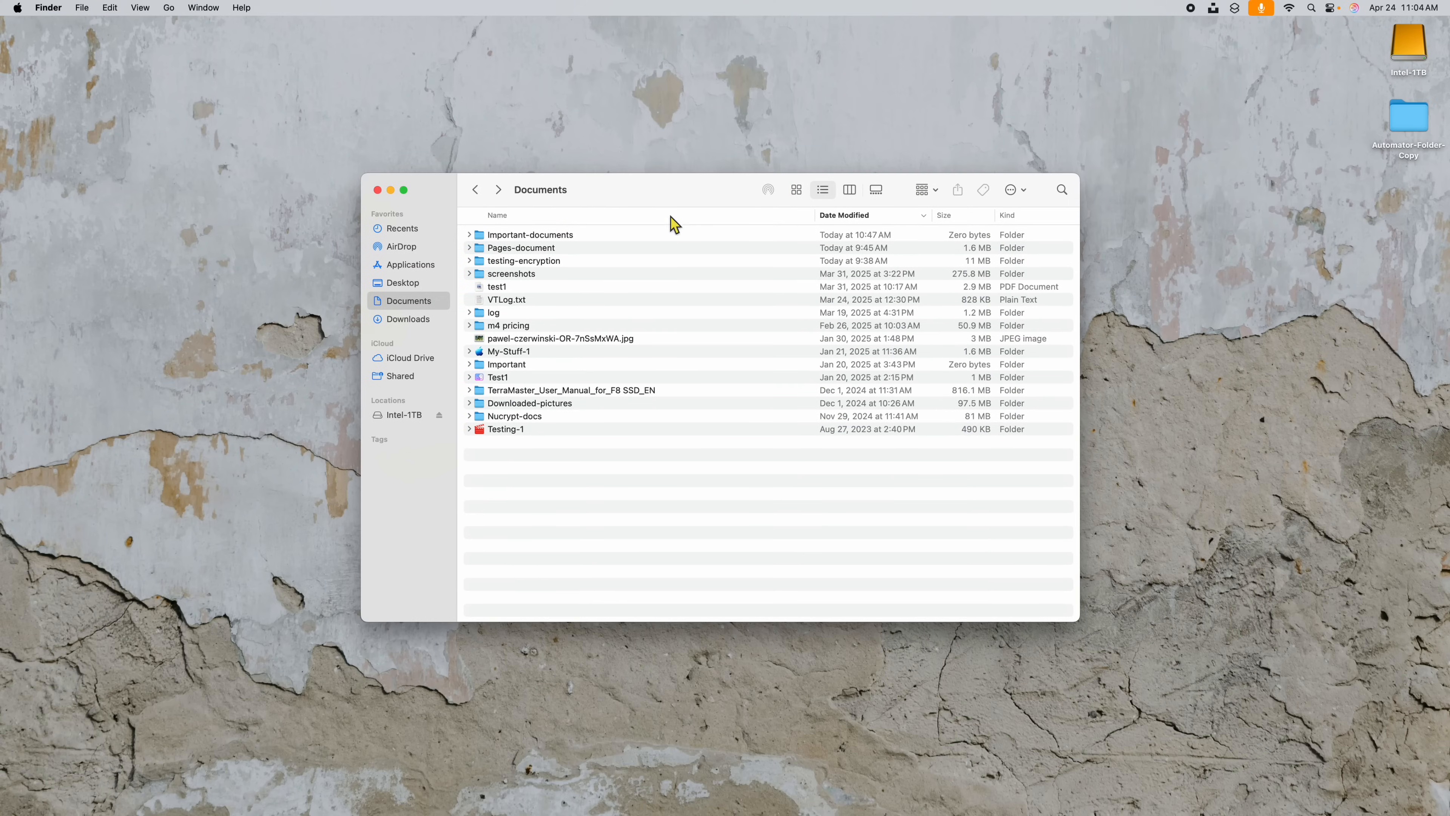
Add the Important-documents folder from Documents to the Dock, and display it as a folder instead of a stack.
{"action": "left_click", "coordinate": [526, 235]}
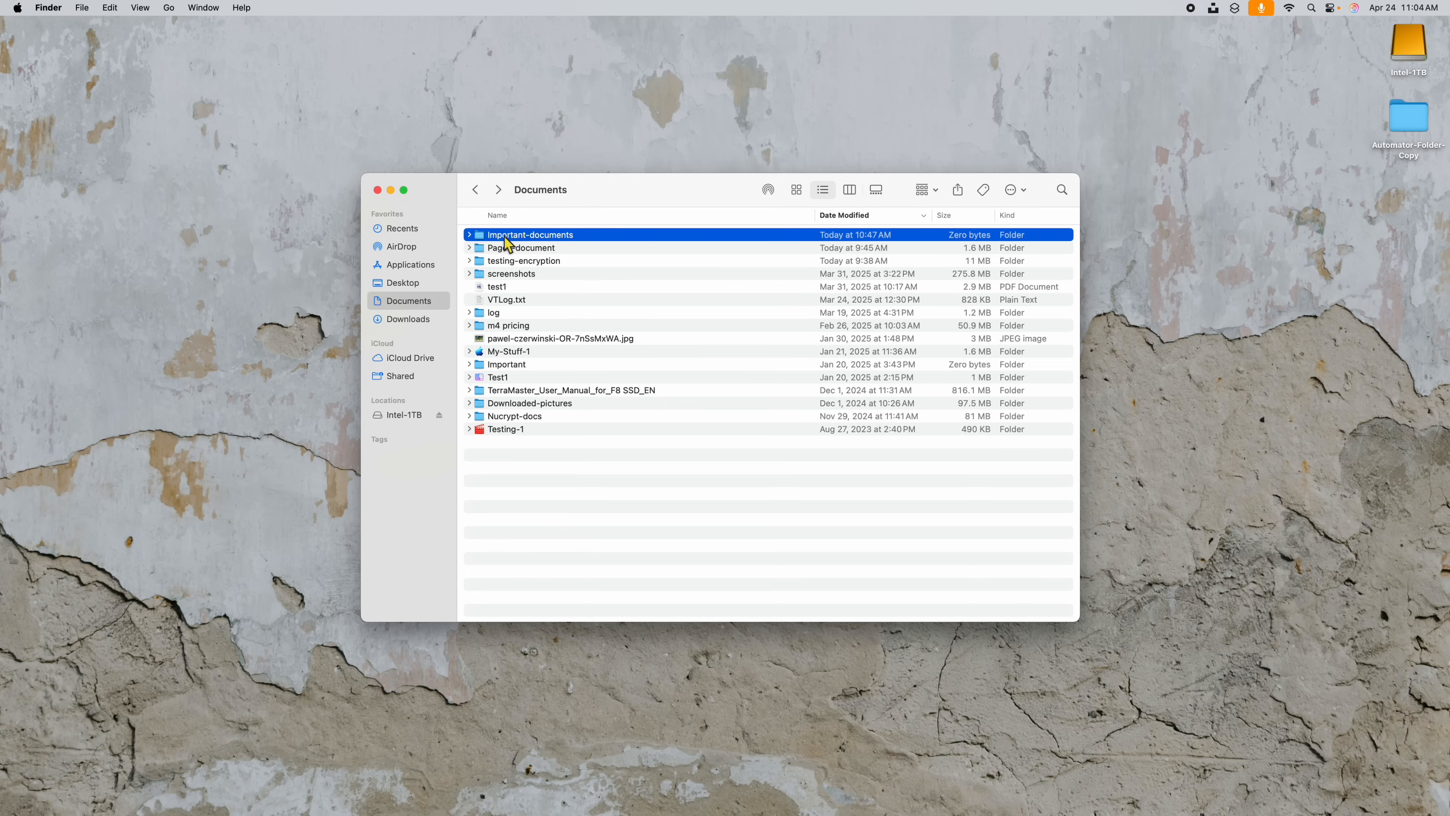
{"action": "left_click_drag", "start_coordinate": [503, 239], "coordinate": [977, 799]}
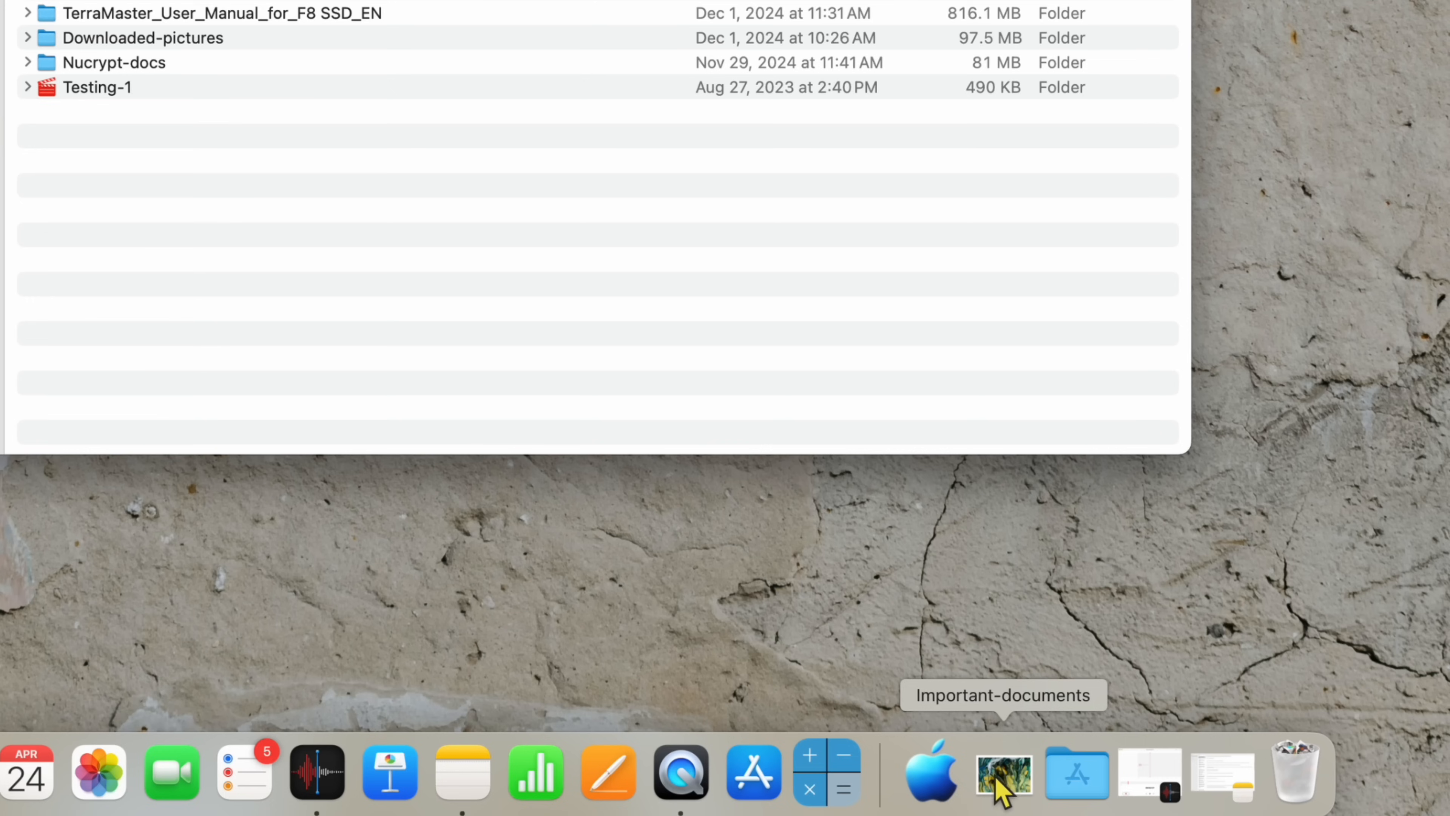
{"action": "right_click", "coordinate": [1006, 785]}
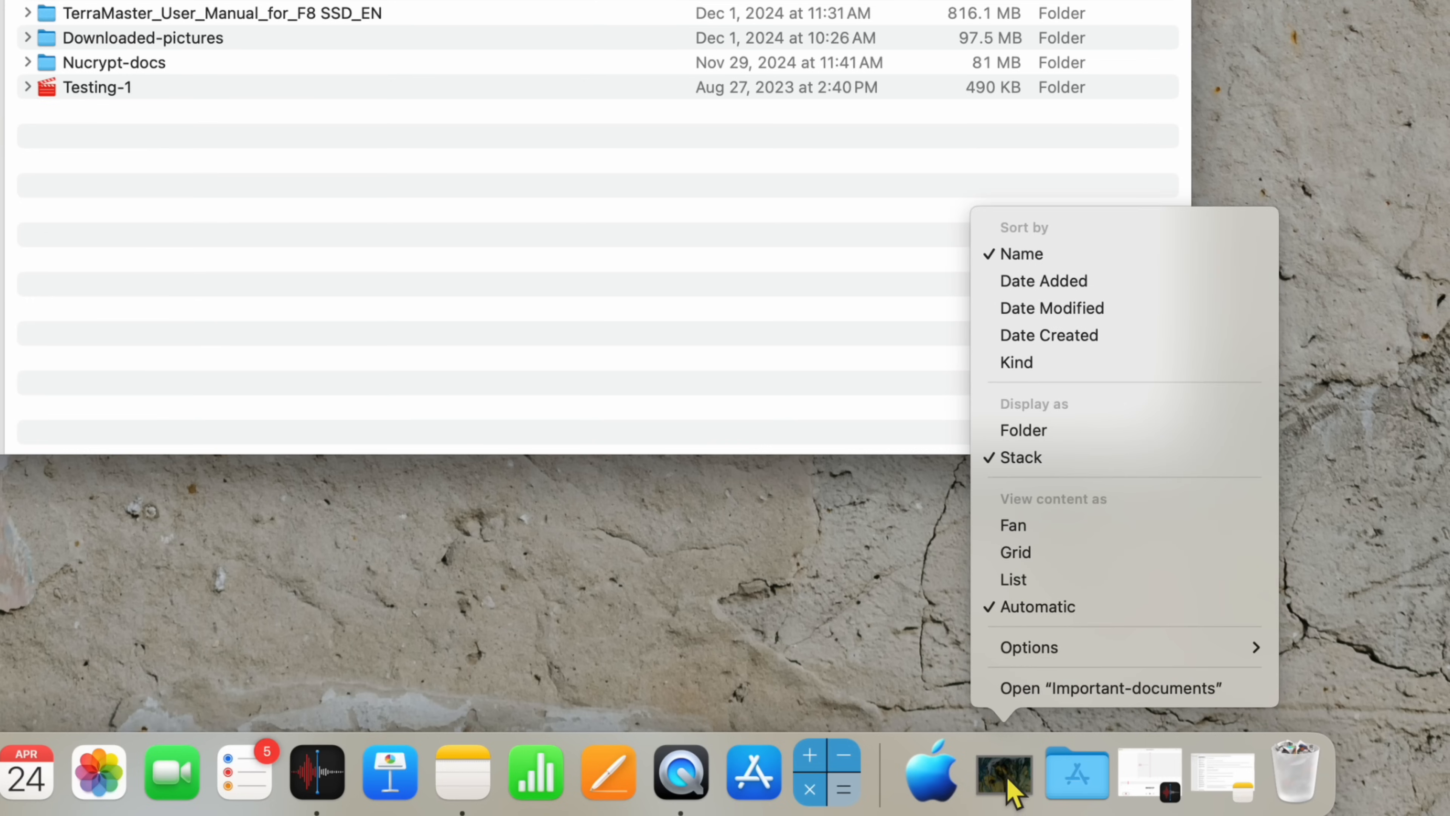
{"action": "mouse_move", "coordinate": [1057, 652]}
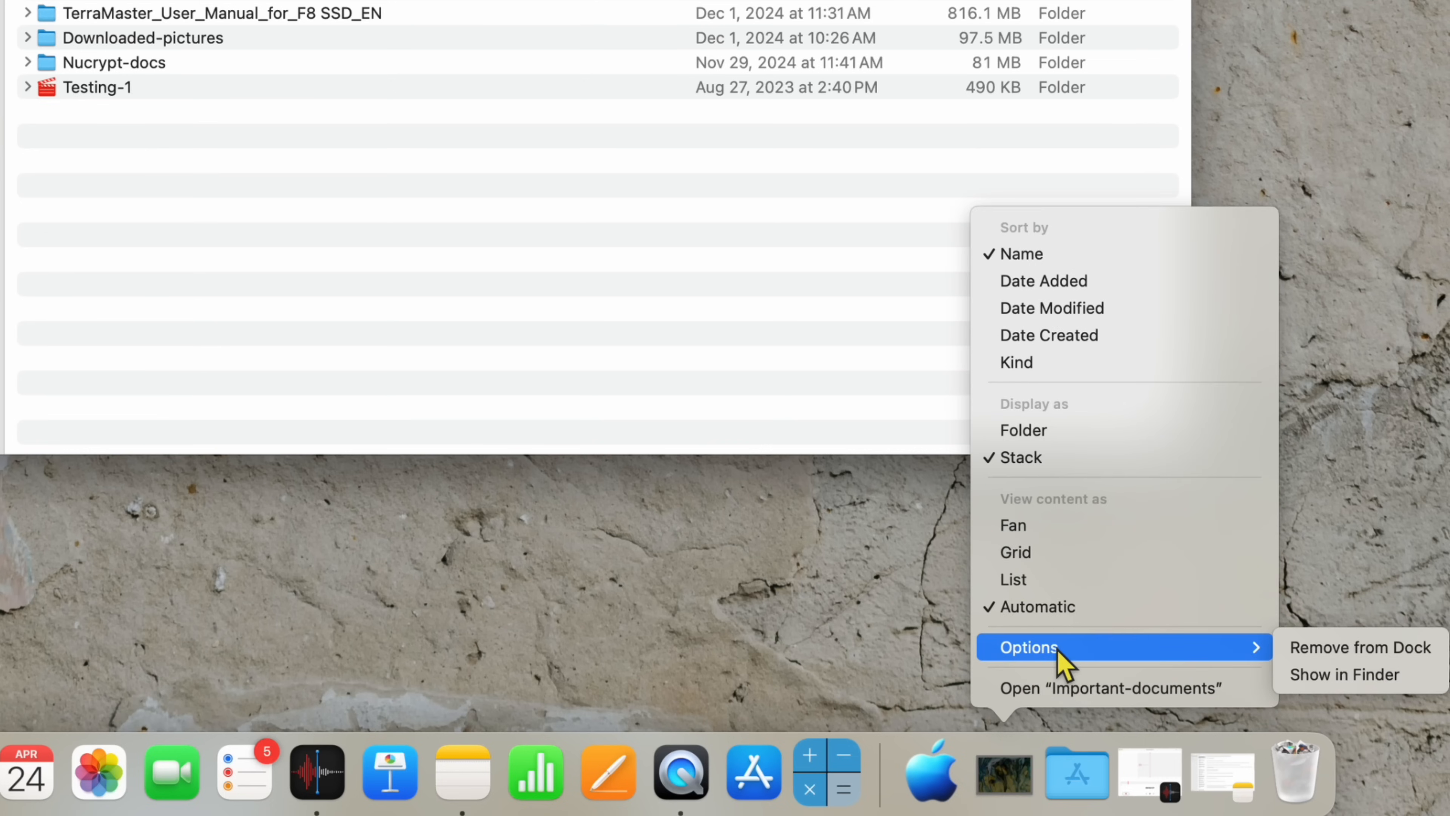
{"action": "left_click", "coordinate": [1056, 432]}
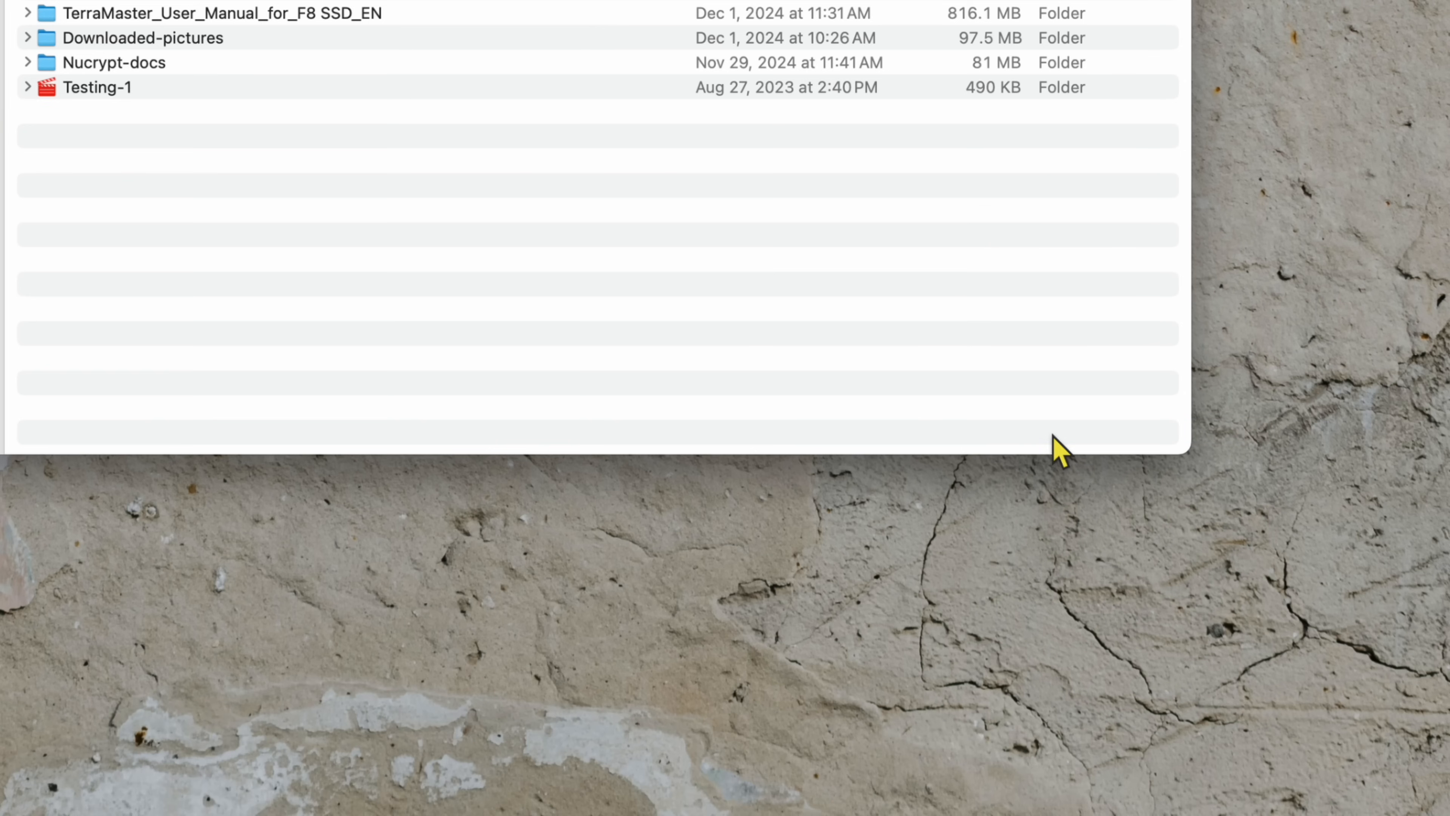
Minimize the Documents window, and briefly view the contents of the Important-documents folder from the Dock.
{"action": "mouse_move", "coordinate": [1005, 796]}
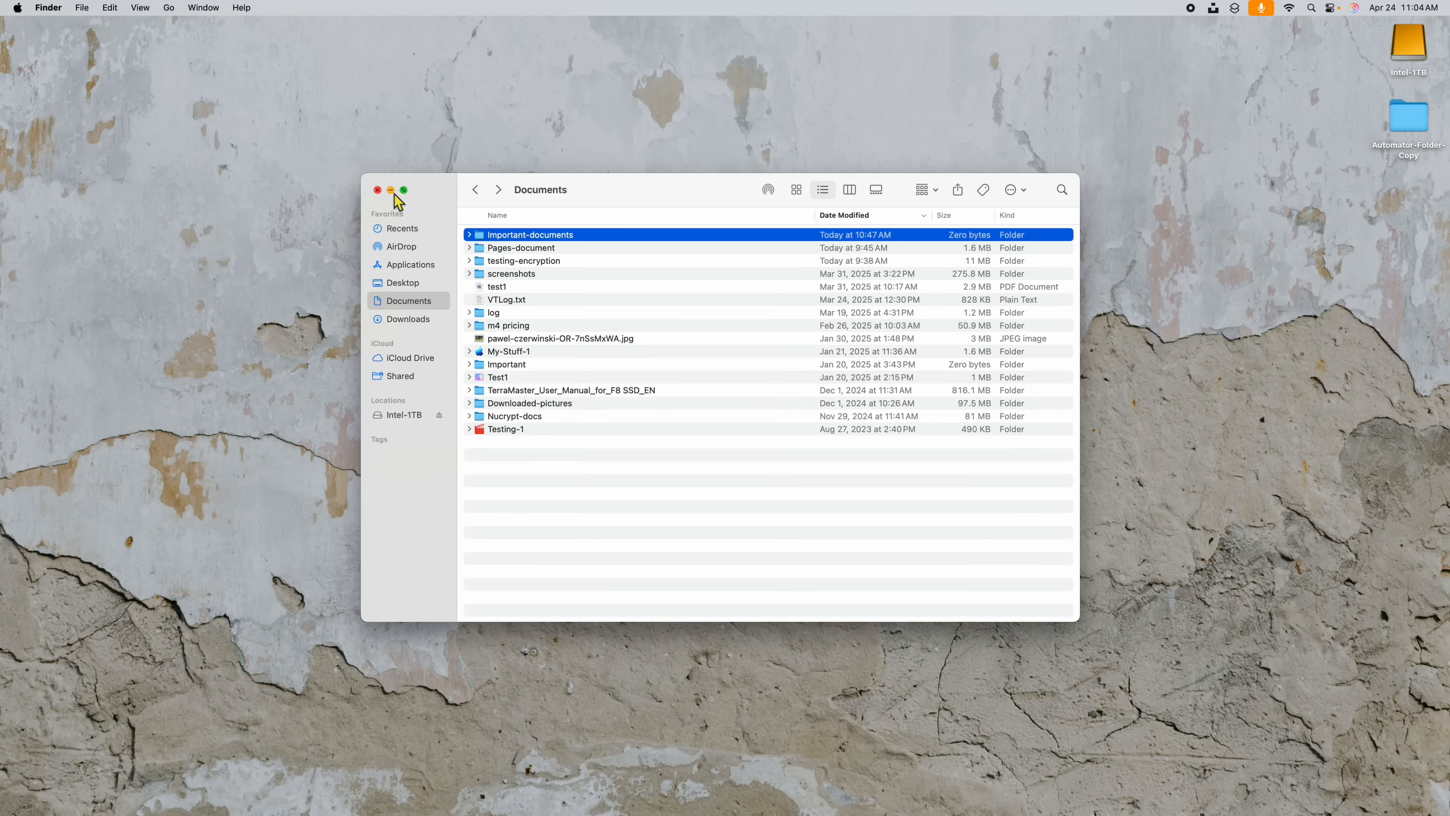
{"action": "left_click", "coordinate": [394, 196]}
{"action": "mouse_move", "coordinate": [1006, 797]}
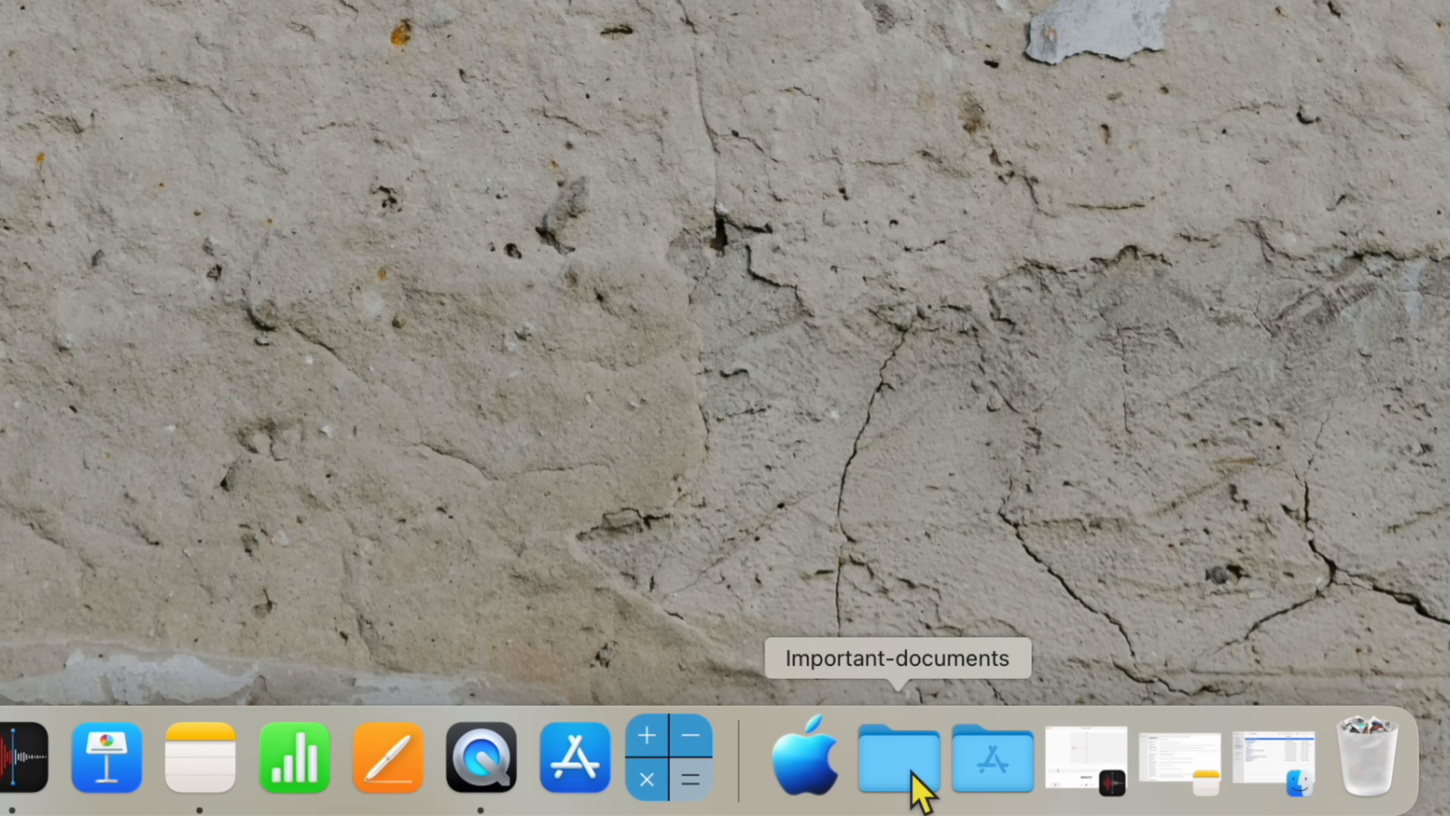
{"action": "left_click", "coordinate": [912, 772]}
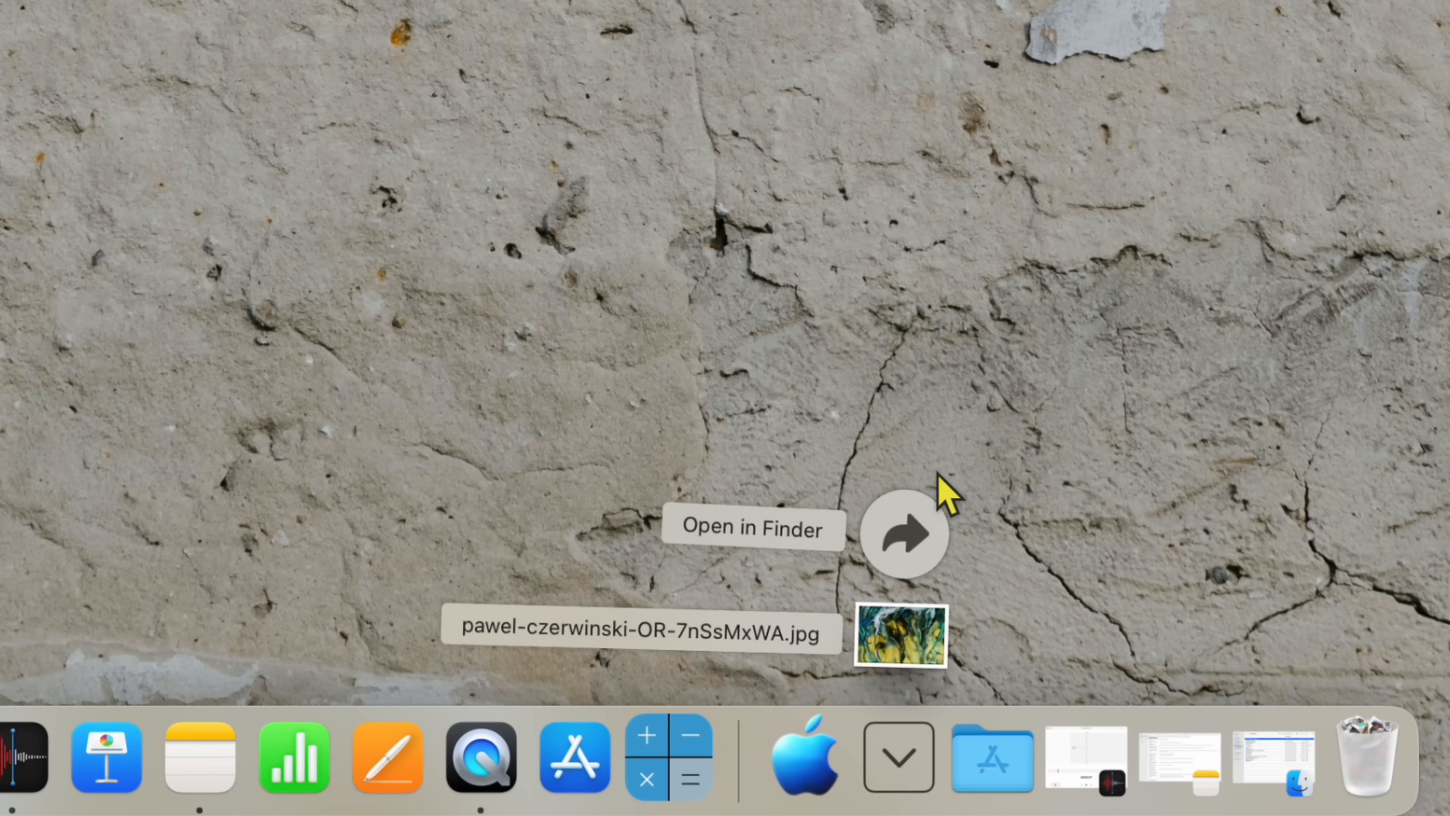
{"action": "left_click", "coordinate": [818, 194]}
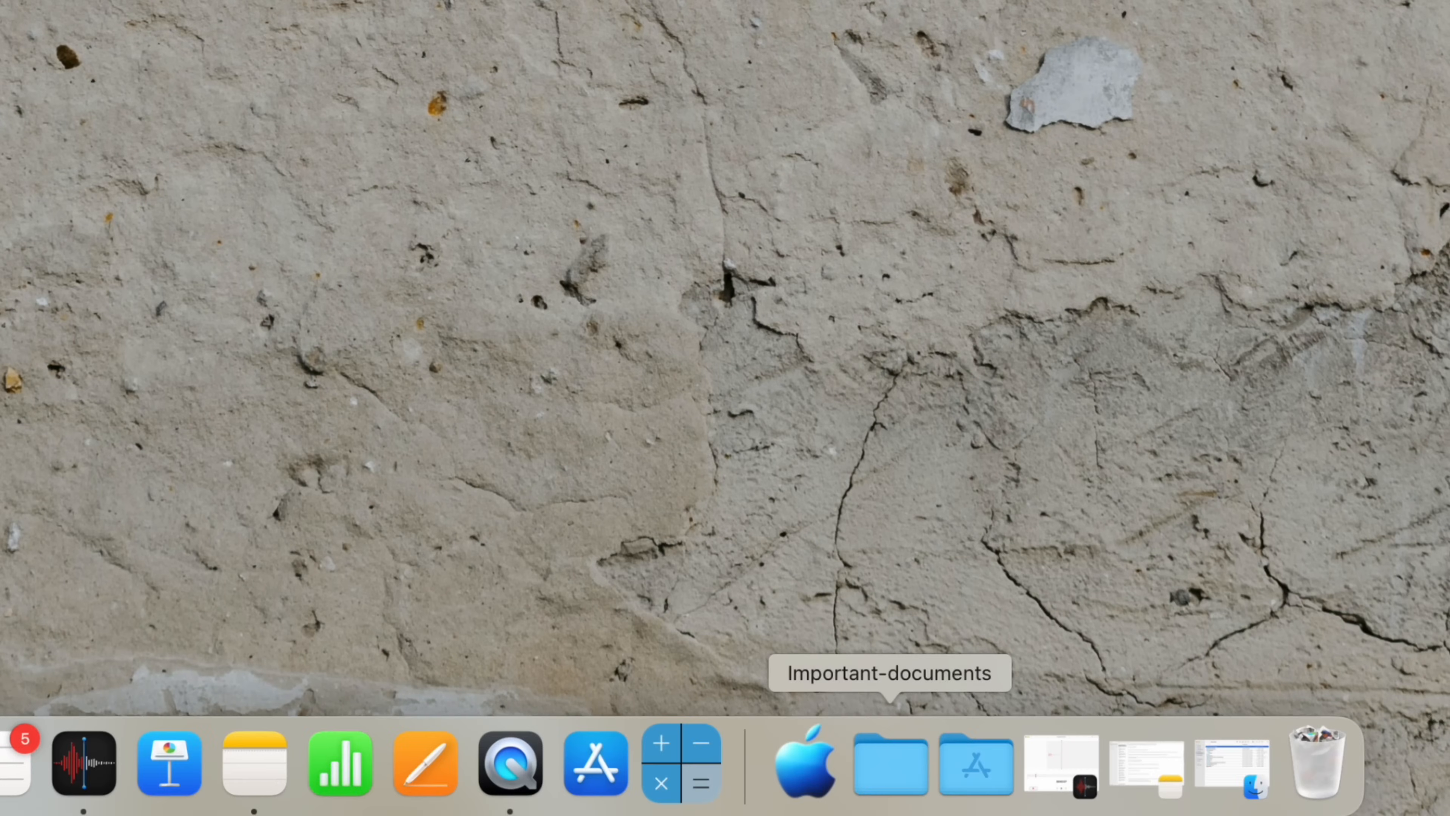
Remove the Important-documents folder from the Dock.
{"action": "right_click", "coordinate": [912, 797]}
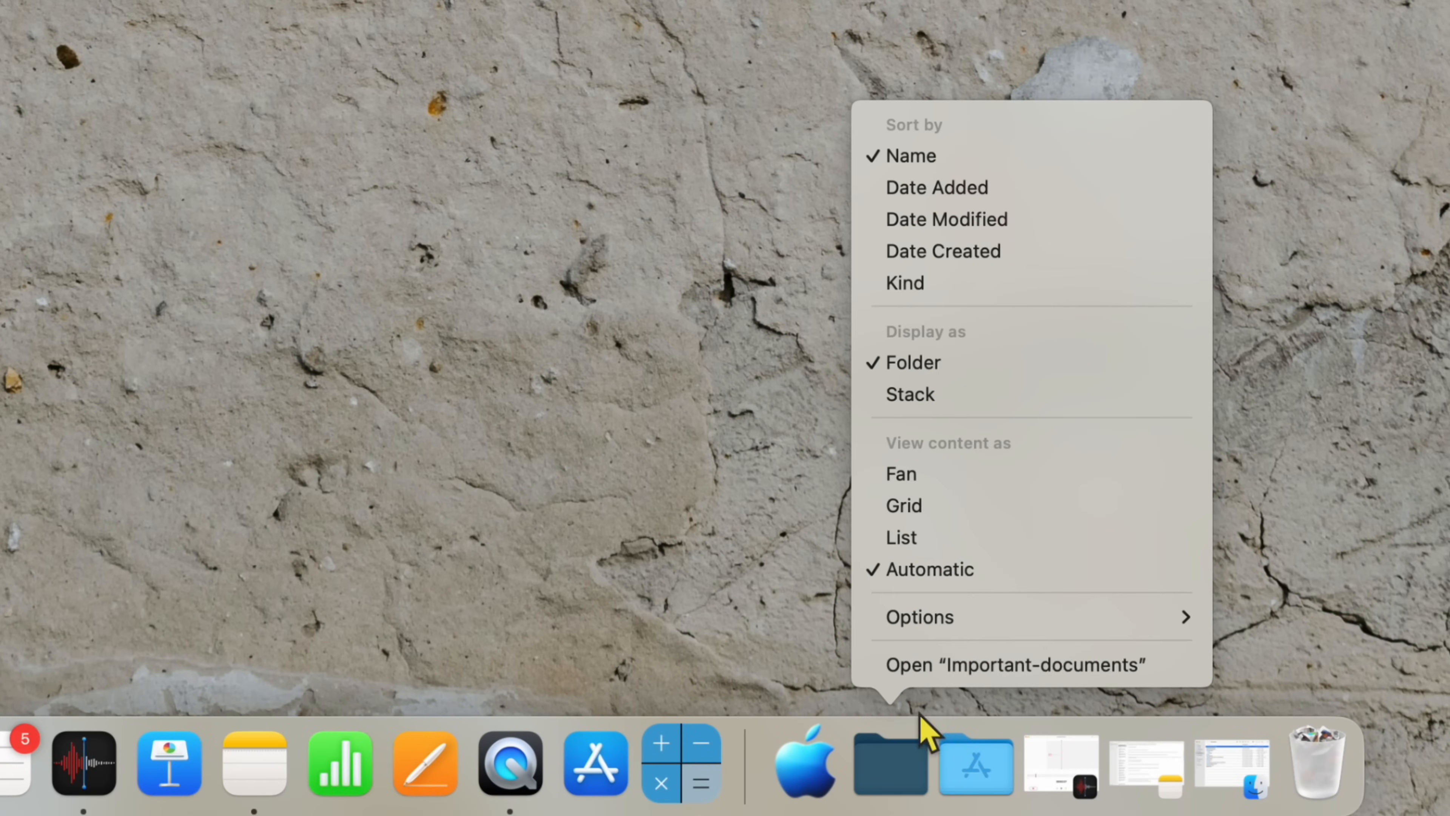
{"action": "mouse_move", "coordinate": [948, 631]}
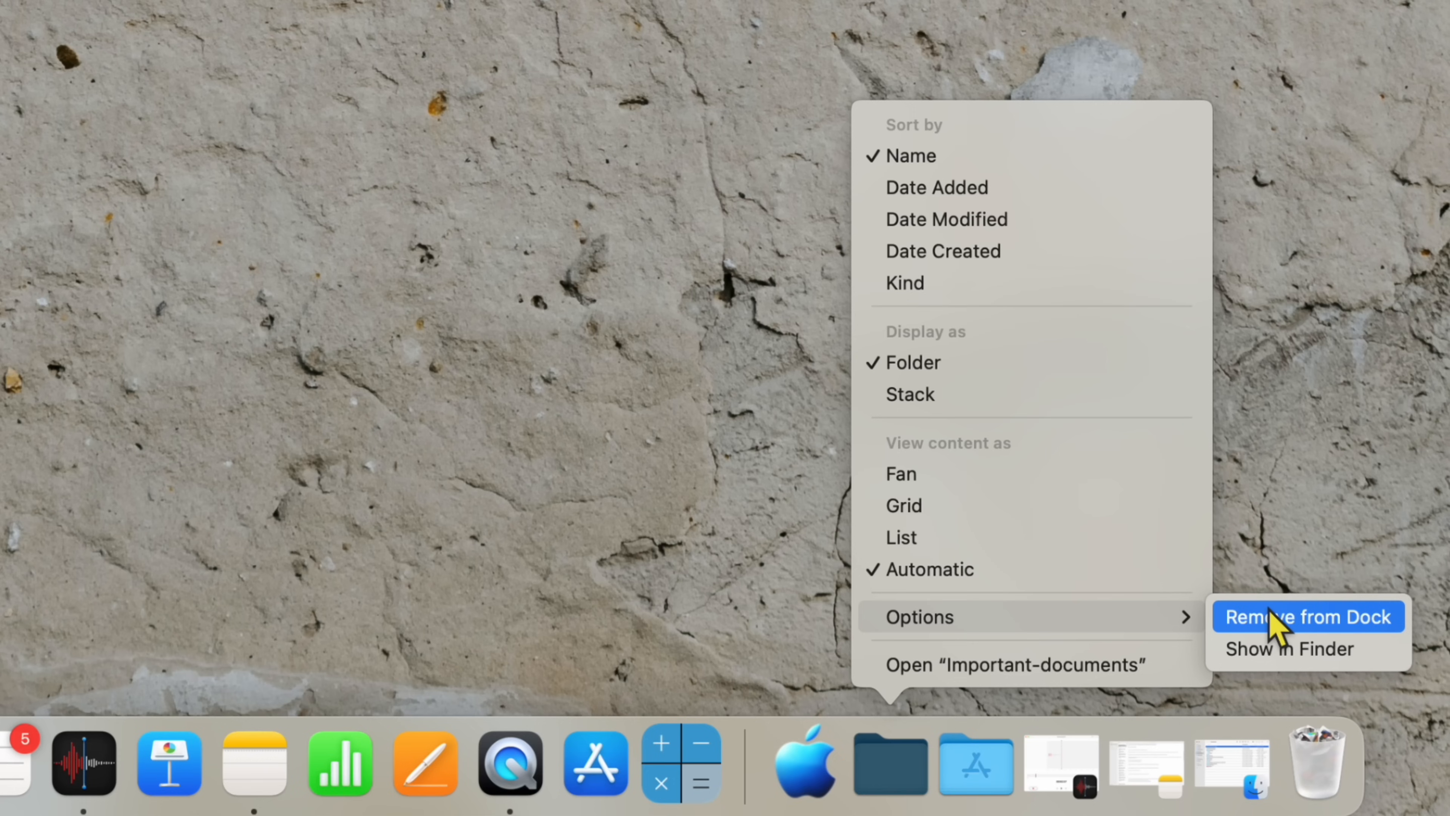
{"action": "left_click", "coordinate": [1270, 621]}
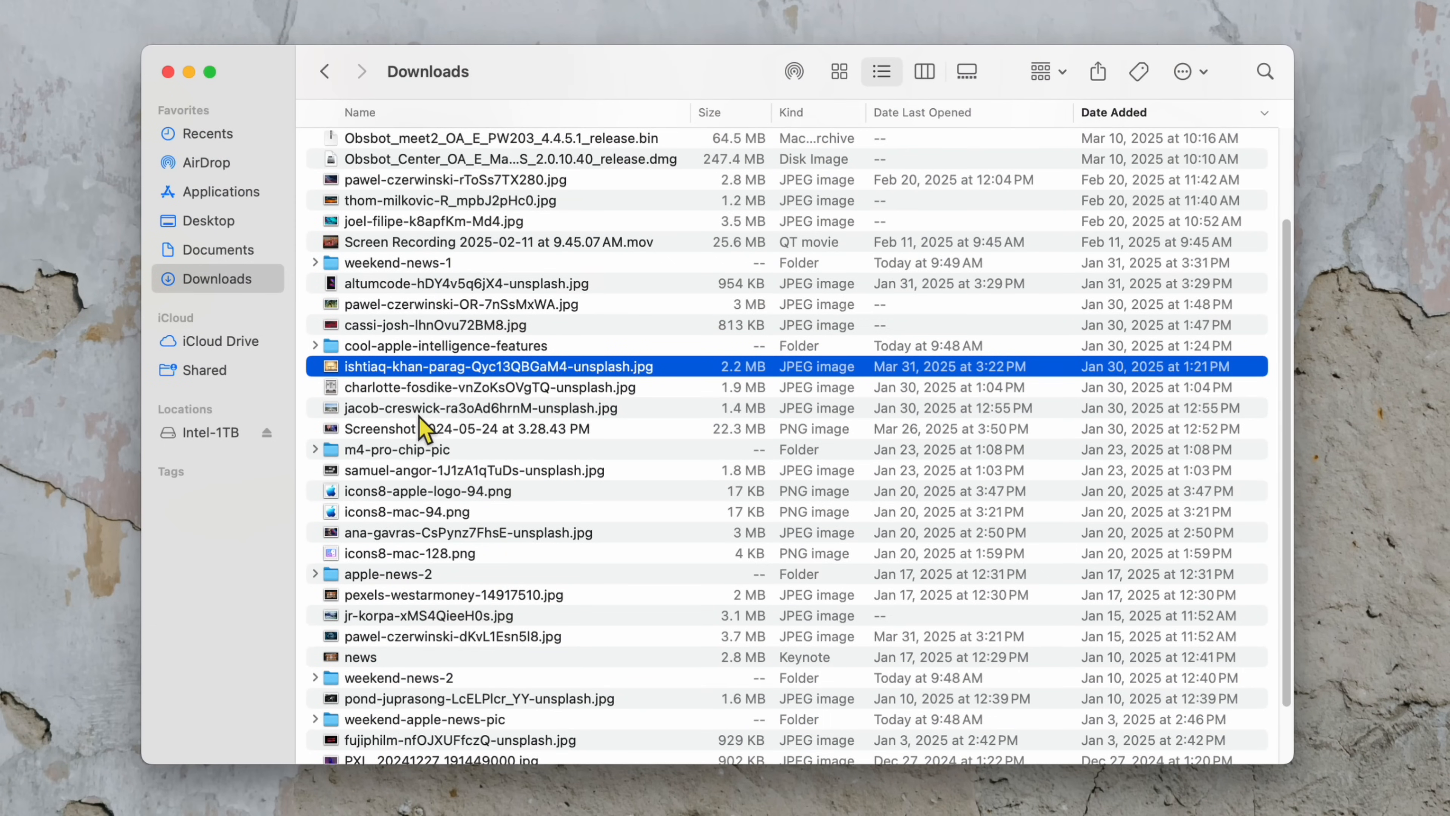
Group the four consecutive images in Downloads ending with Screenshot 2024-05-24 into a new folder named test, and briefly open it to check its contents.
{"action": "left_click", "coordinate": [425, 434], "text": "shift"}
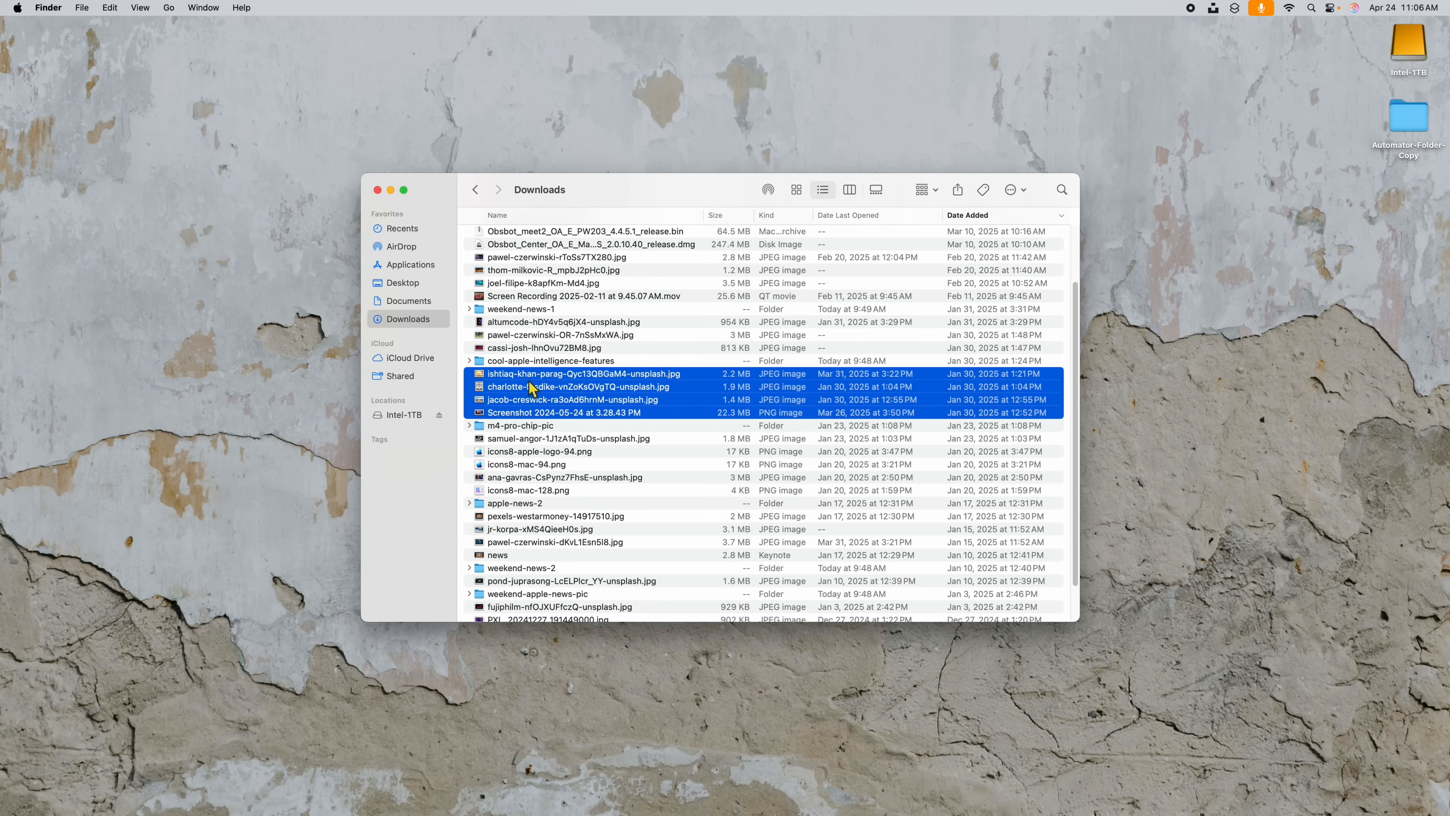
{"action": "left_click", "coordinate": [82, 8]}
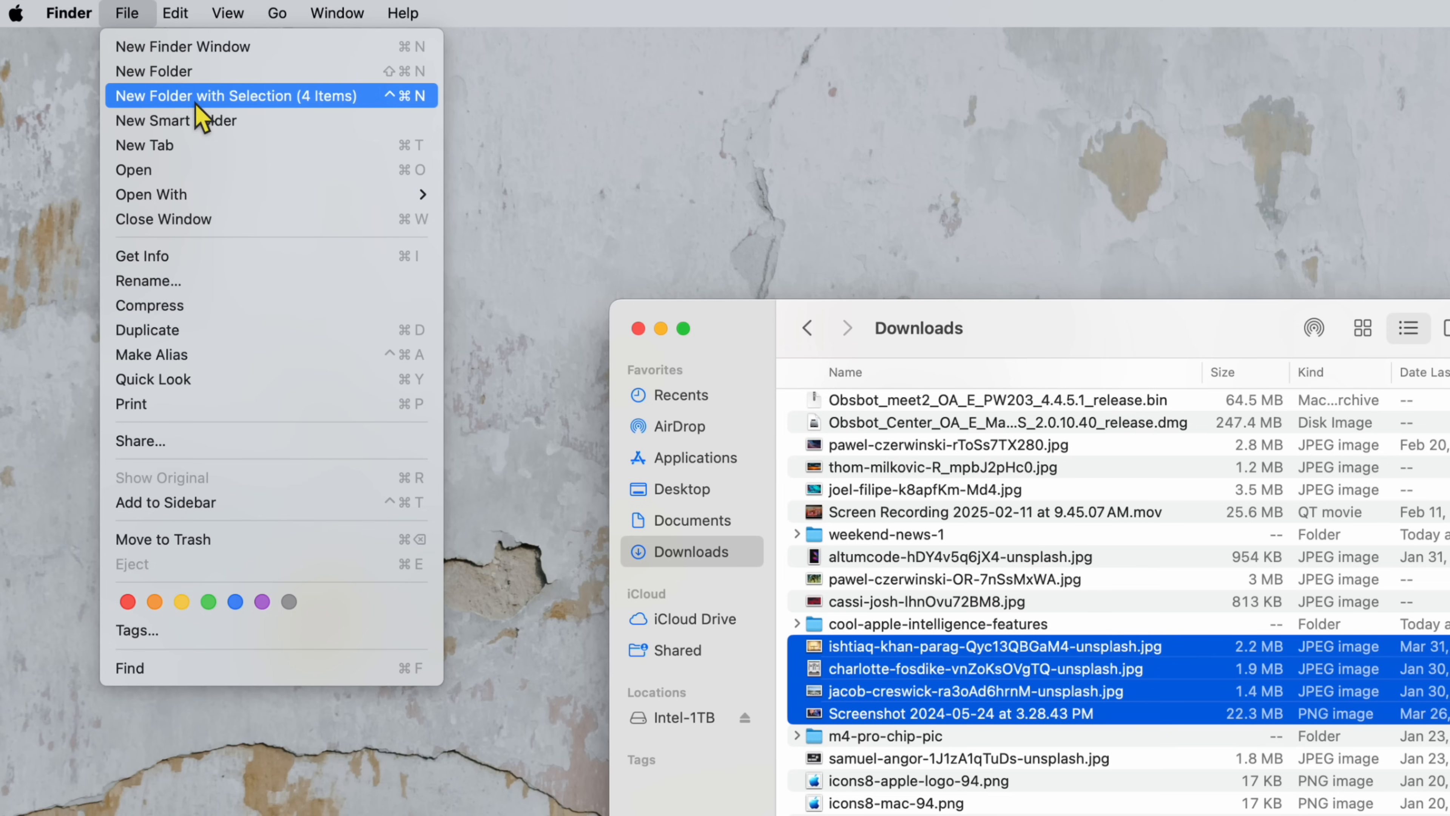
{"action": "left_click", "coordinate": [318, 96]}
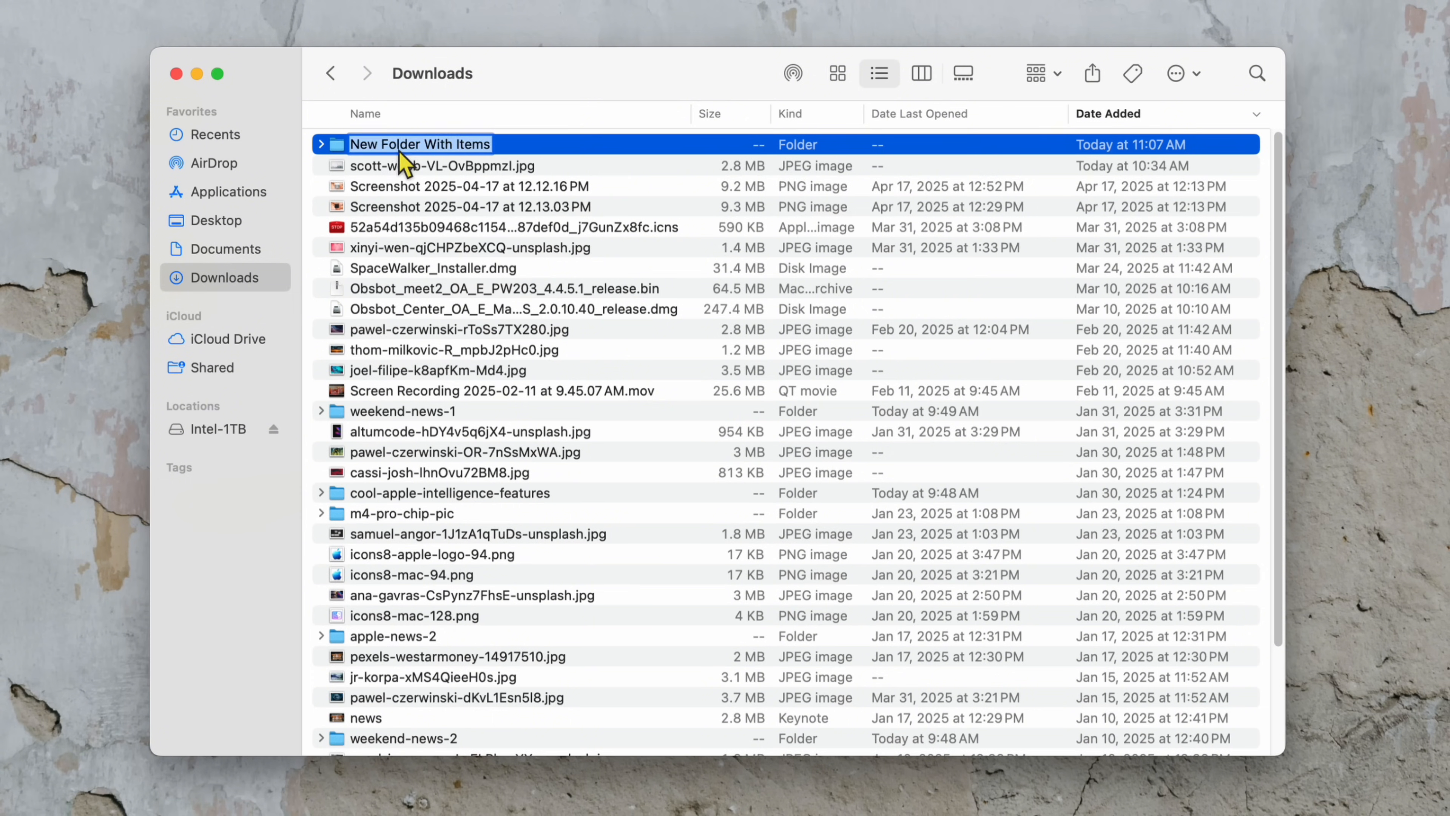
{"action": "type", "text": "test"}
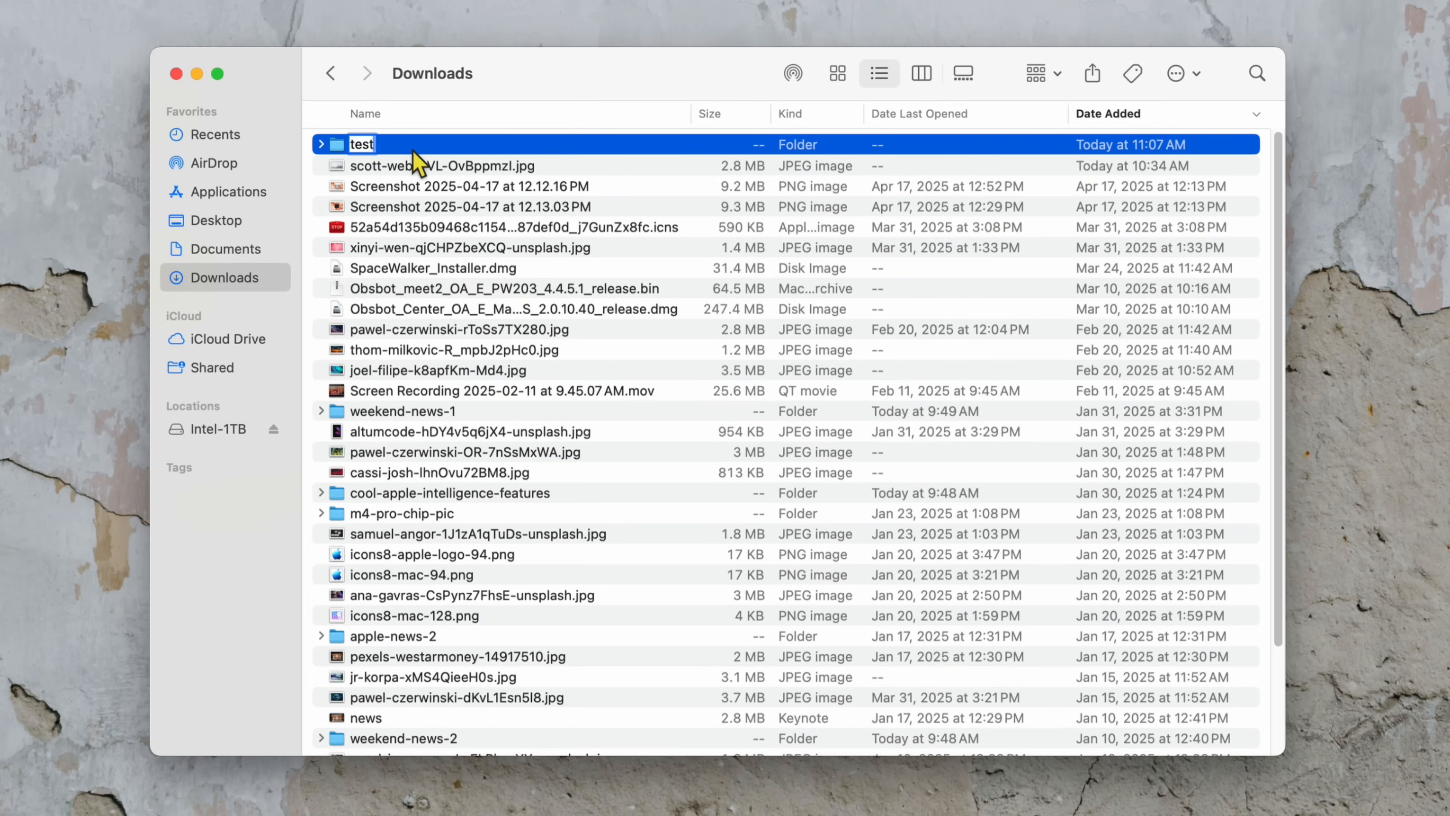
{"action": "left_click", "coordinate": [423, 190]}
{"action": "double_click", "coordinate": [371, 146]}
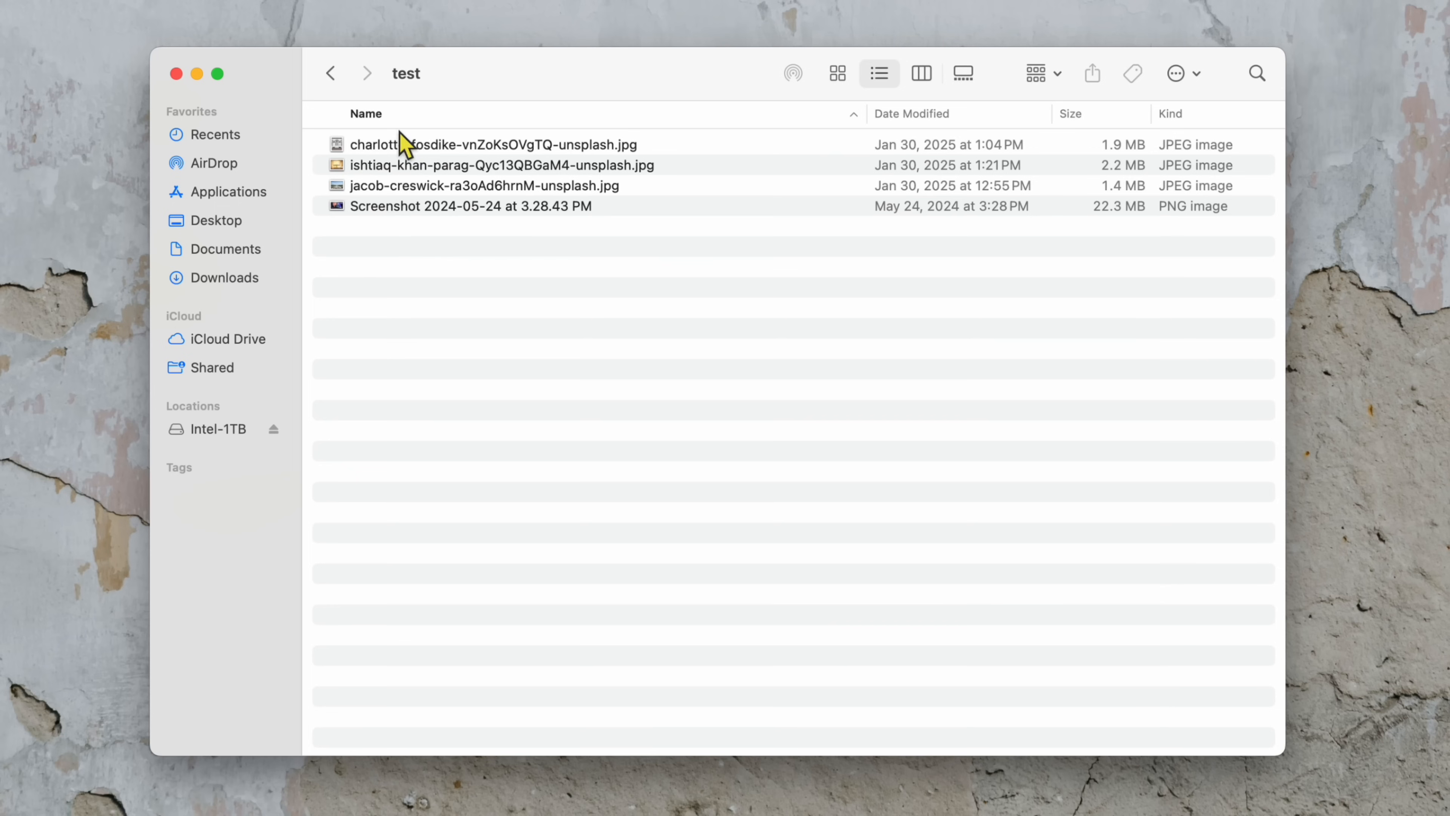
{"action": "left_click", "coordinate": [331, 73]}
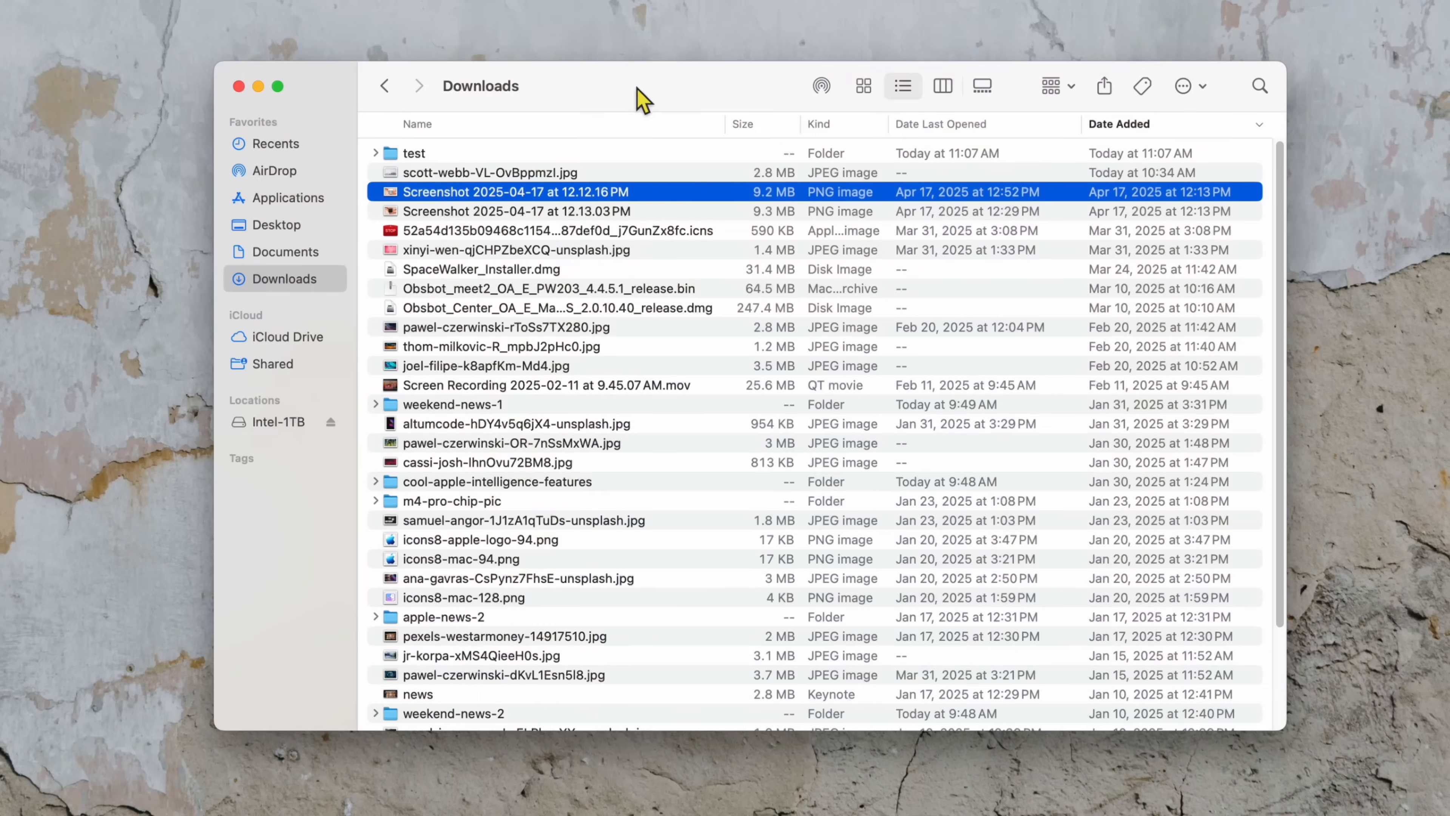
Open the file info for Screenshot 2025-04-17 at 12.12.16 PM, and move the info window closer to the Downloads window.
{"action": "right_click", "coordinate": [504, 197]}
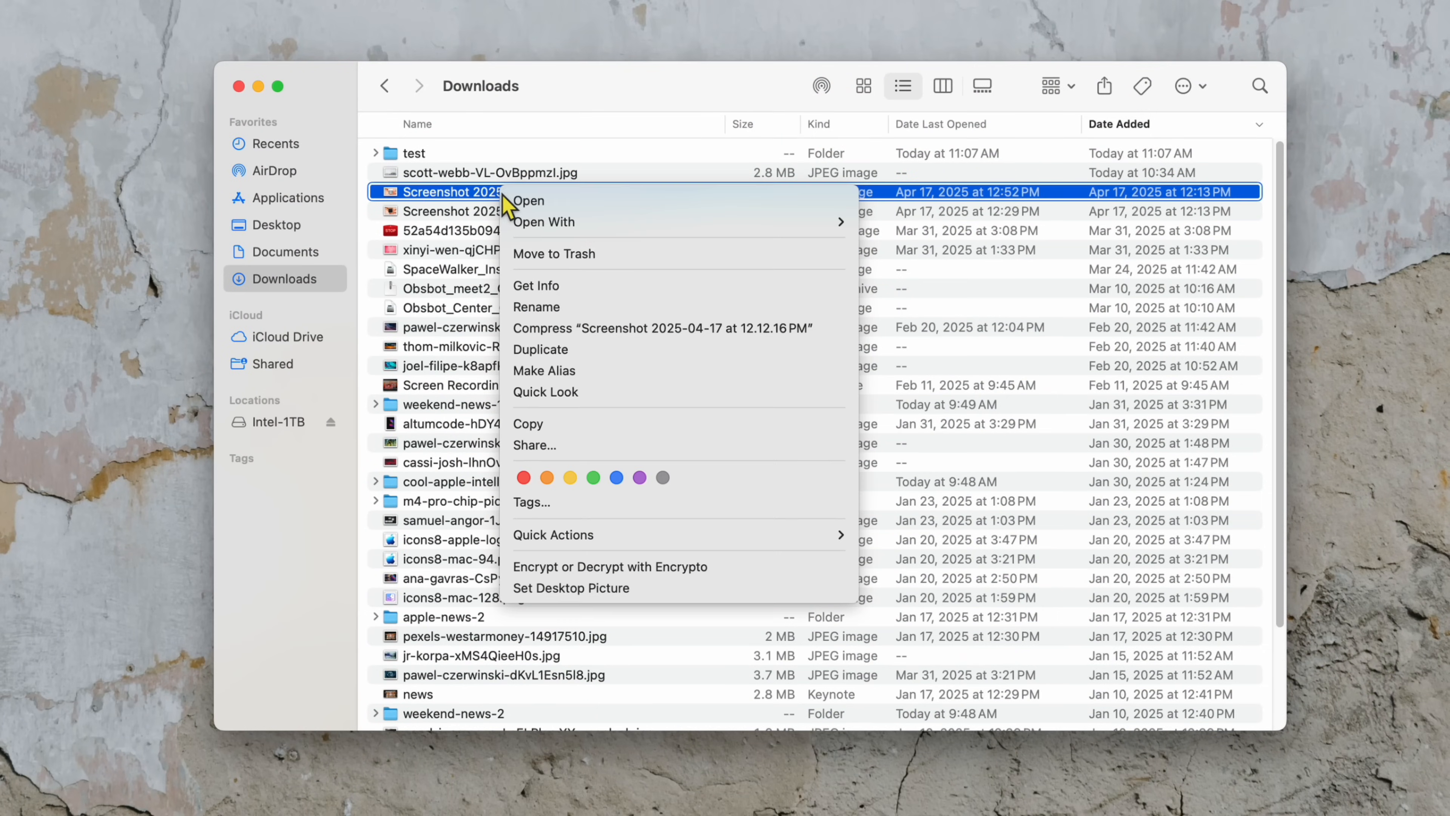
{"action": "left_click", "coordinate": [566, 290]}
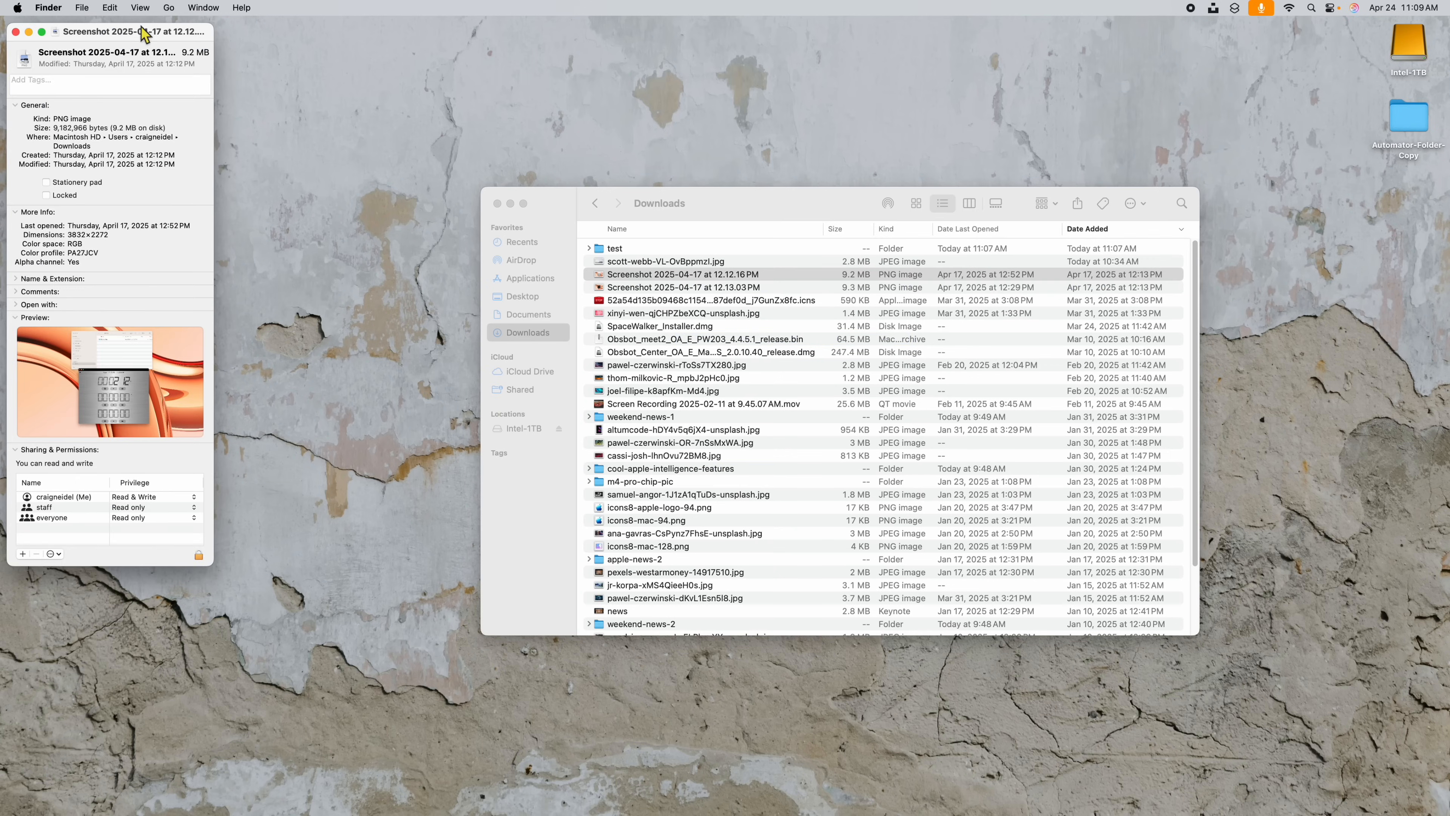
{"action": "left_click_drag", "start_coordinate": [144, 33], "coordinate": [394, 138]}
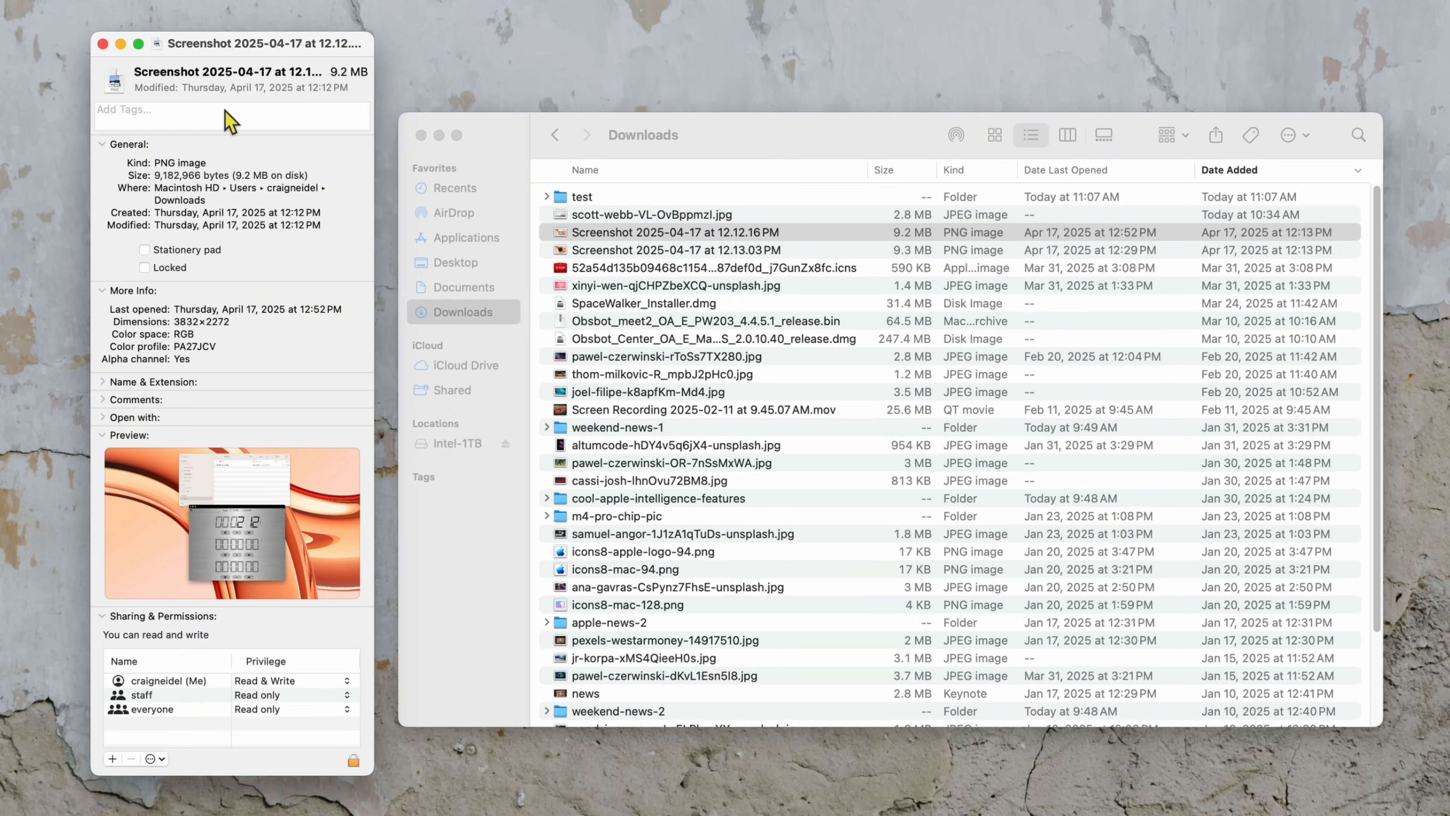
Close the current file info window and open separate ones for both 2025-04-17 screenshots and the .icns file below them in Downloads.
{"action": "left_click", "coordinate": [103, 45]}
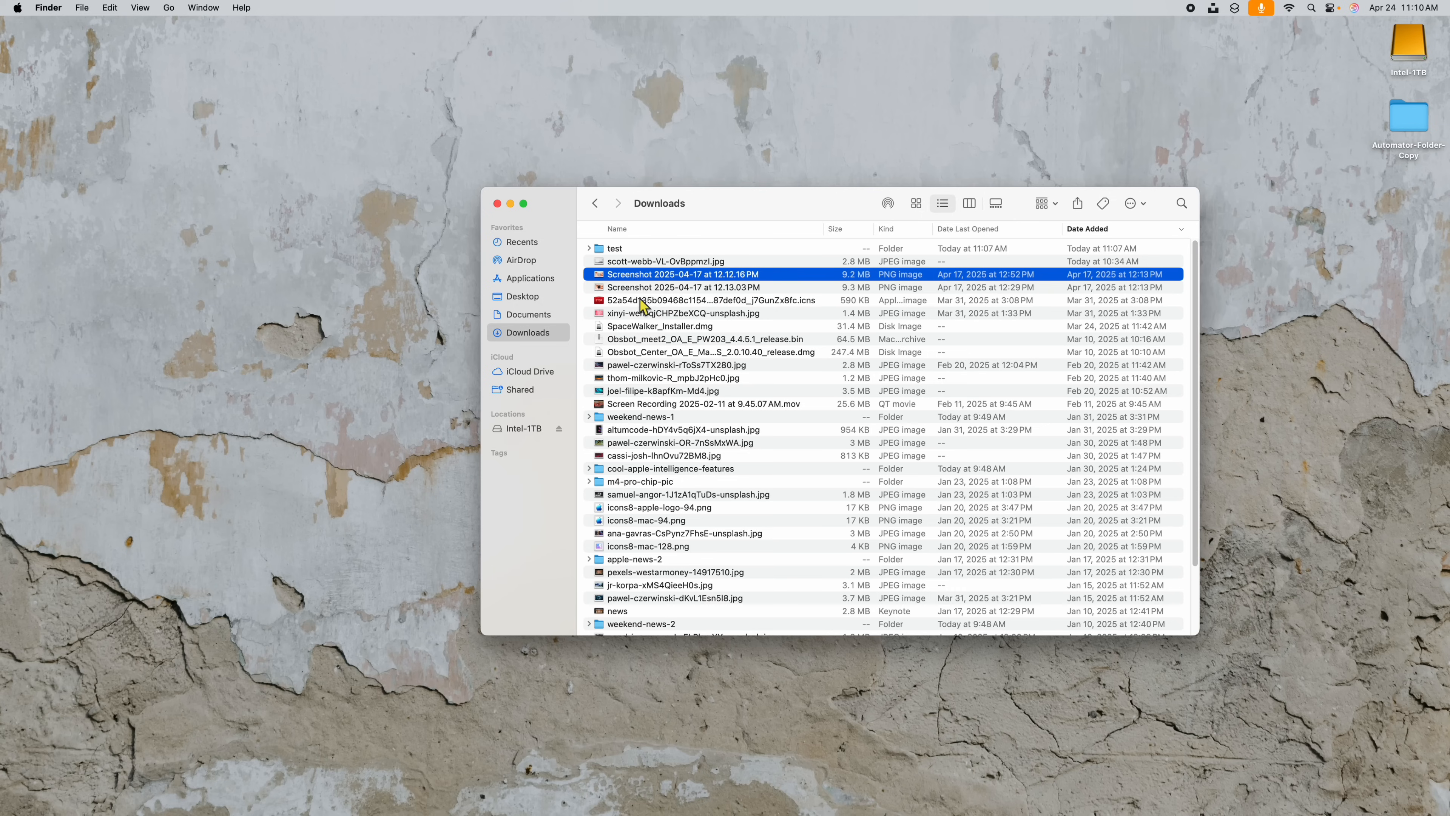
{"action": "left_click", "coordinate": [647, 303], "text": "shift"}
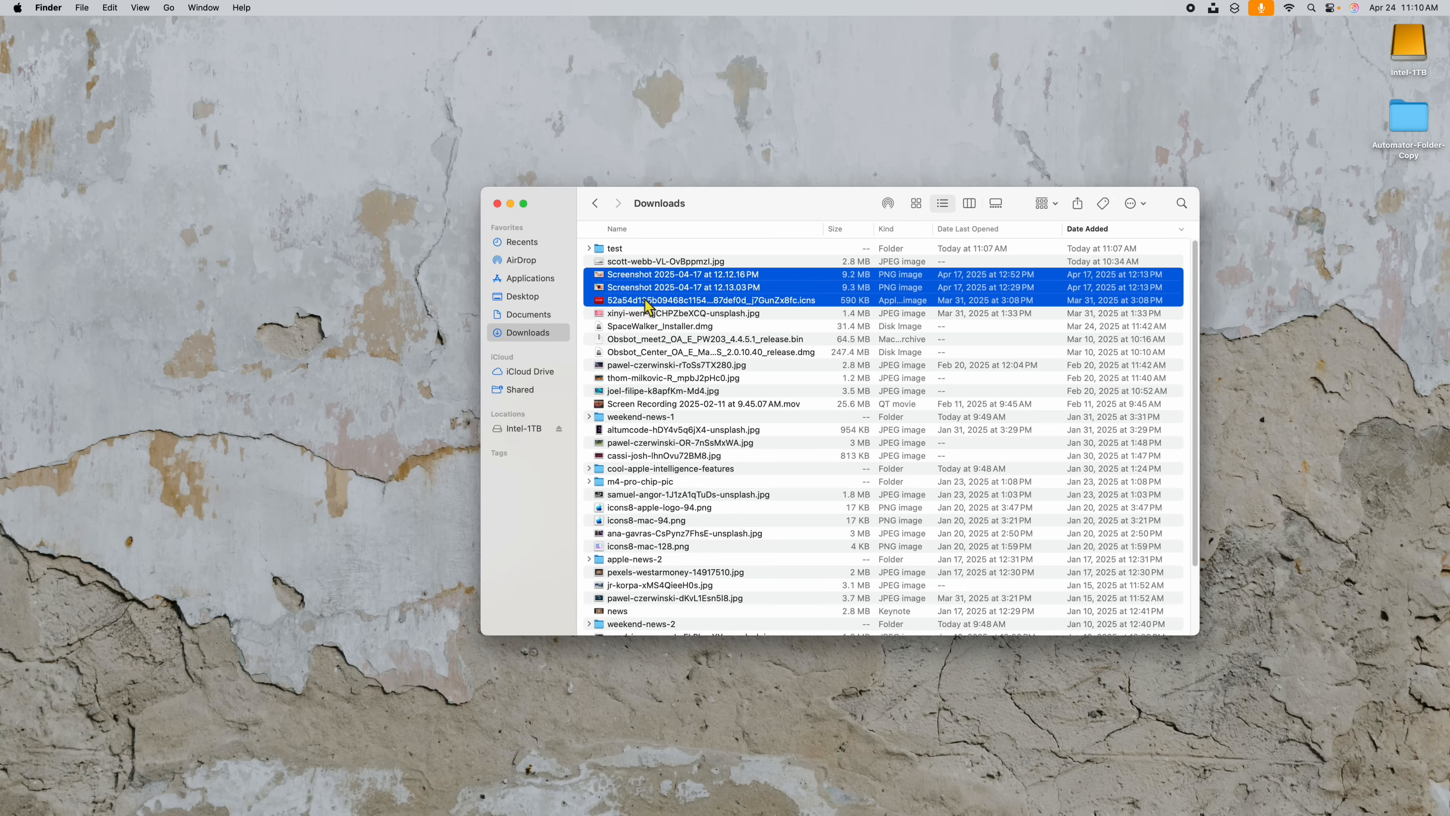
{"action": "right_click", "coordinate": [656, 286]}
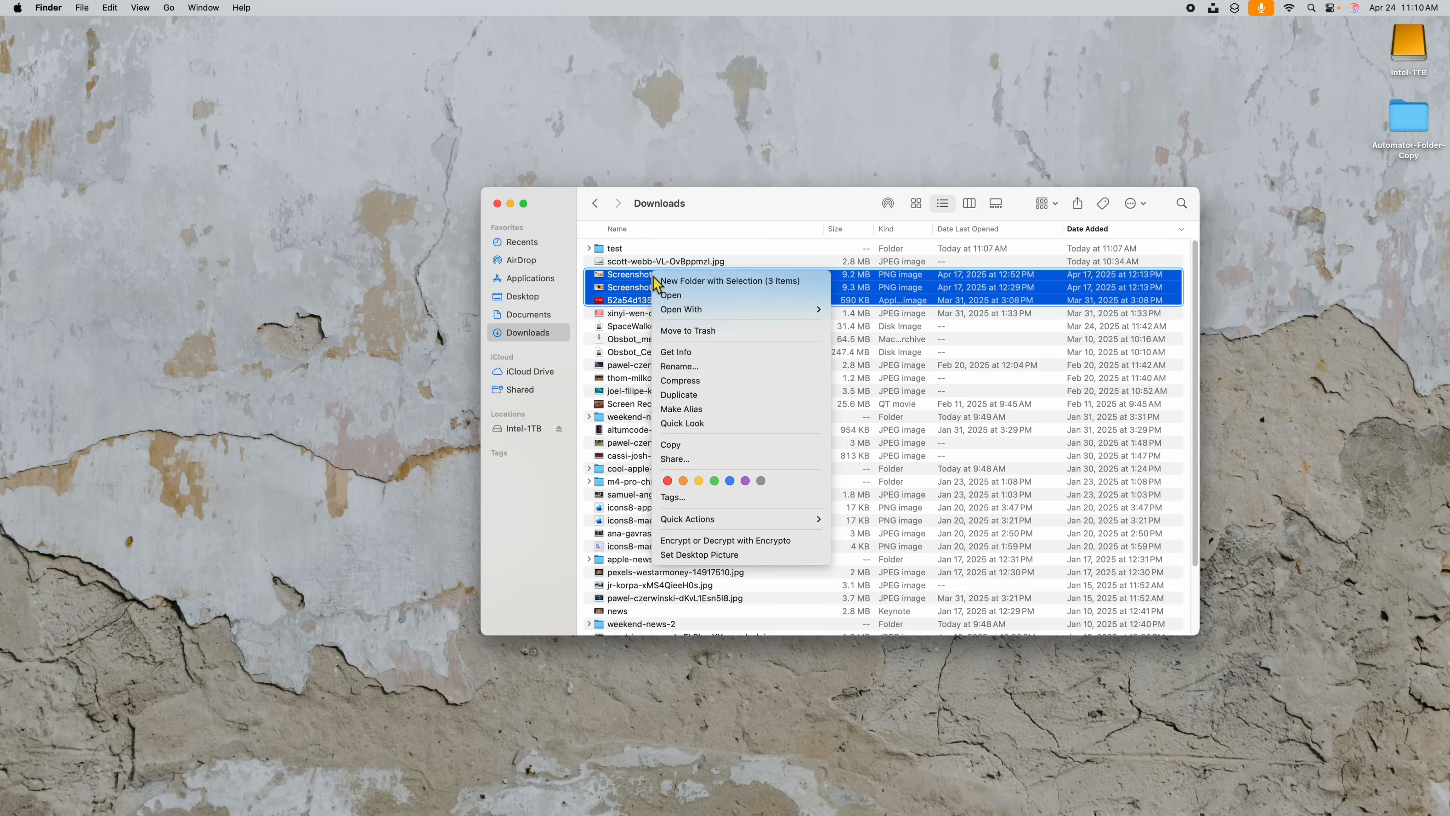
{"action": "left_click", "coordinate": [676, 352]}
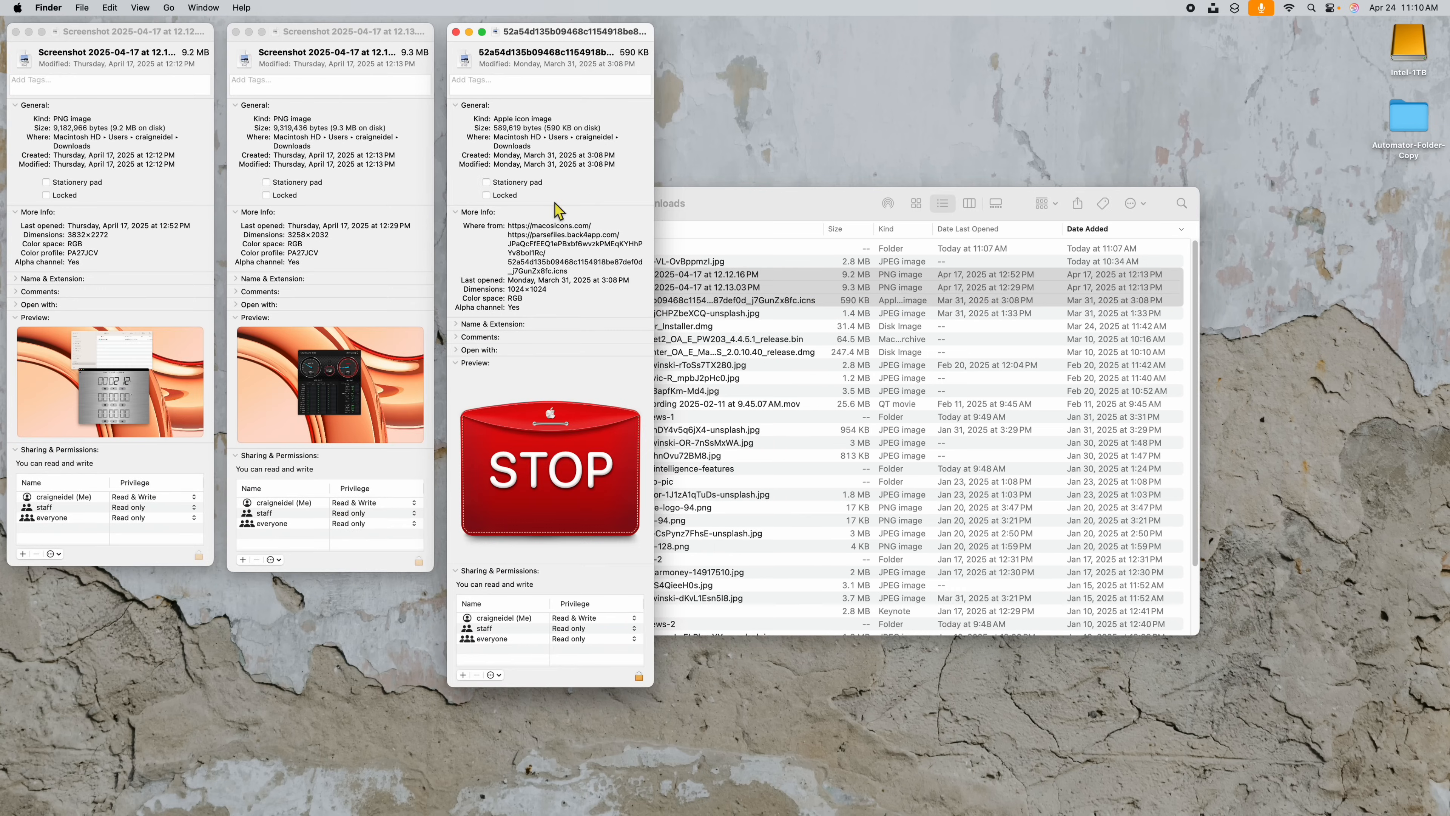
Close the info windows of the two screenshots and the .icns file.
{"action": "left_click", "coordinate": [16, 32]}
{"action": "left_click", "coordinate": [235, 33]}
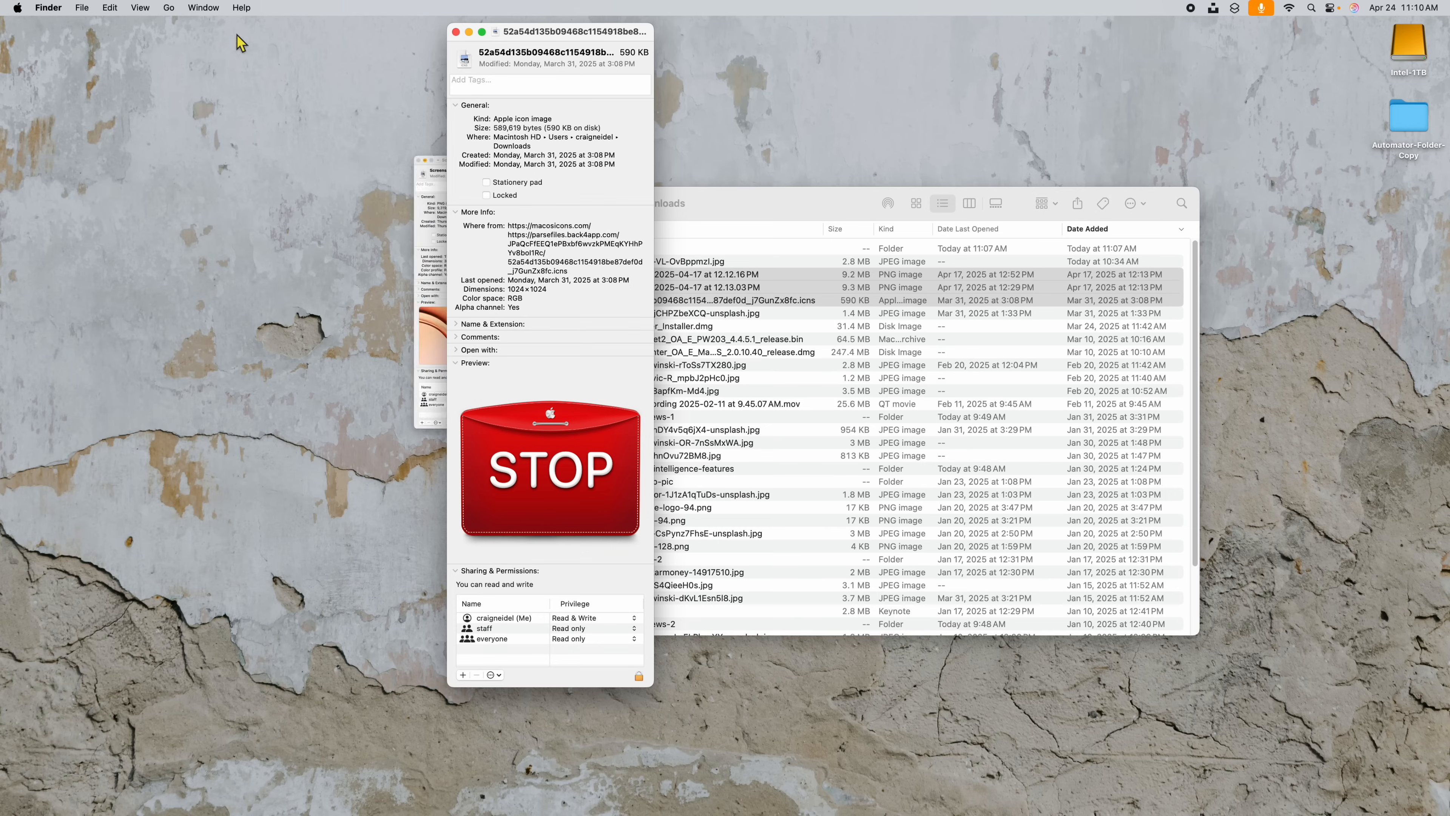
{"action": "left_click", "coordinate": [456, 33]}
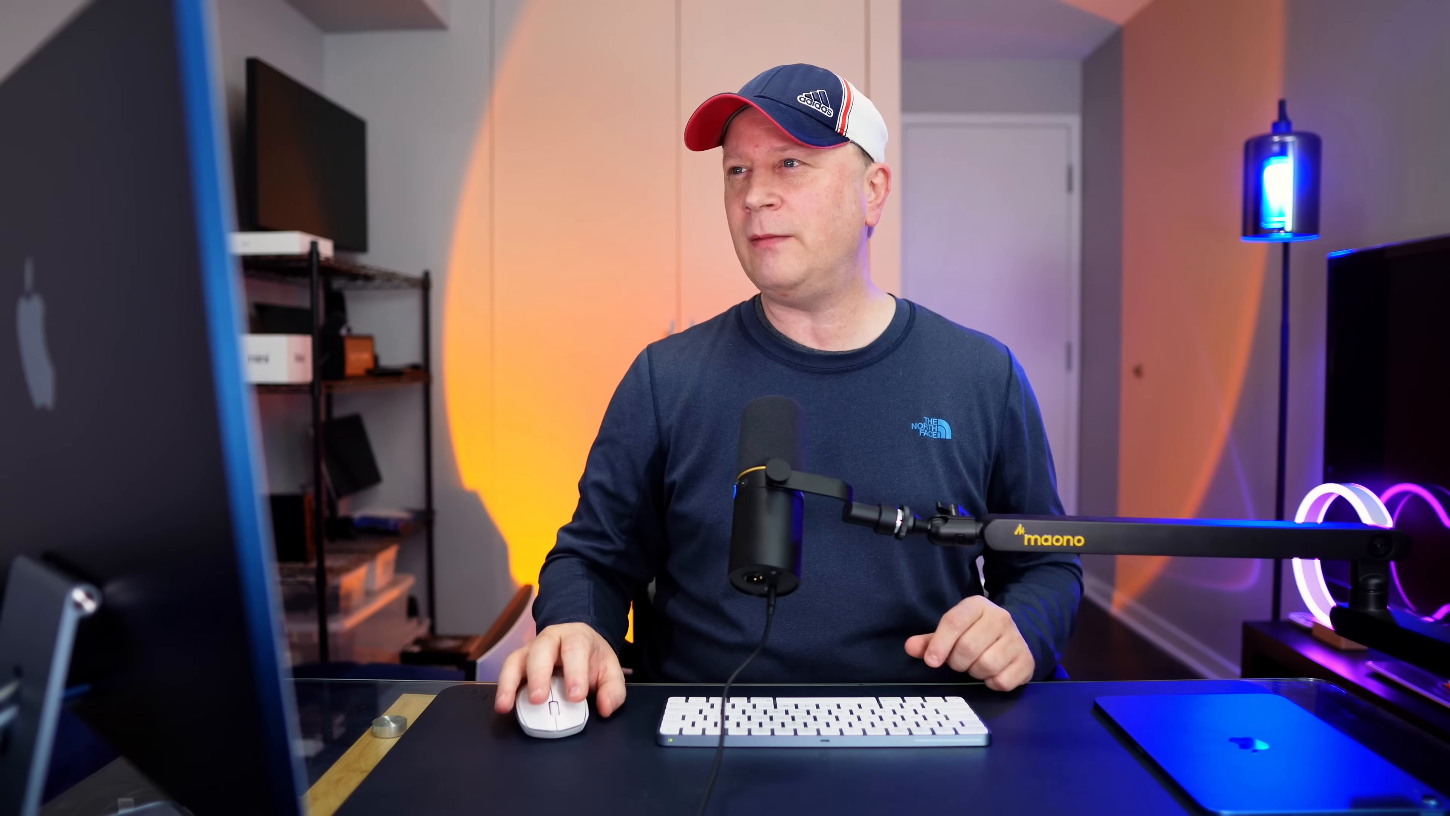
Show the Inspector for Screenshot 2025-04-17 at 12.12.16 PM and place its window beside the Downloads window.
{"action": "left_click", "coordinate": [457, 215]}
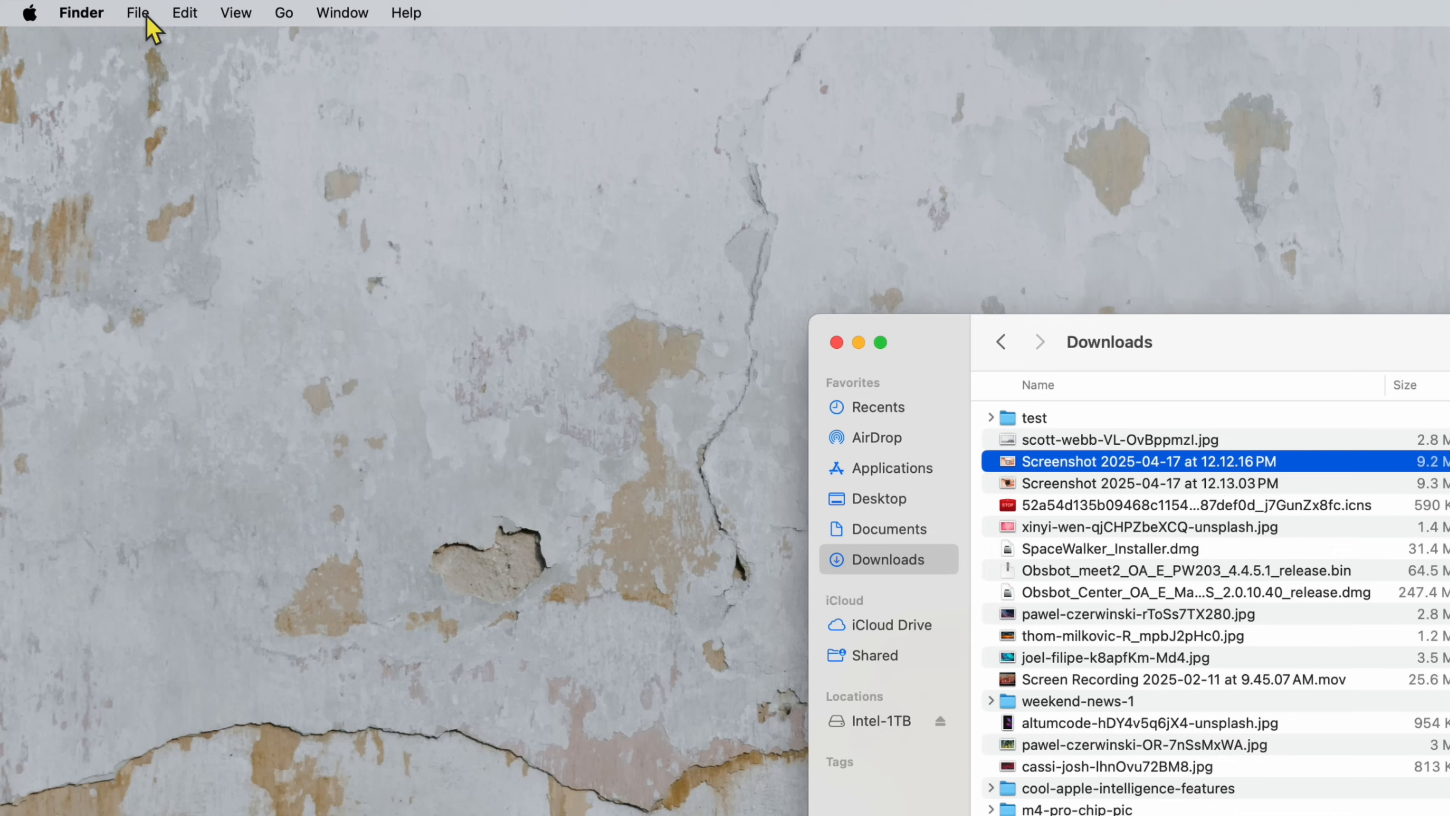
{"action": "left_click", "coordinate": [87, 10]}
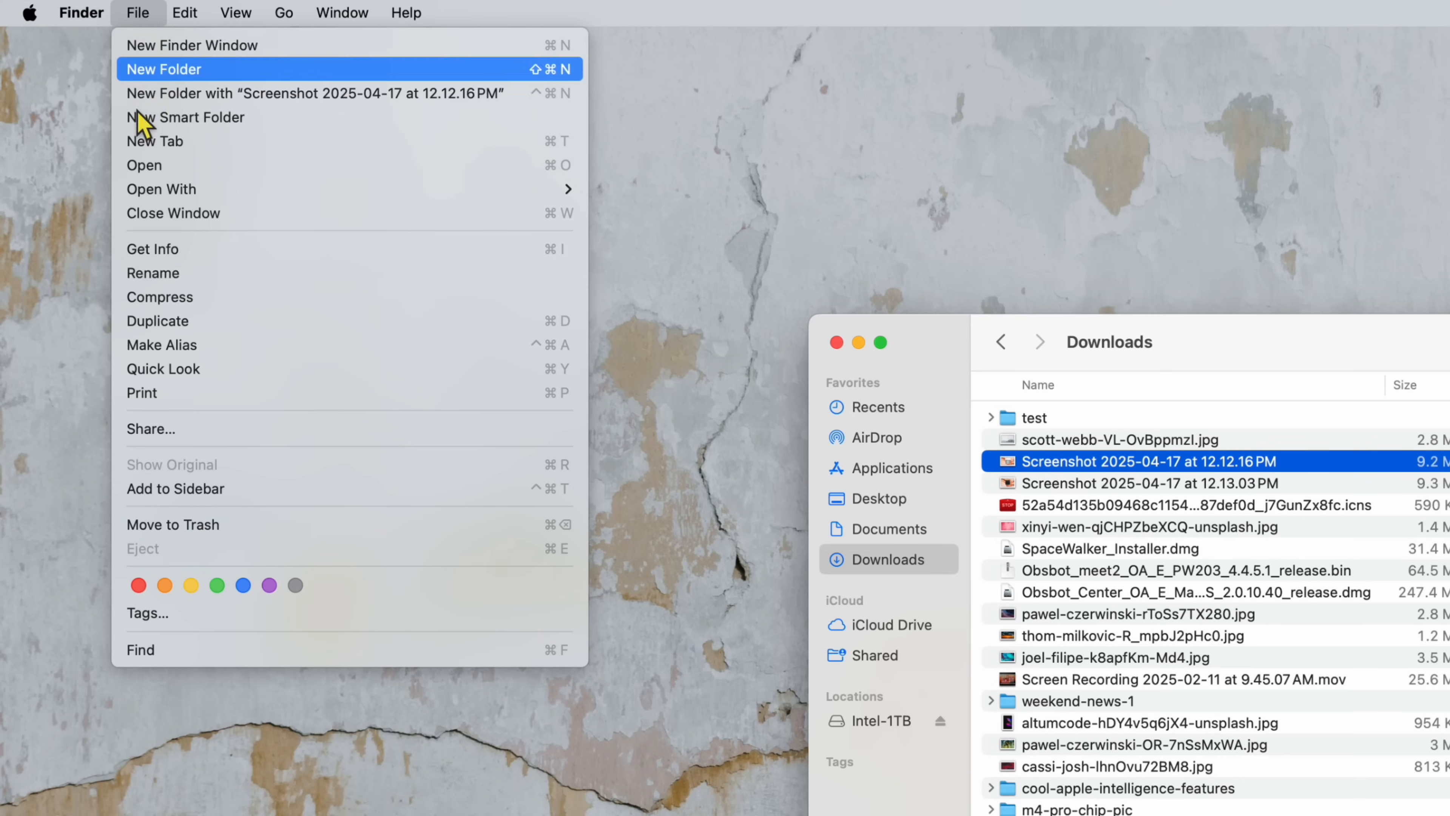
{"action": "mouse_move", "coordinate": [102, 22]}
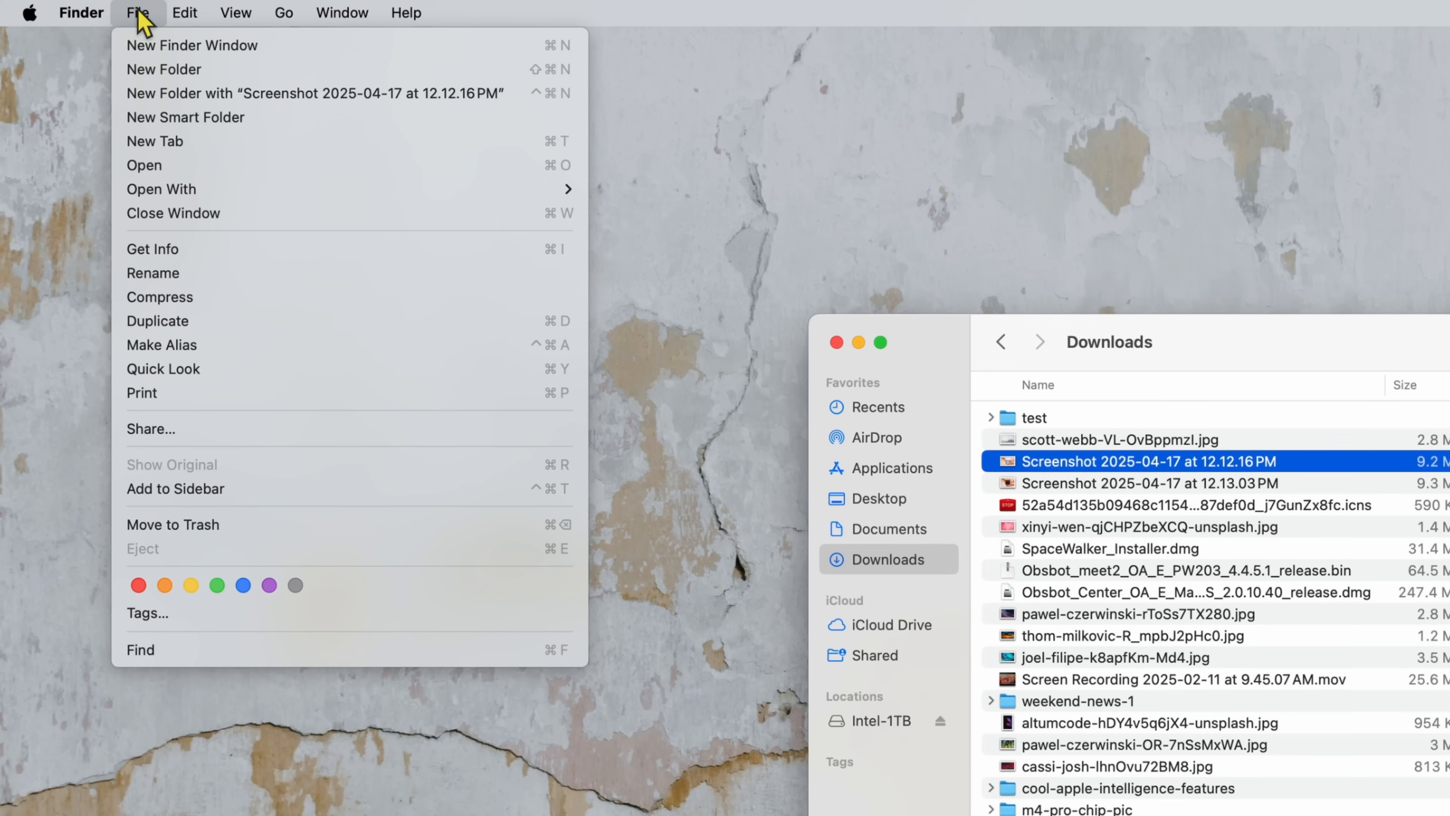
{"action": "key", "text": "alt"}
{"action": "key", "text": "alt"}
{"action": "key", "text": "alt"}
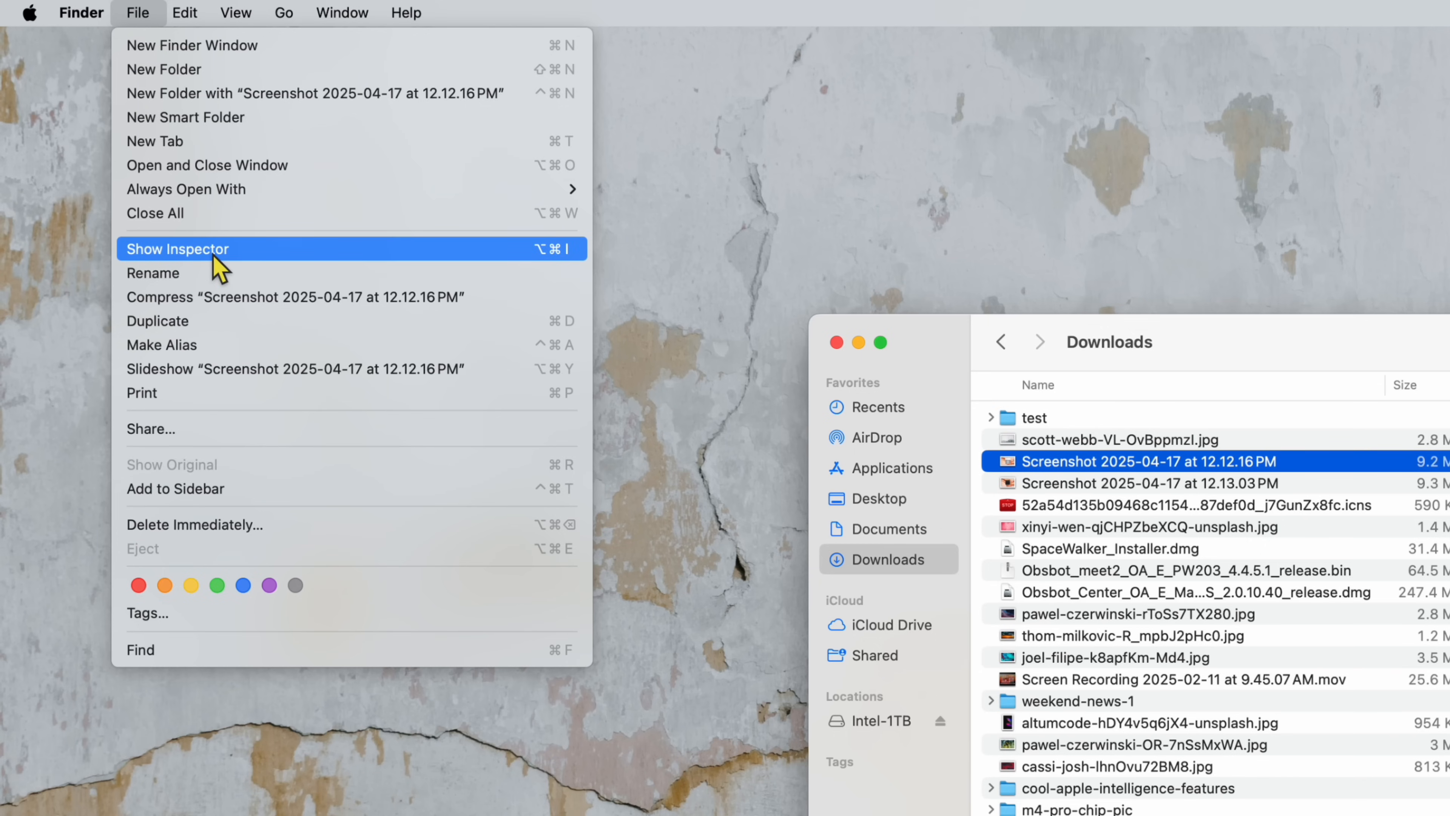
{"action": "key", "text": "alt"}
{"action": "key", "text": "alt"}
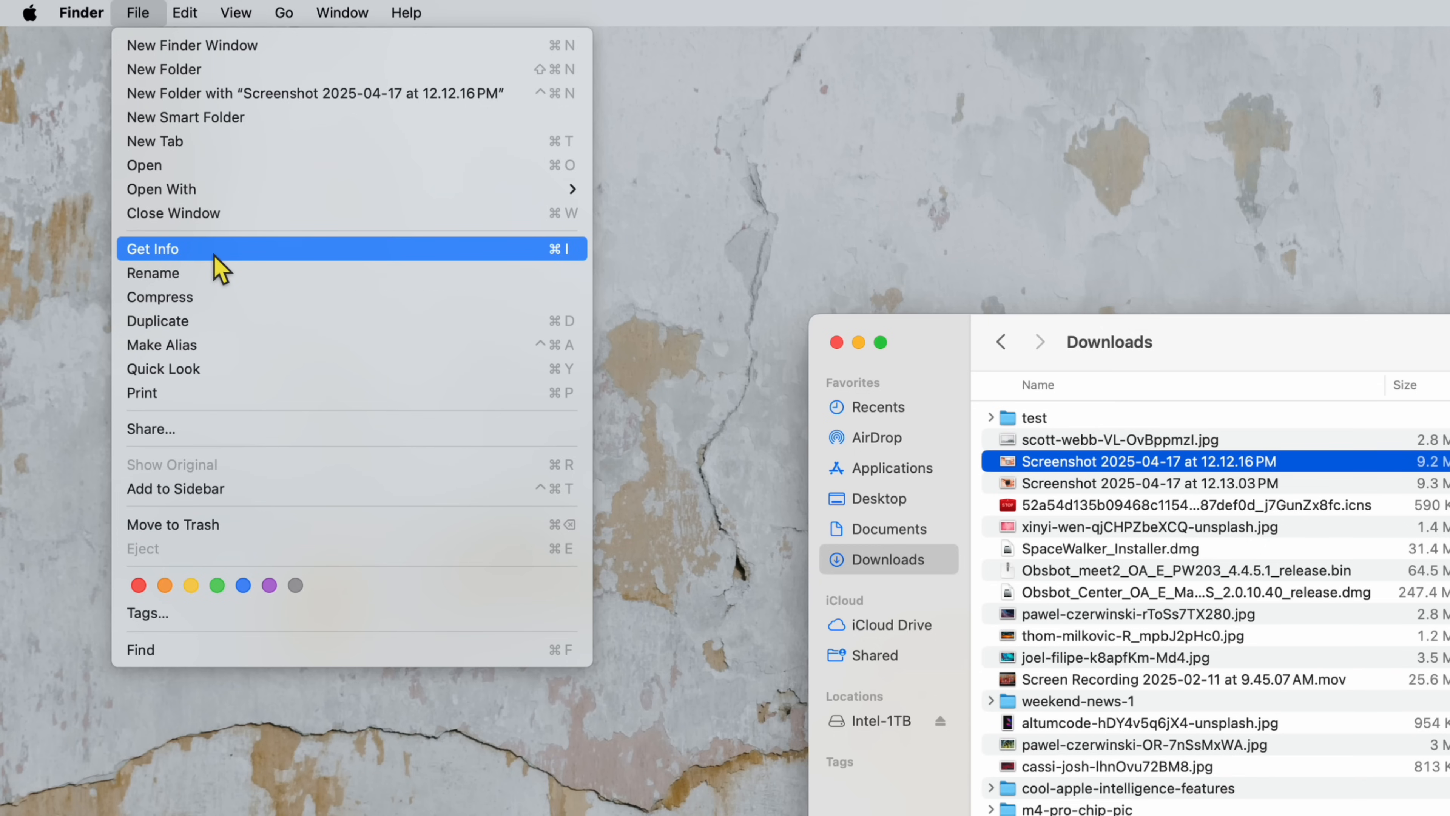
{"action": "key", "text": "alt"}
{"action": "left_click", "coordinate": [215, 254], "text": "alt"}
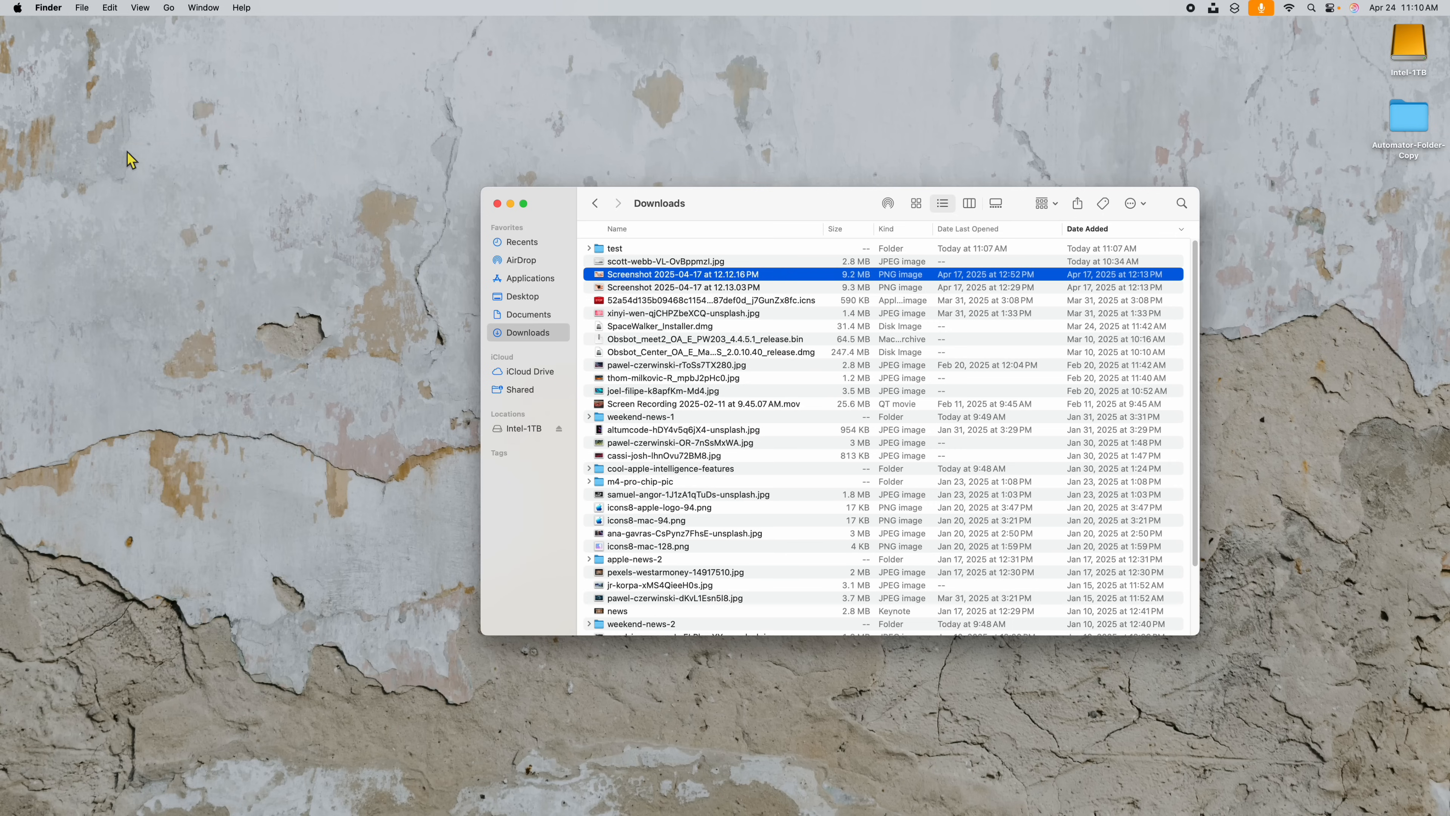
{"action": "left_click_drag", "start_coordinate": [189, 151], "coordinate": [358, 146]}
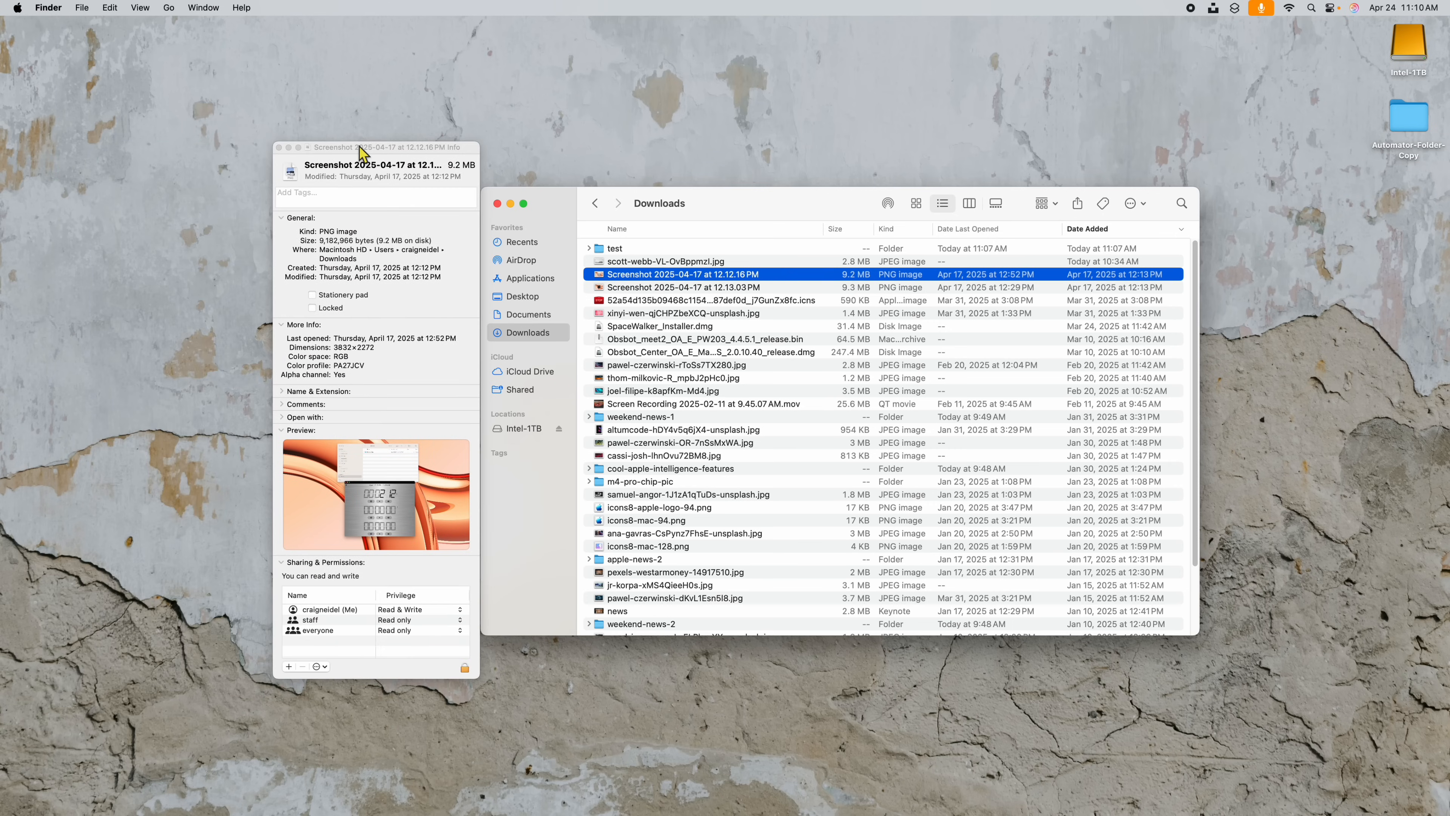
Examine the details of various Downloads files and the cool-apple-intelligence-features folder one after another in the Inspector, and close it.
{"action": "left_click", "coordinate": [674, 289]}
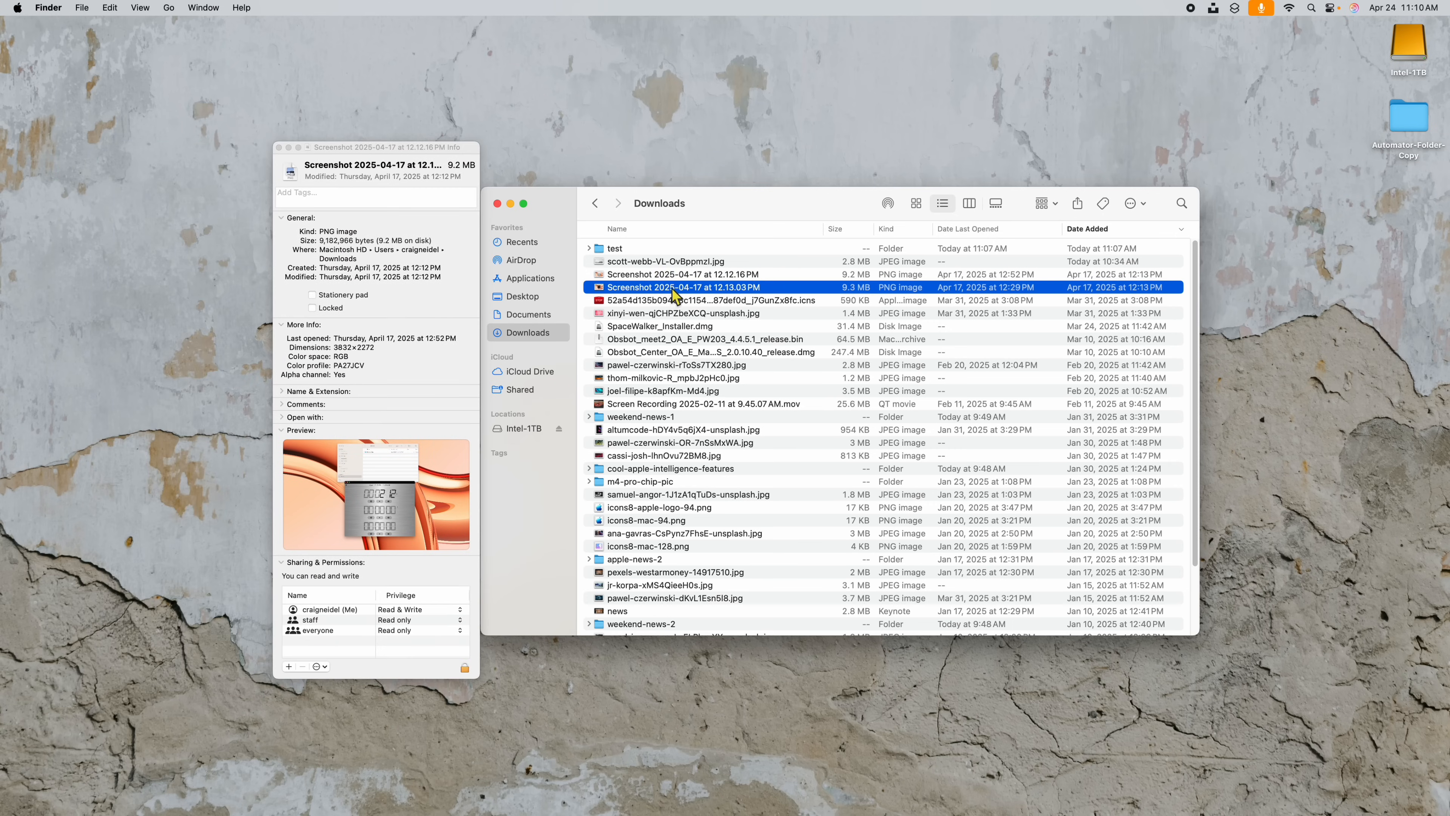
{"action": "left_click", "coordinate": [666, 302]}
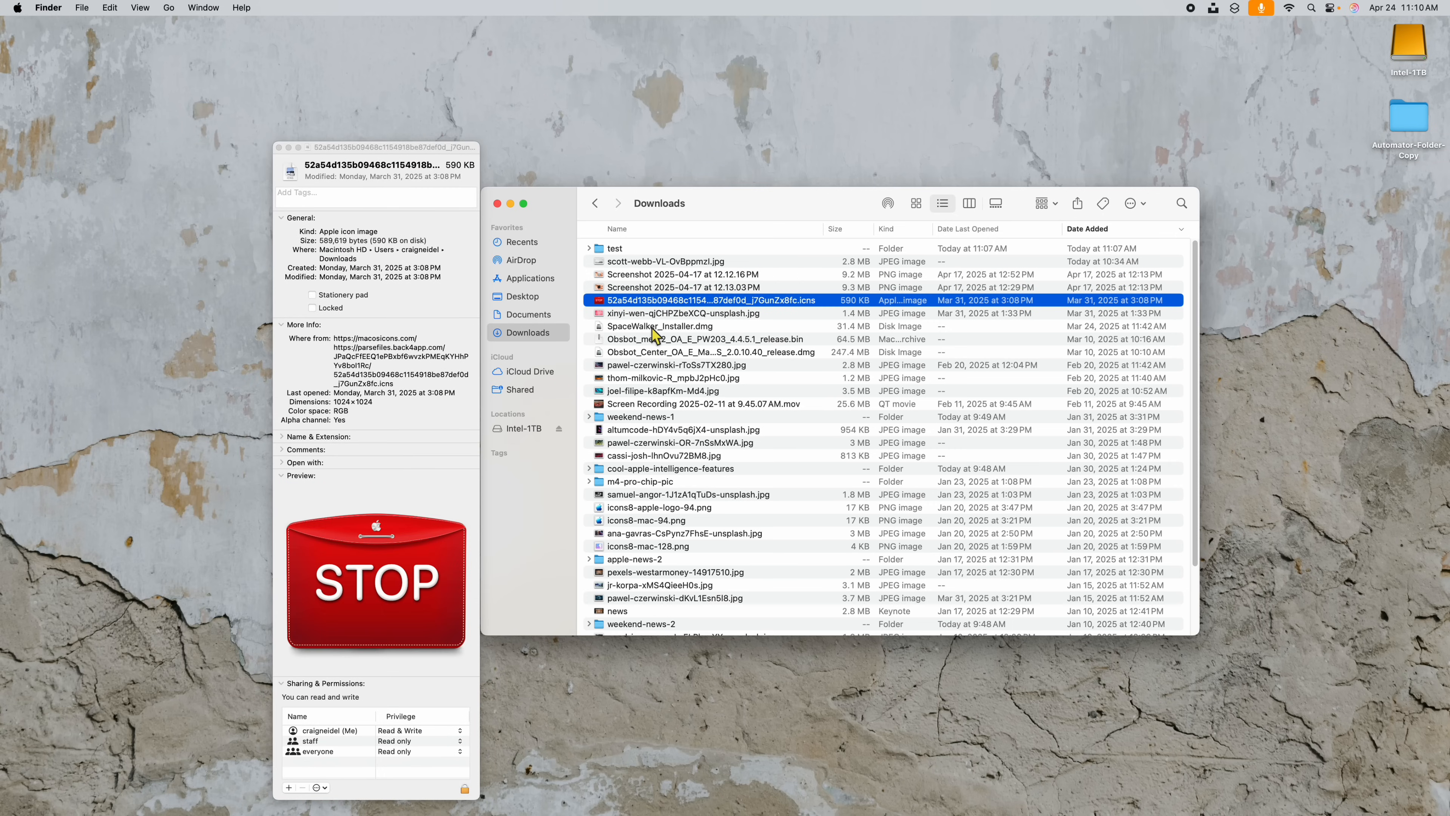
{"action": "left_click", "coordinate": [645, 366]}
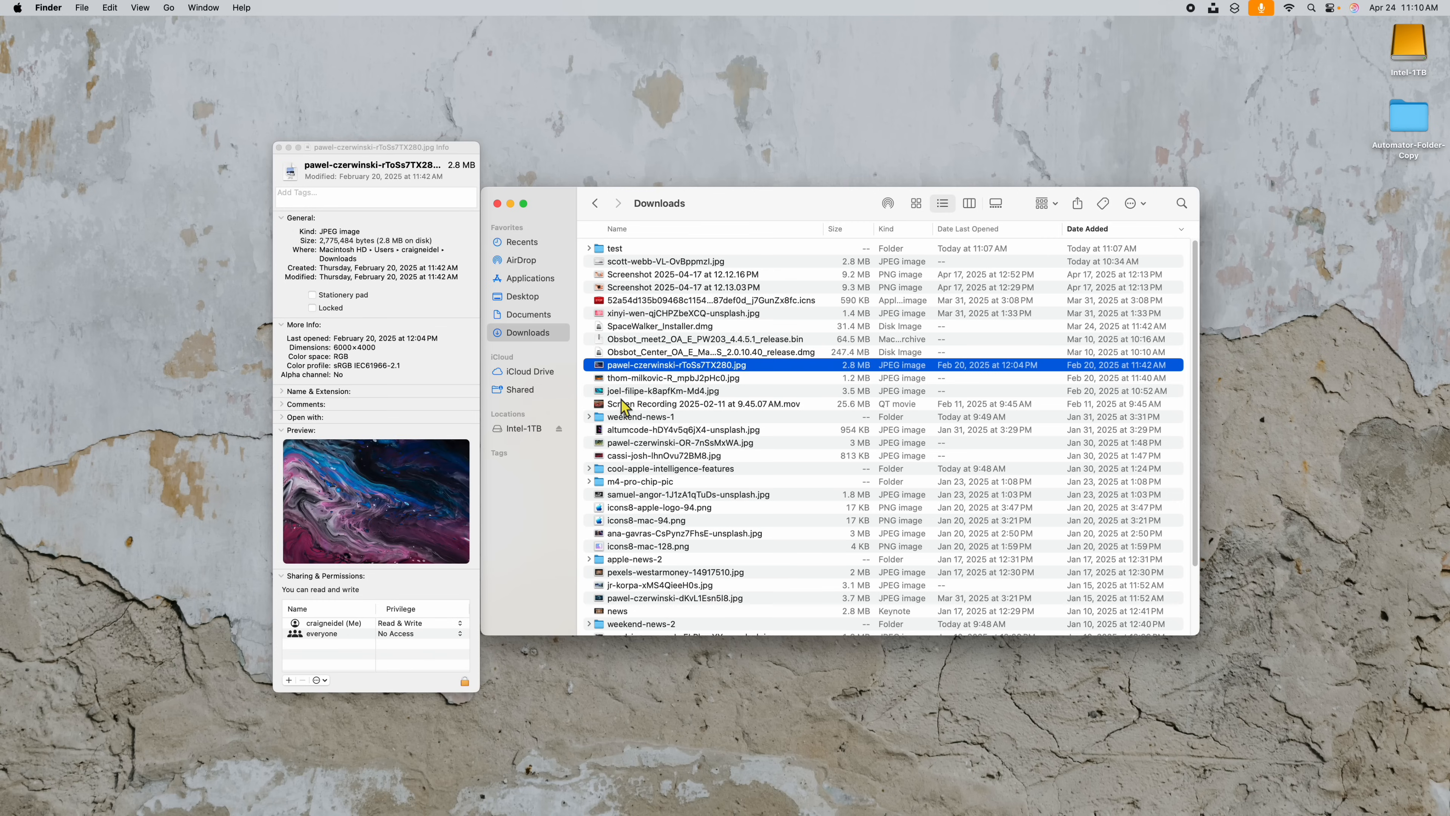
{"action": "left_click", "coordinate": [638, 379]}
{"action": "left_click", "coordinate": [637, 391]}
{"action": "left_click", "coordinate": [636, 443]}
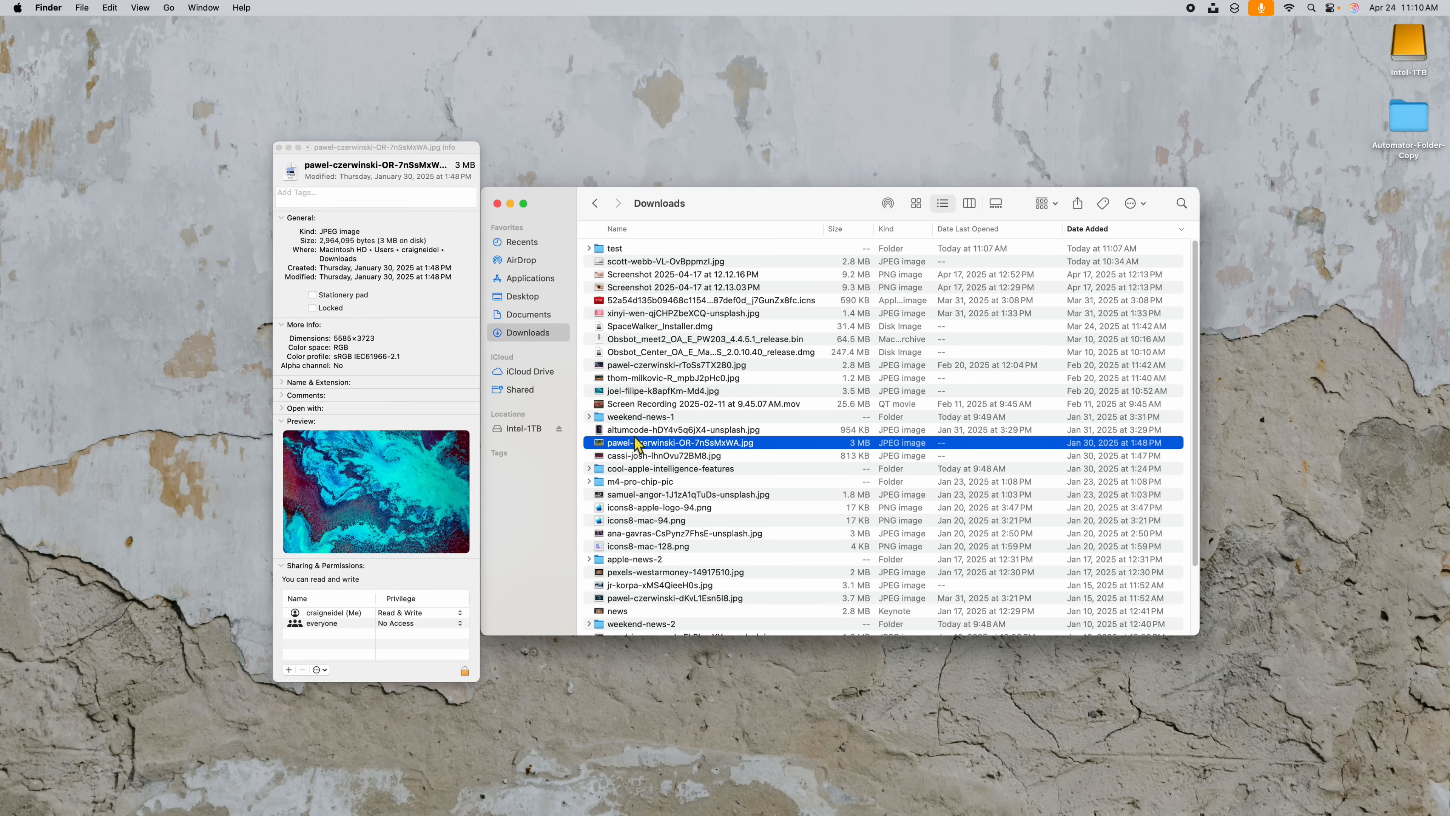
{"action": "left_click", "coordinate": [636, 432]}
{"action": "left_click", "coordinate": [628, 469]}
{"action": "left_click", "coordinate": [628, 494]}
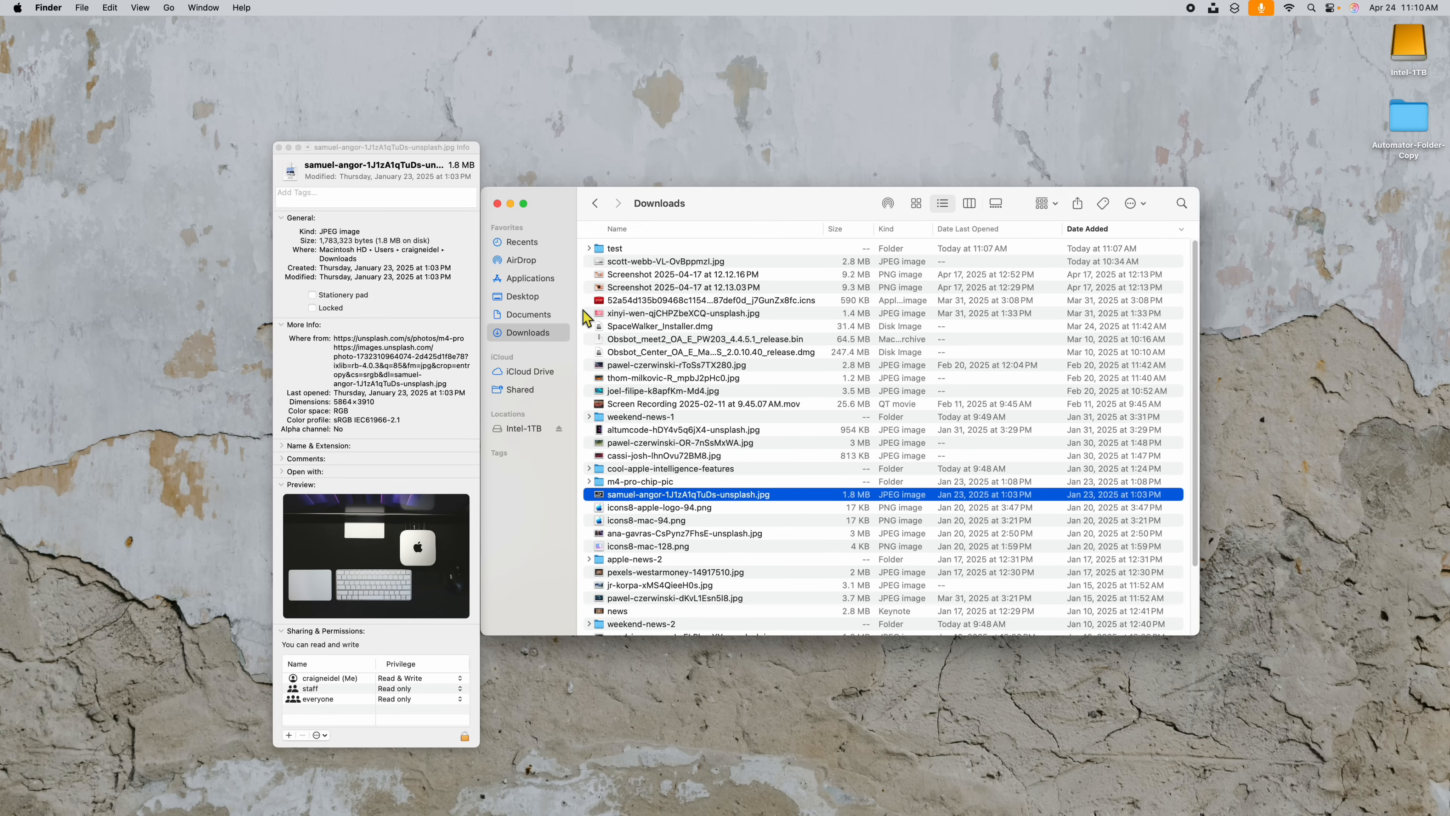
{"action": "left_click", "coordinate": [280, 148]}
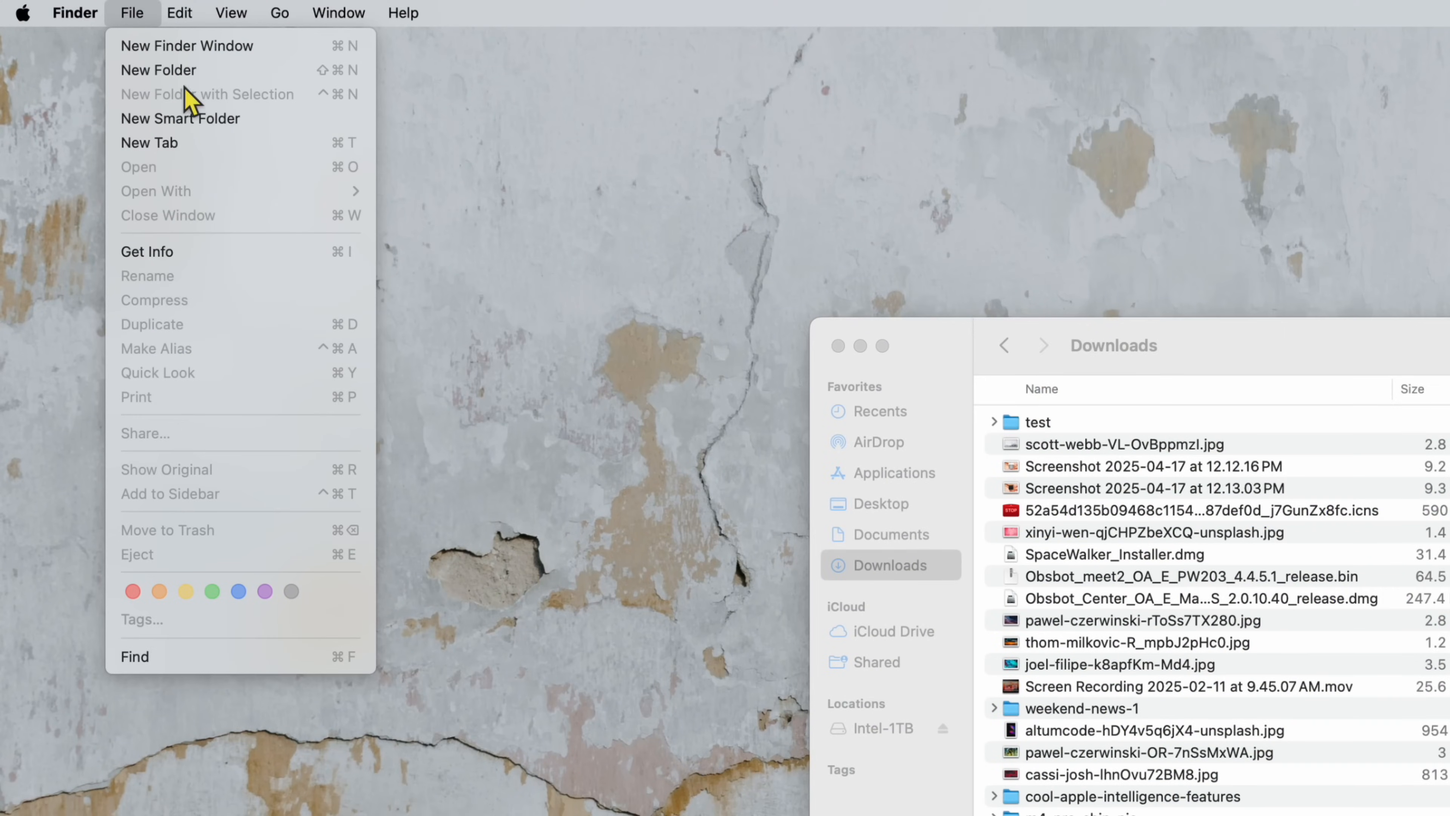
Show the info for Screenshot 2025-04-17 at 12.12.16 PM again and move its window next to the Downloads window.
{"action": "key", "text": "alt"}
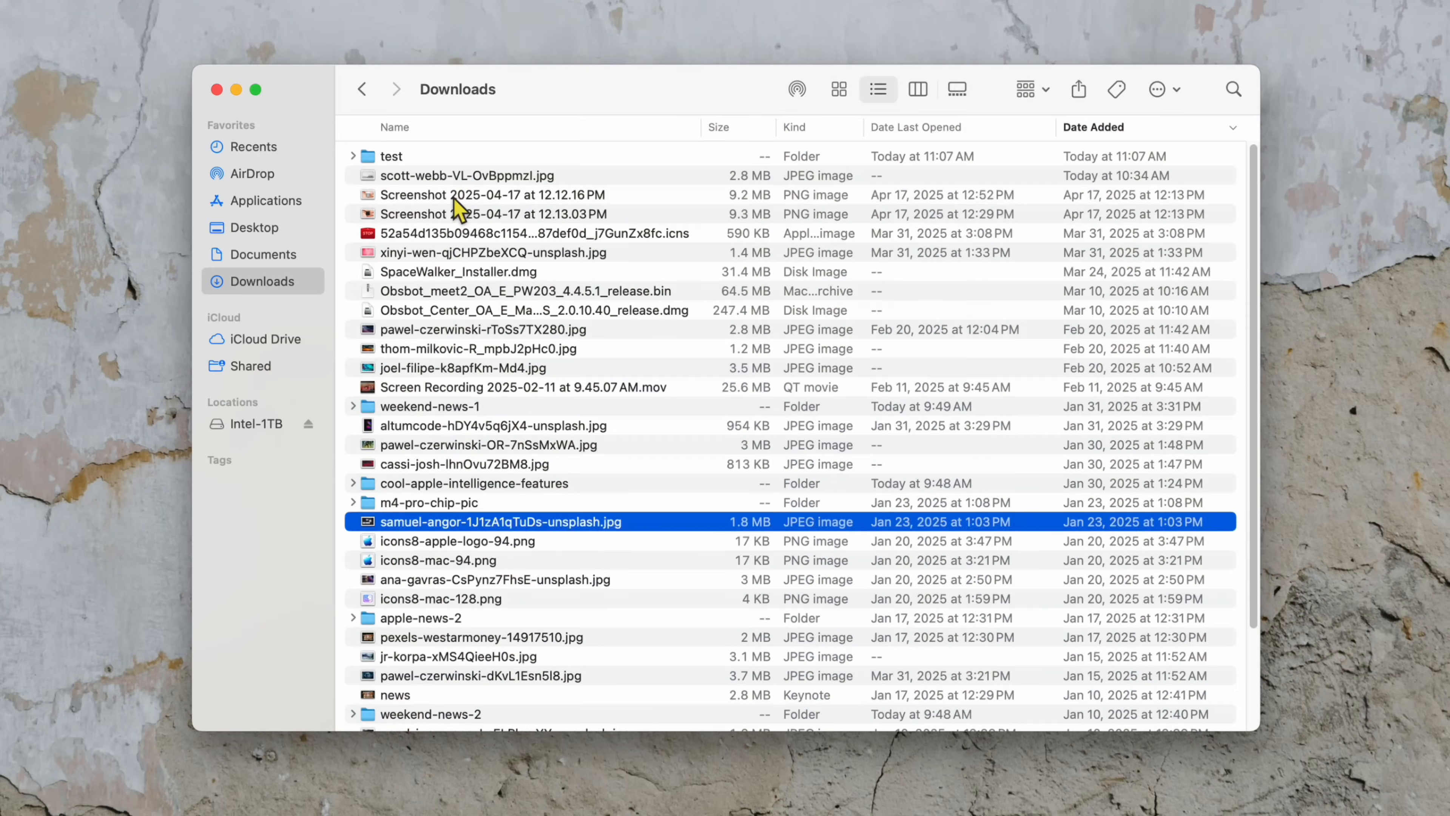
{"action": "left_click", "coordinate": [455, 197]}
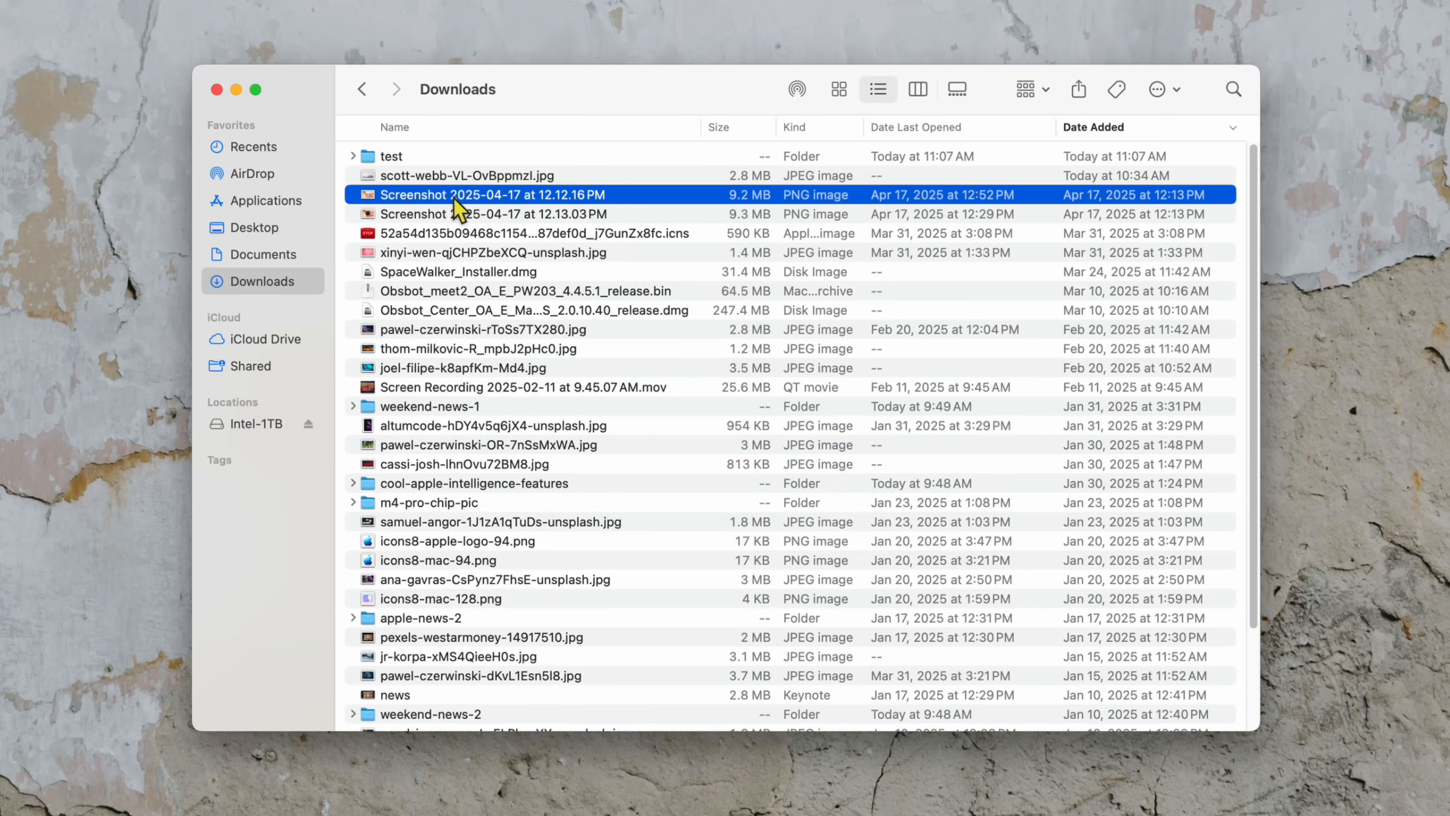
{"action": "right_click", "coordinate": [455, 197]}
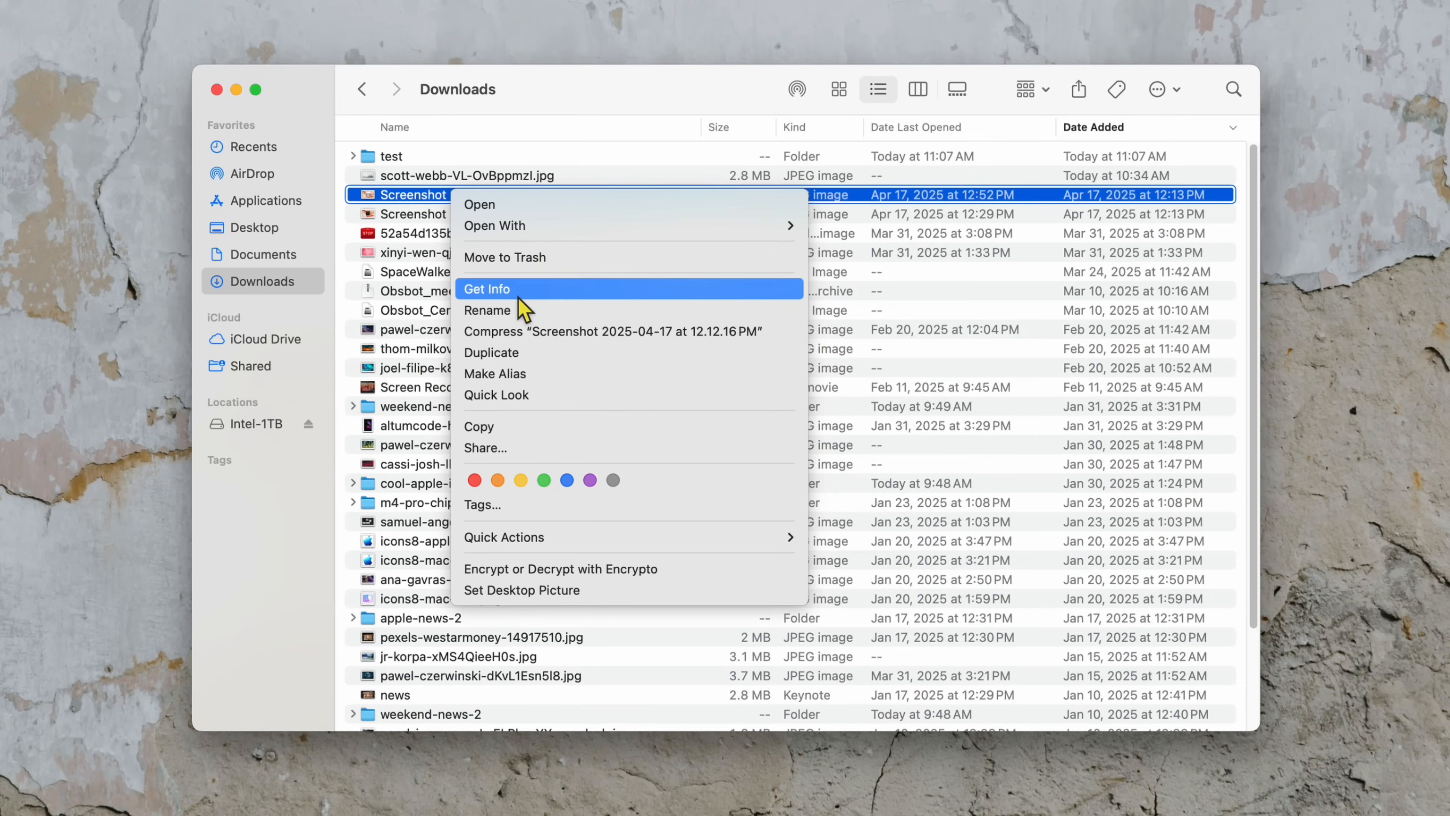
{"action": "left_click", "coordinate": [605, 288]}
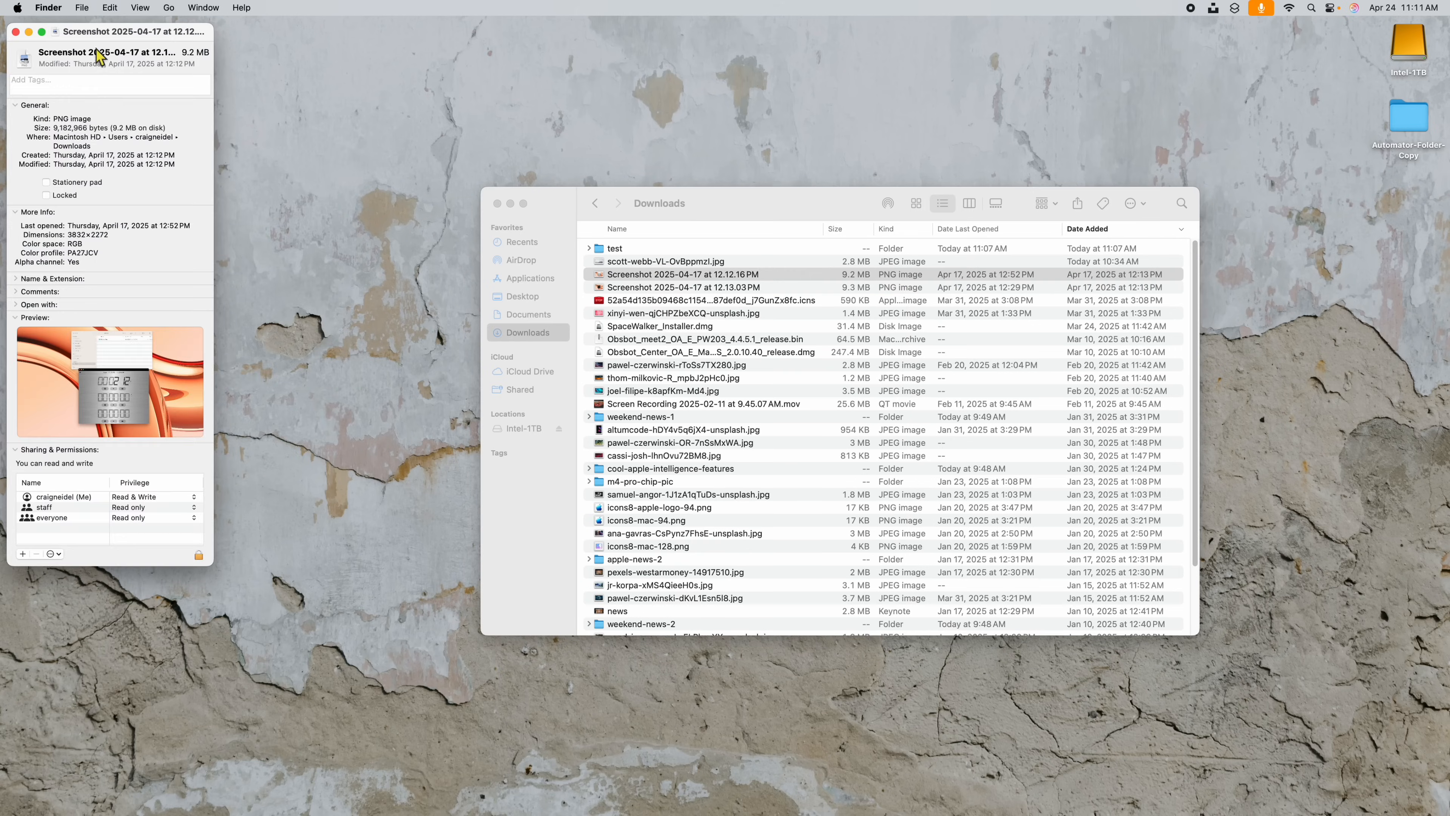
{"action": "left_click_drag", "start_coordinate": [97, 54], "coordinate": [357, 140]}
{"action": "left_click_drag", "start_coordinate": [357, 140], "coordinate": [363, 140]}
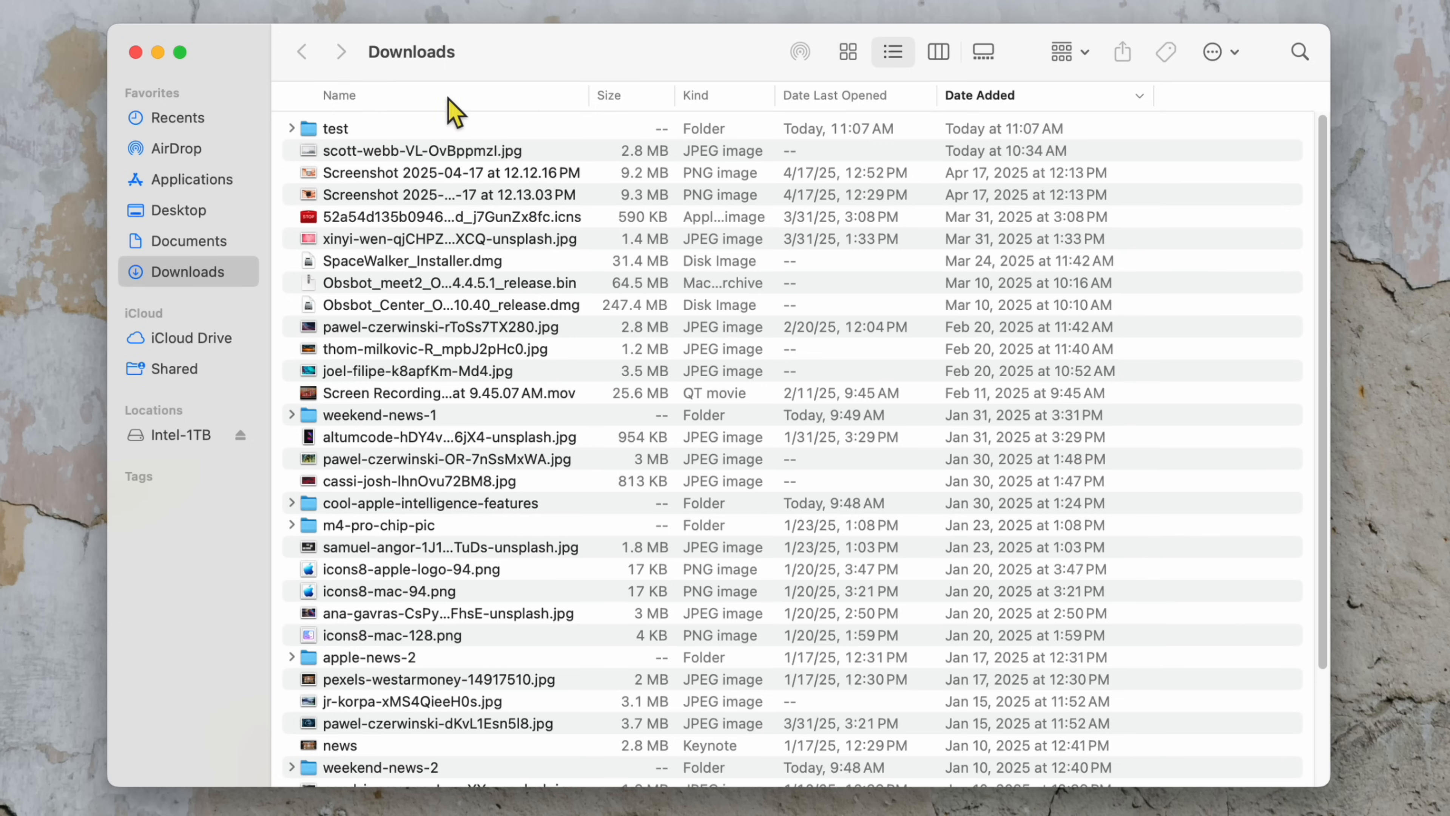
Fit the widths of the Name, Kind and Date Last Opened columns in Downloads to their contents.
{"action": "double_click", "coordinate": [597, 104]}
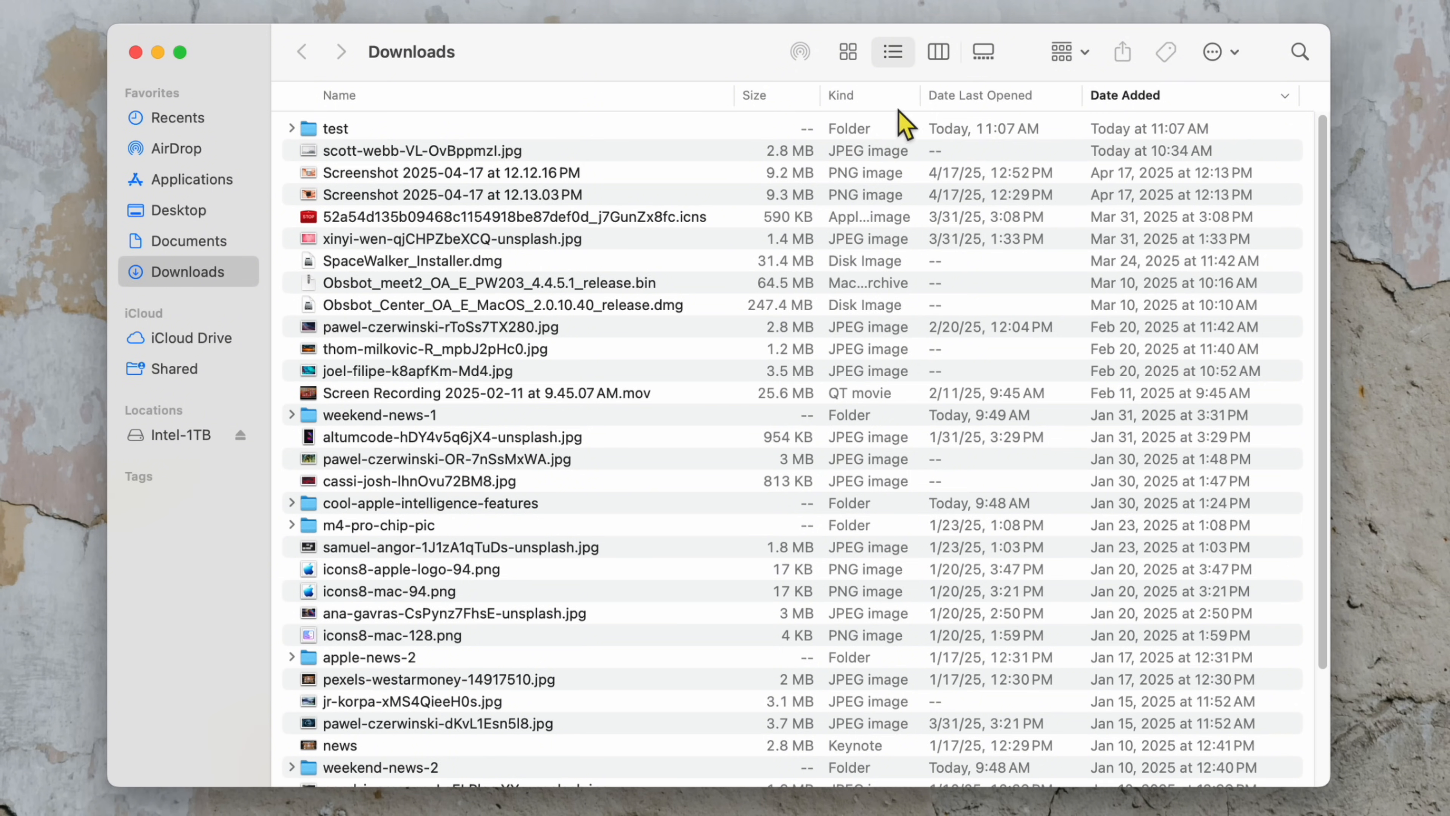
{"action": "double_click", "coordinate": [927, 108]}
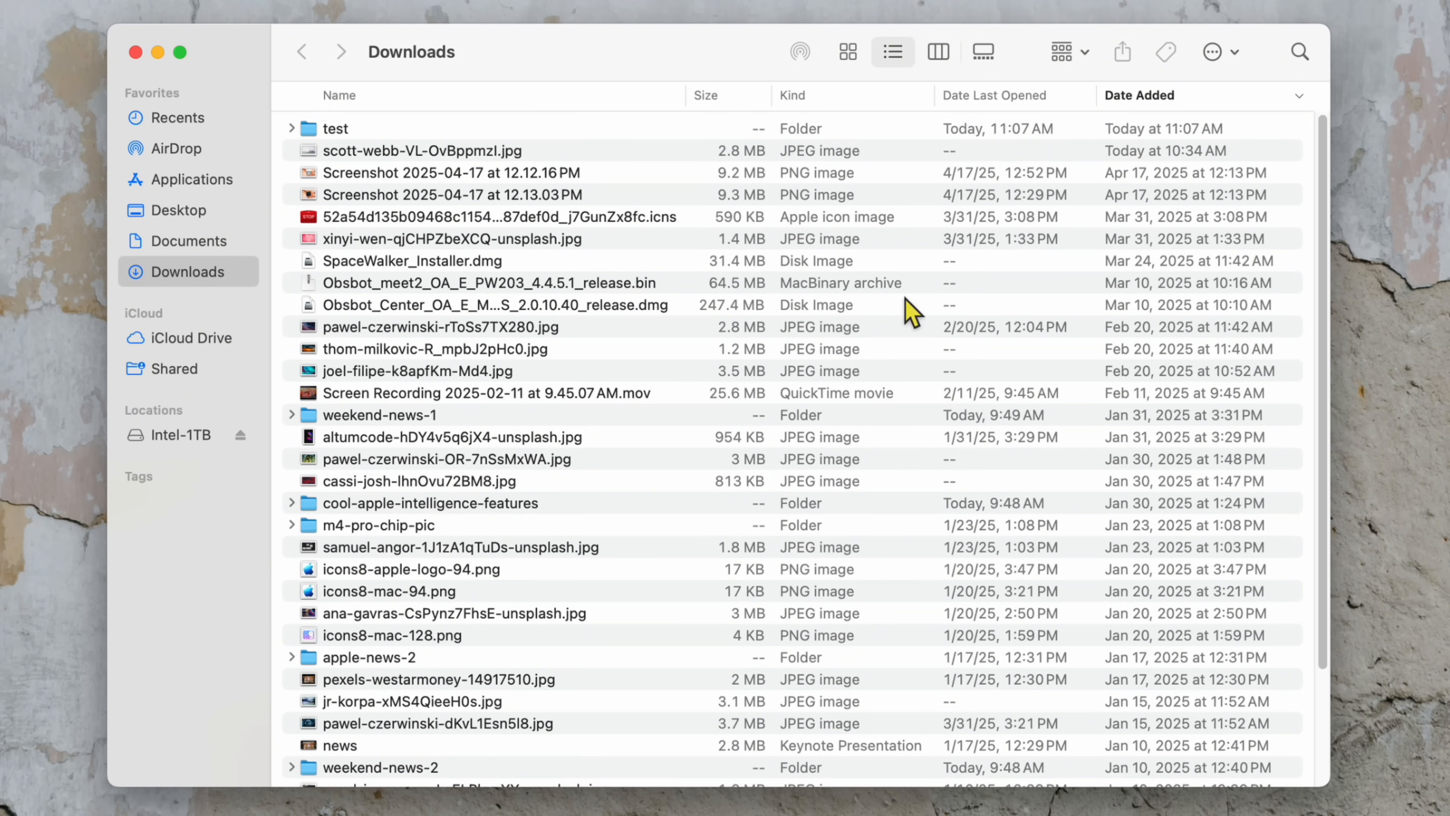
{"action": "double_click", "coordinate": [1099, 96]}
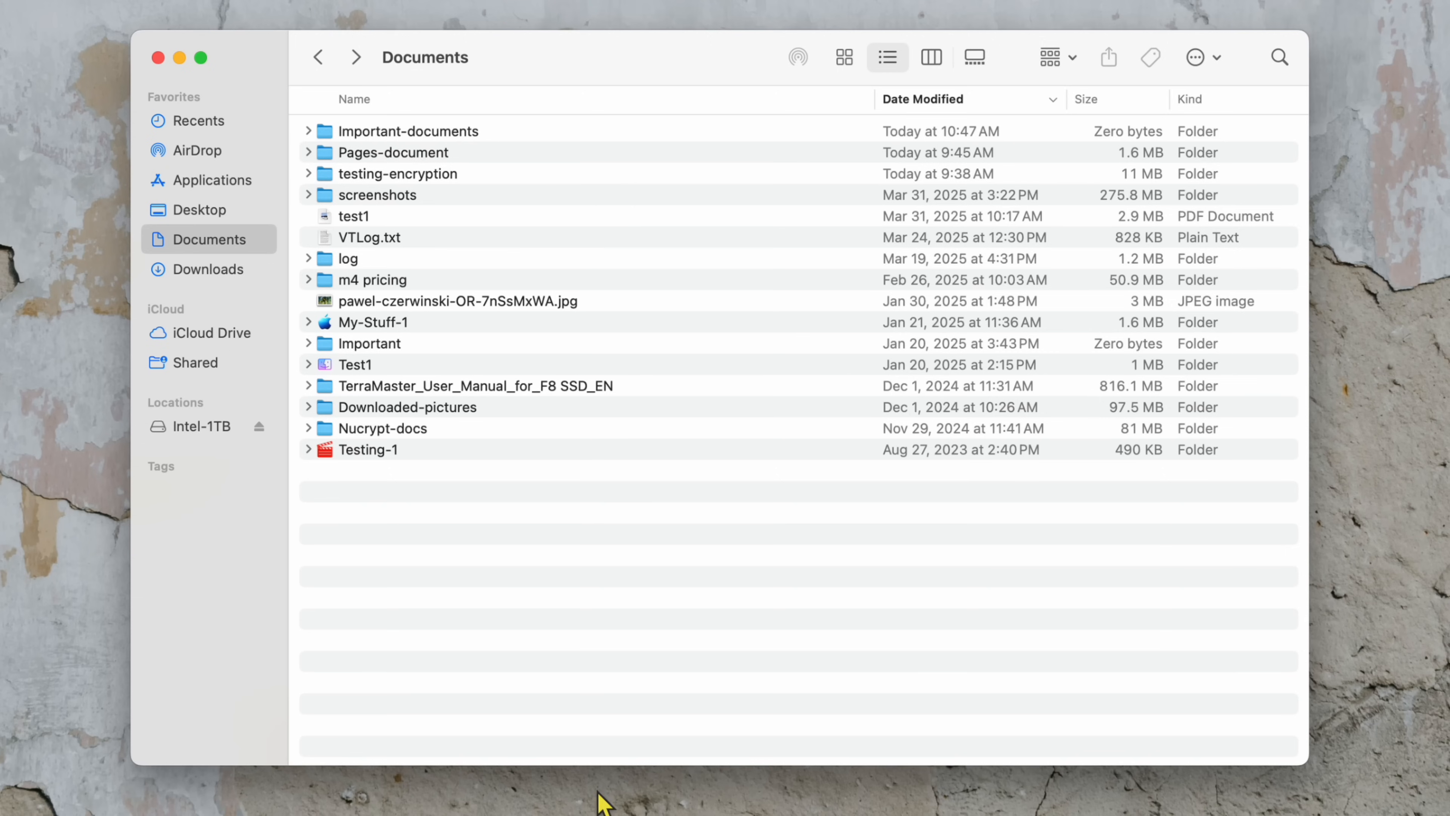
Temporarily show the path bar in Documents and for the JPEG image inside Important-documents, and use it to return to Documents.
{"action": "key", "text": "super+alt+p"}
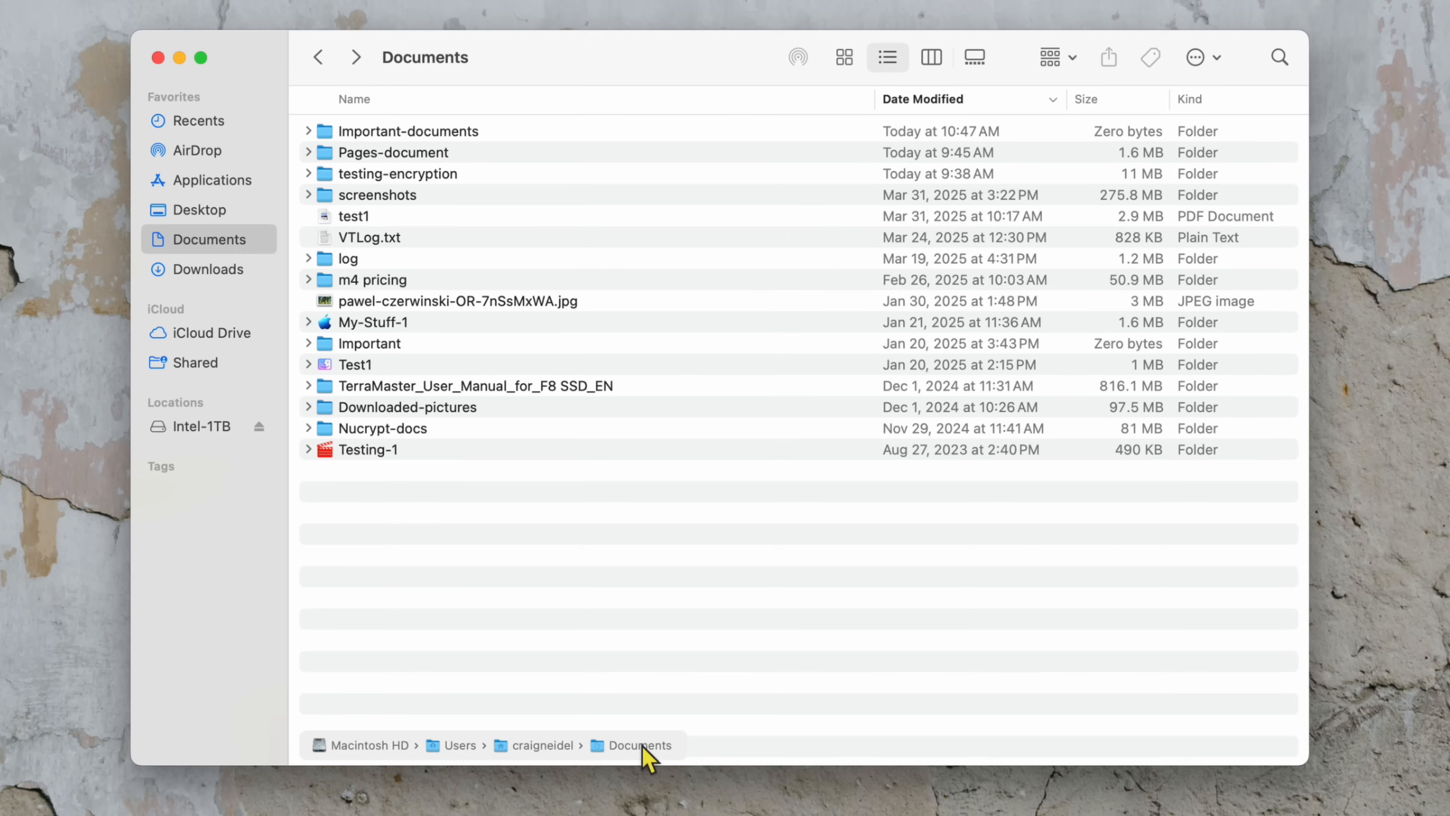
{"action": "double_click", "coordinate": [458, 135]}
{"action": "left_click", "coordinate": [458, 133]}
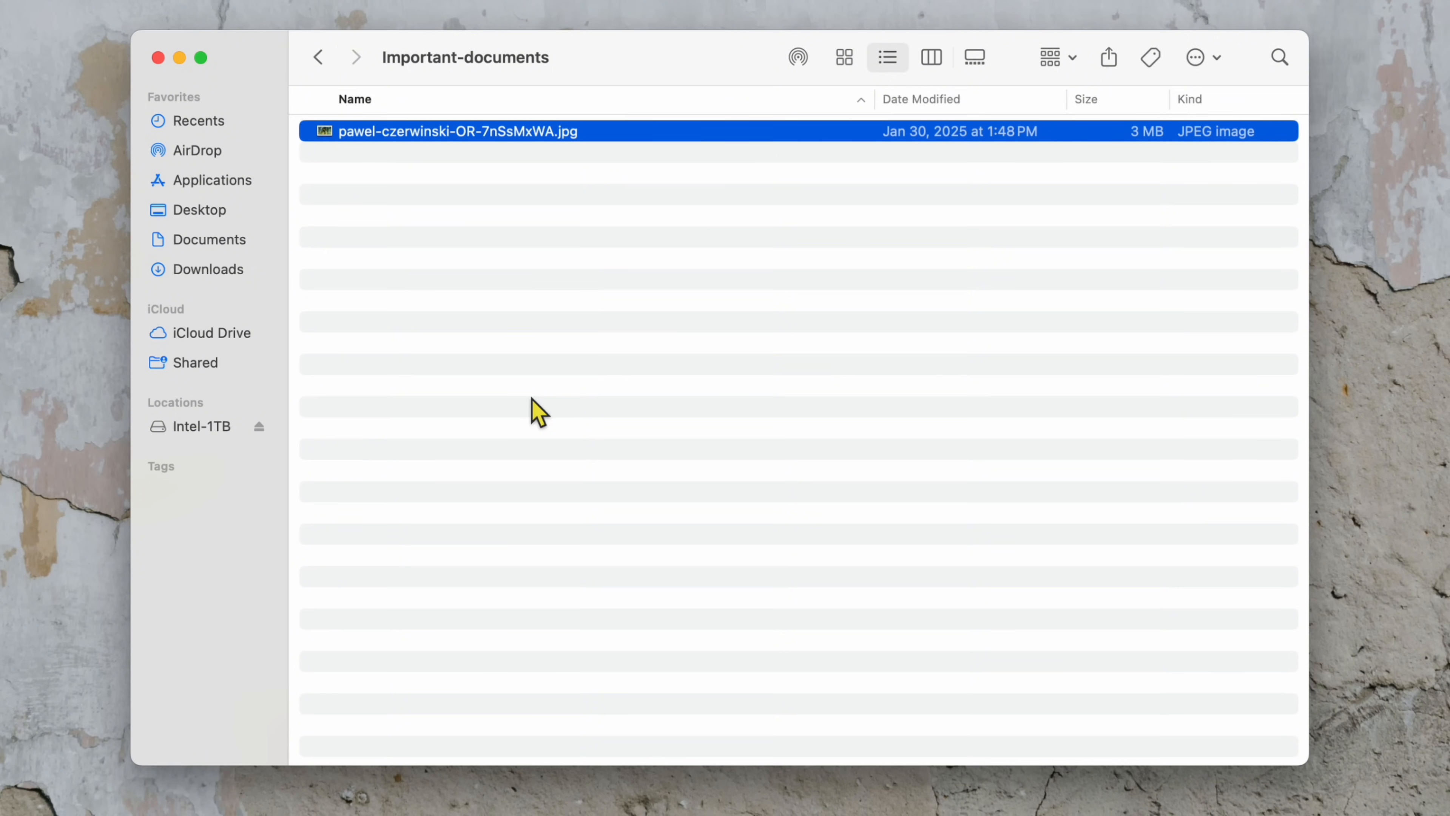
{"action": "key", "text": "alt+super+p"}
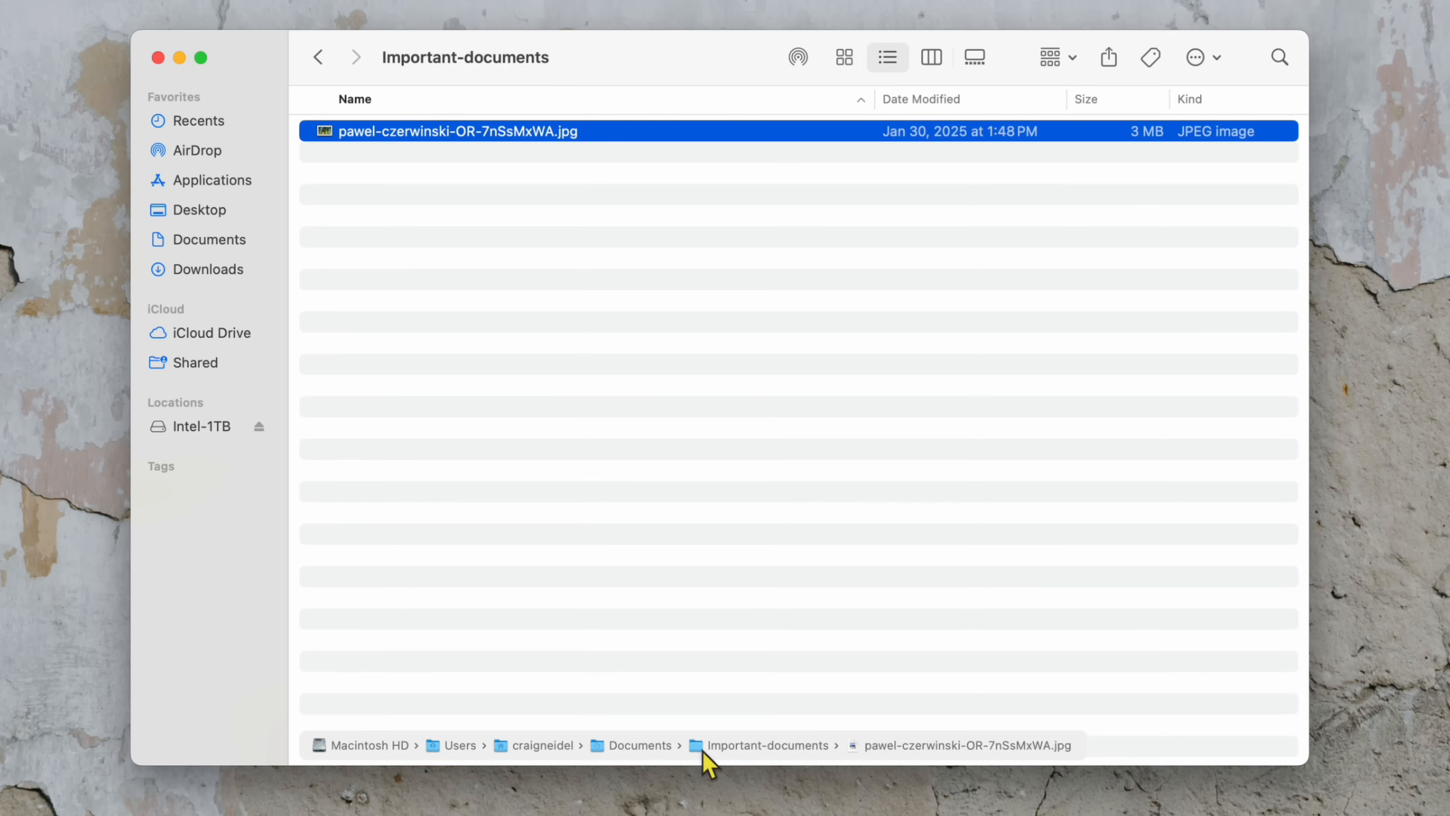
{"action": "double_click", "coordinate": [631, 749]}
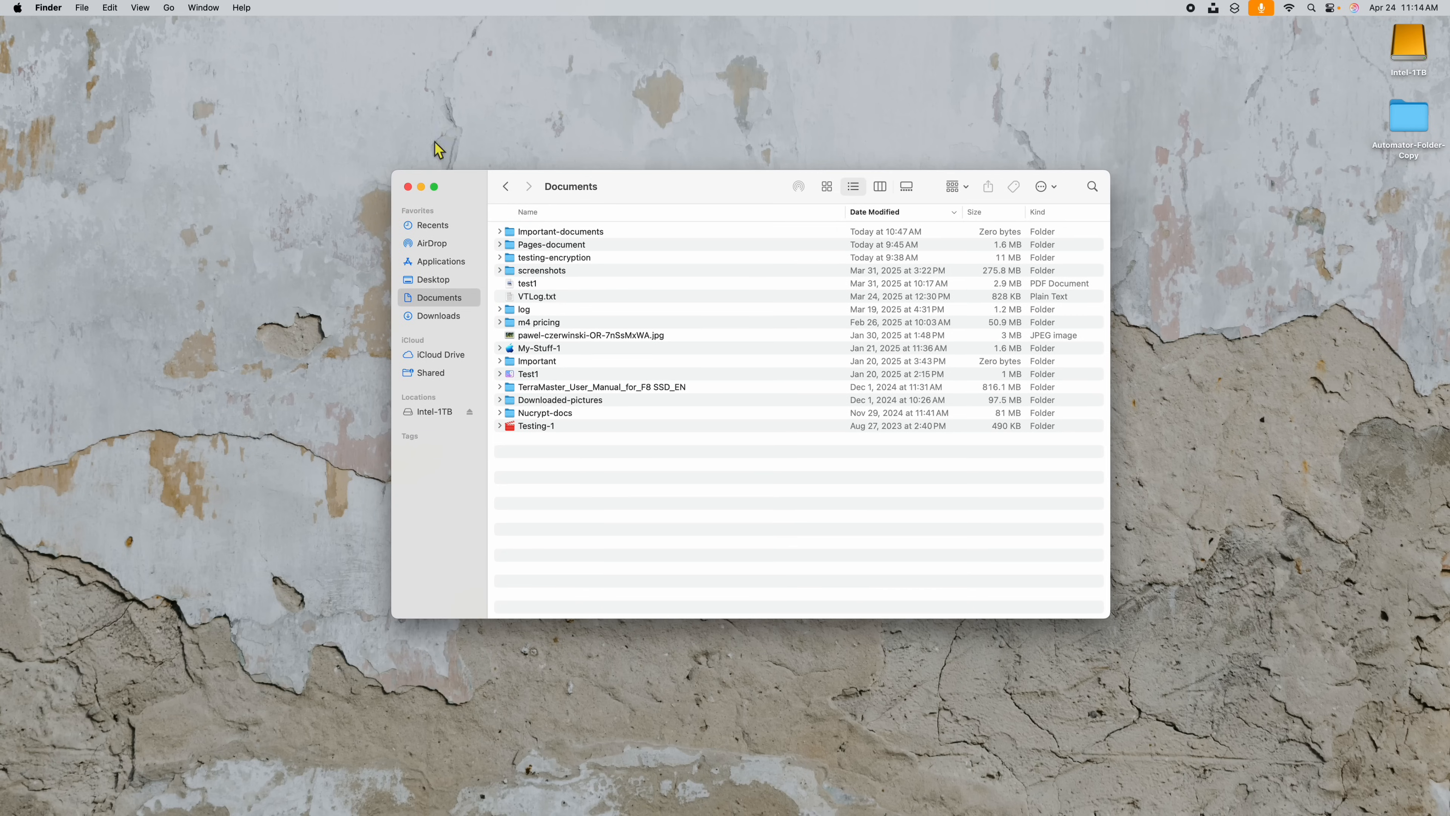
Turn on the permanent path bar for the Documents window.
{"action": "left_click", "coordinate": [141, 9]}
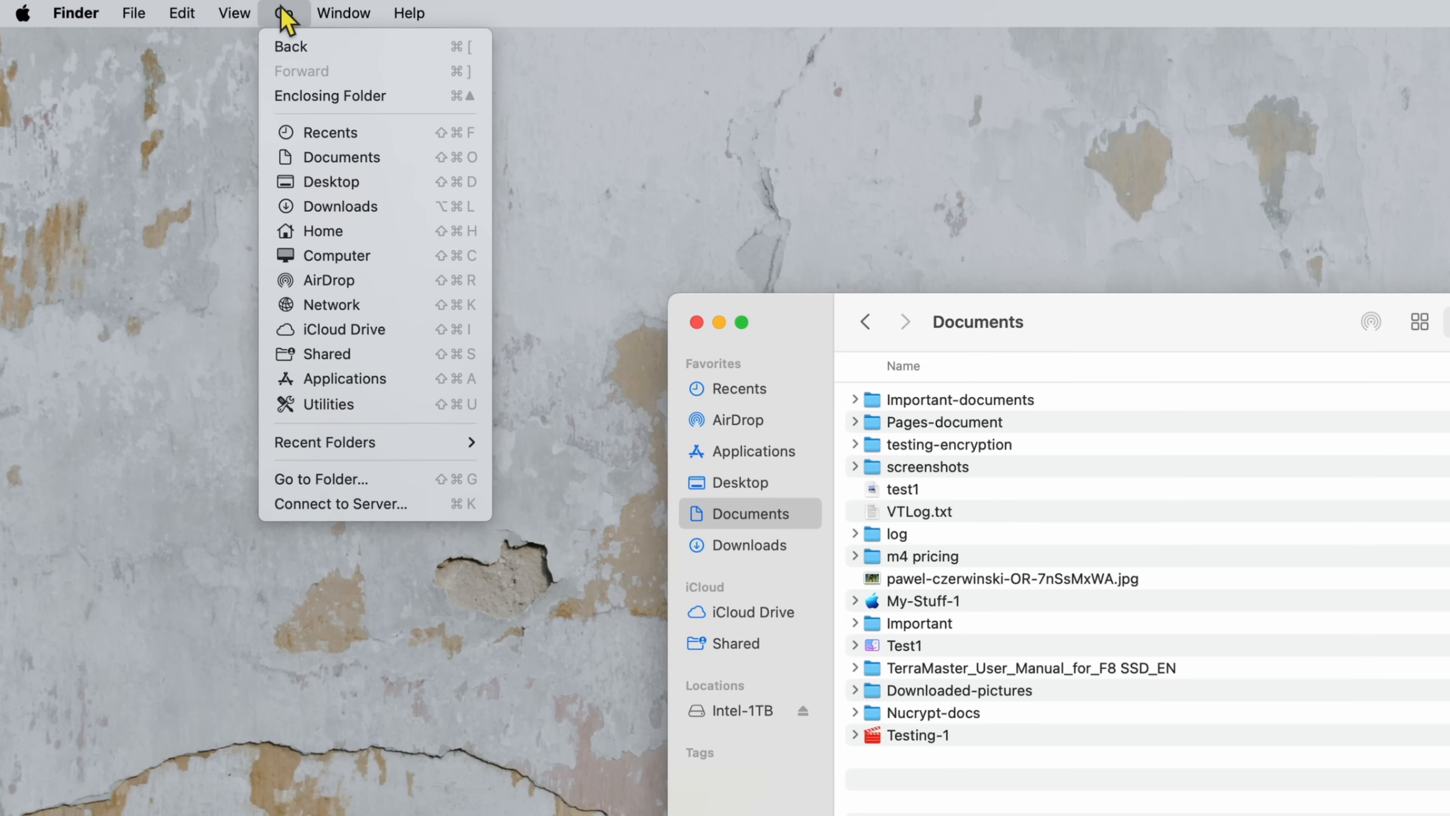
{"action": "mouse_move", "coordinate": [246, 14]}
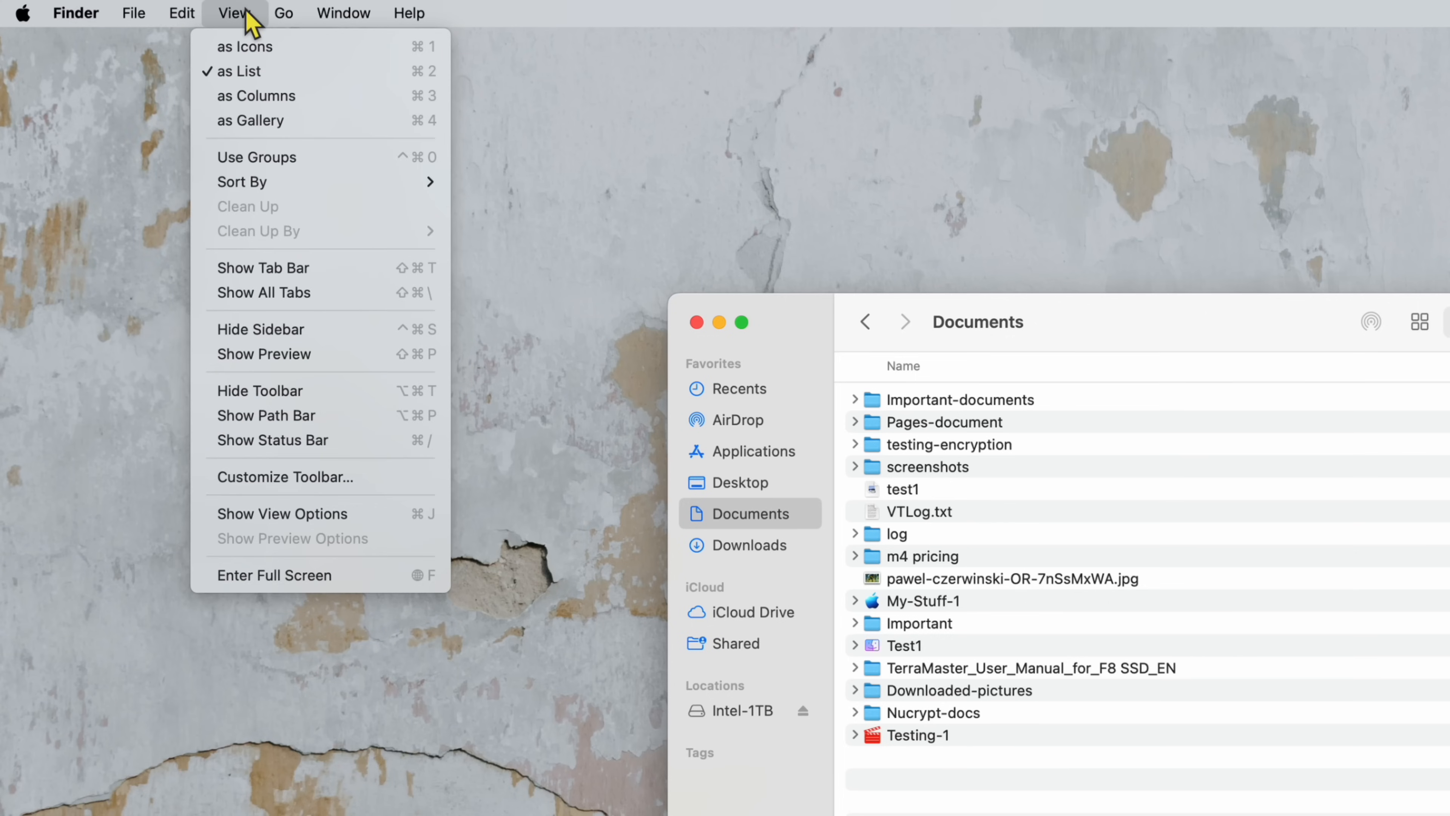
{"action": "left_click", "coordinate": [276, 416]}
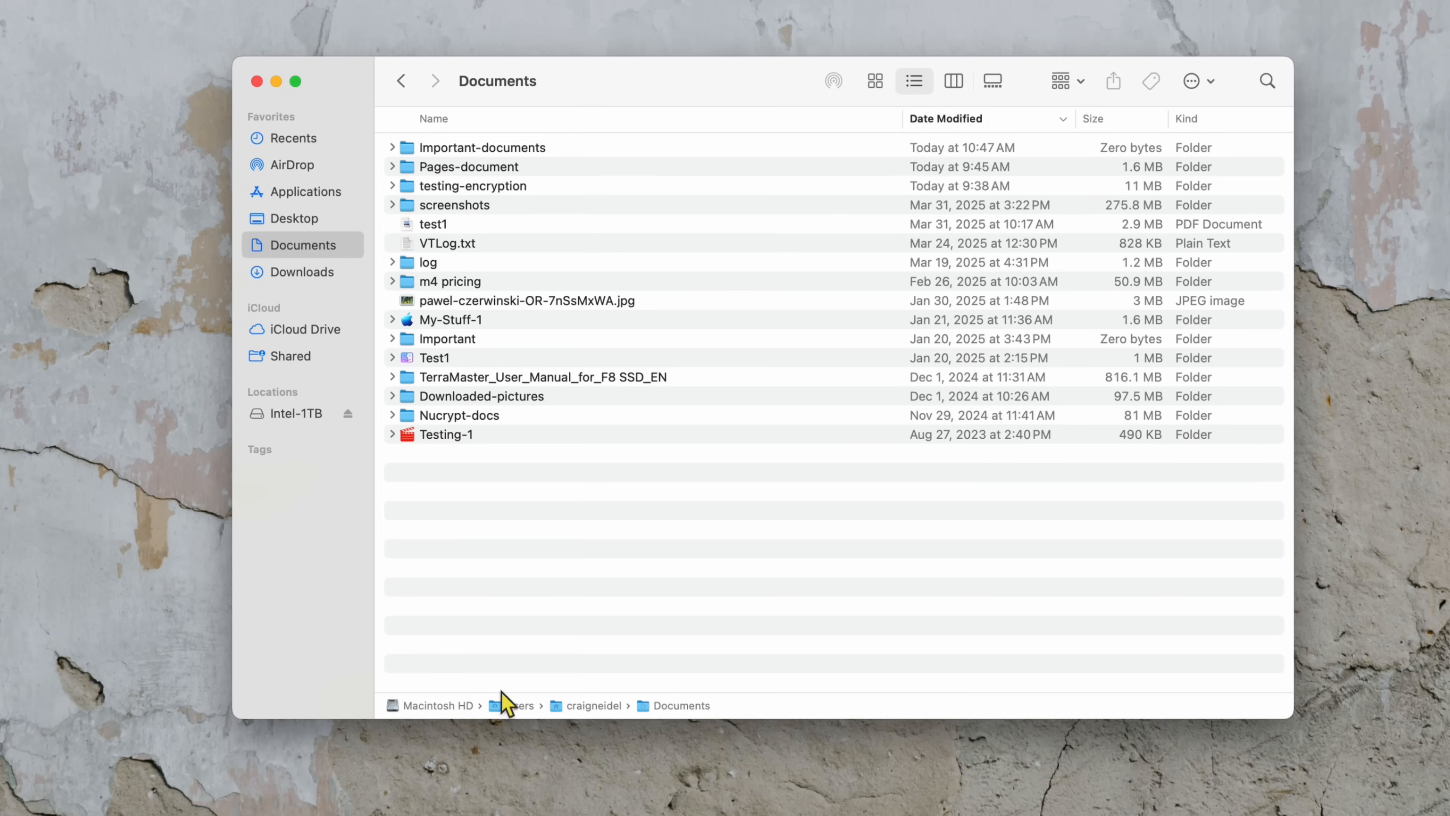
Open Important-documents, select the JPEG image to check its path, and return to Documents through the path bar.
{"action": "double_click", "coordinate": [485, 150]}
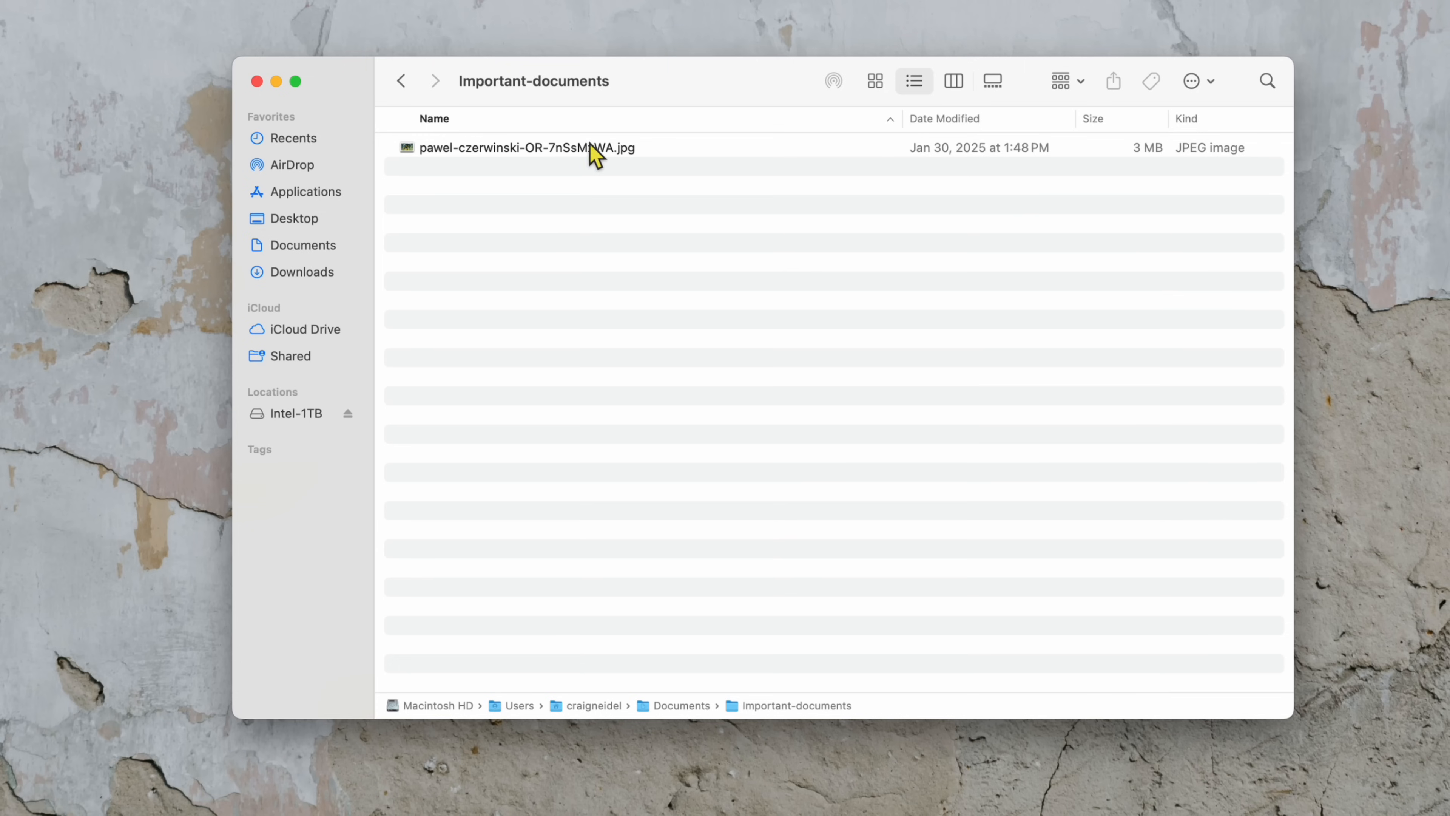
{"action": "left_click", "coordinate": [593, 151]}
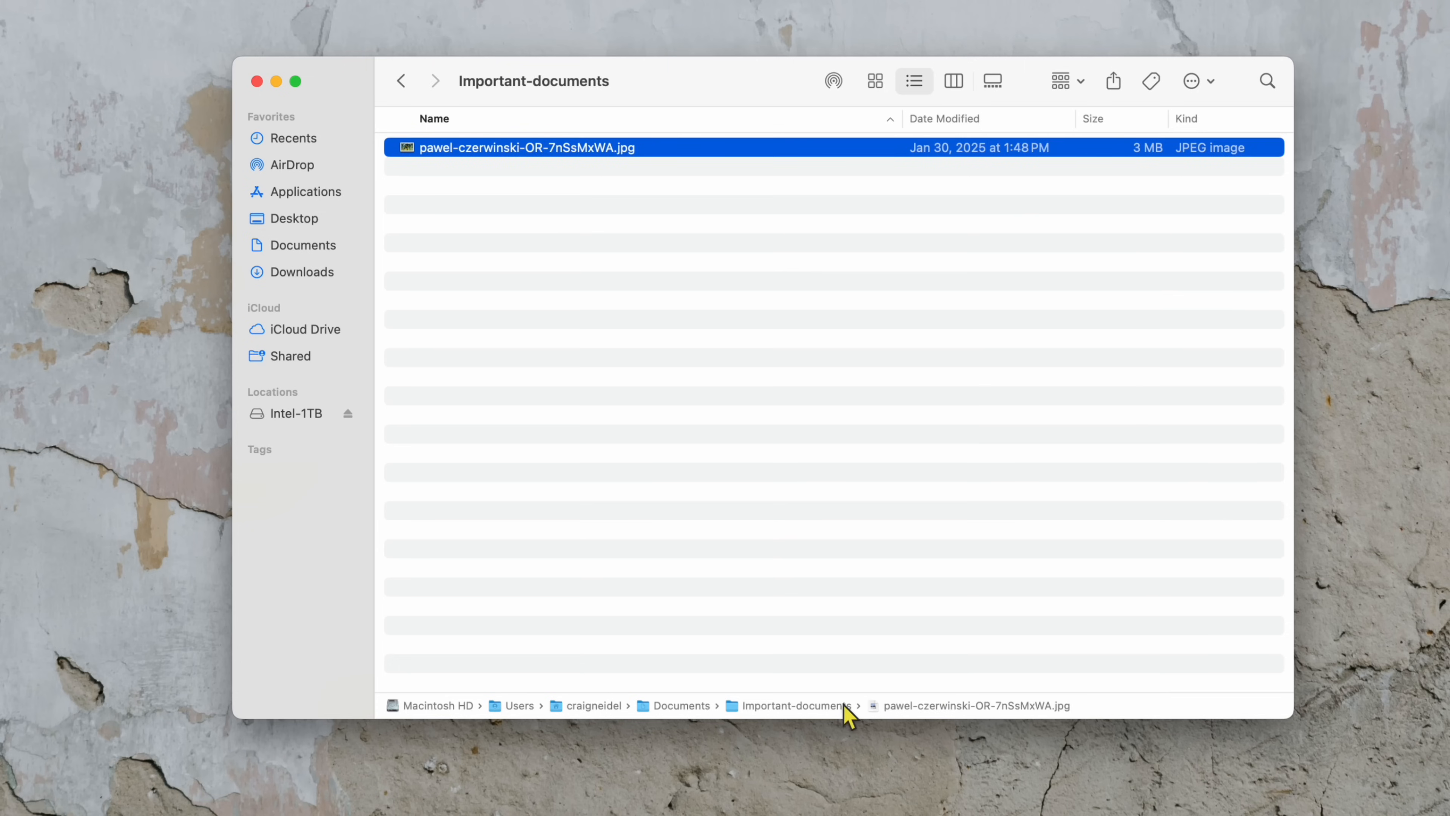
{"action": "double_click", "coordinate": [684, 707]}
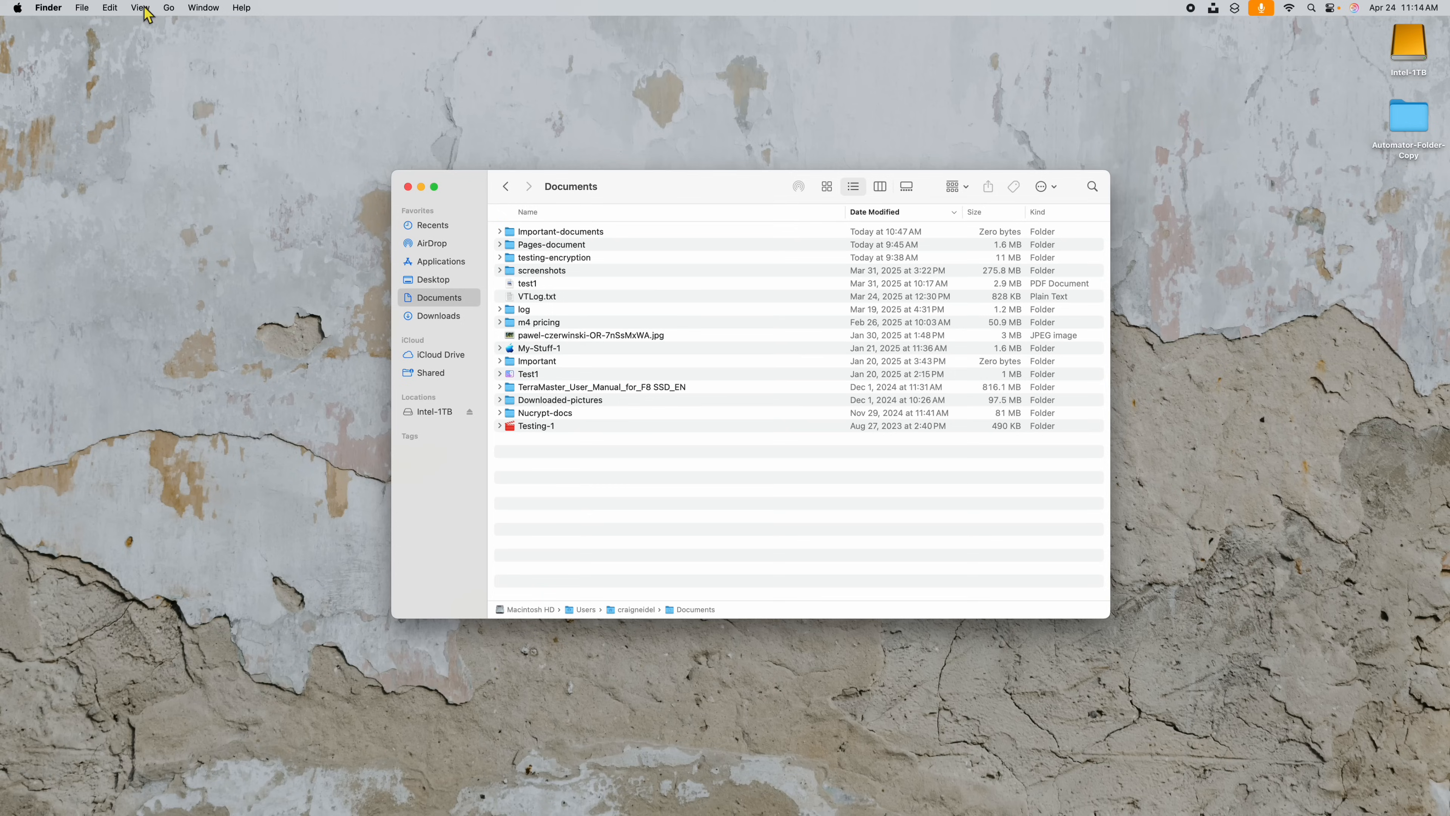
Turn on the status bar for the Documents window.
{"action": "left_click", "coordinate": [140, 7]}
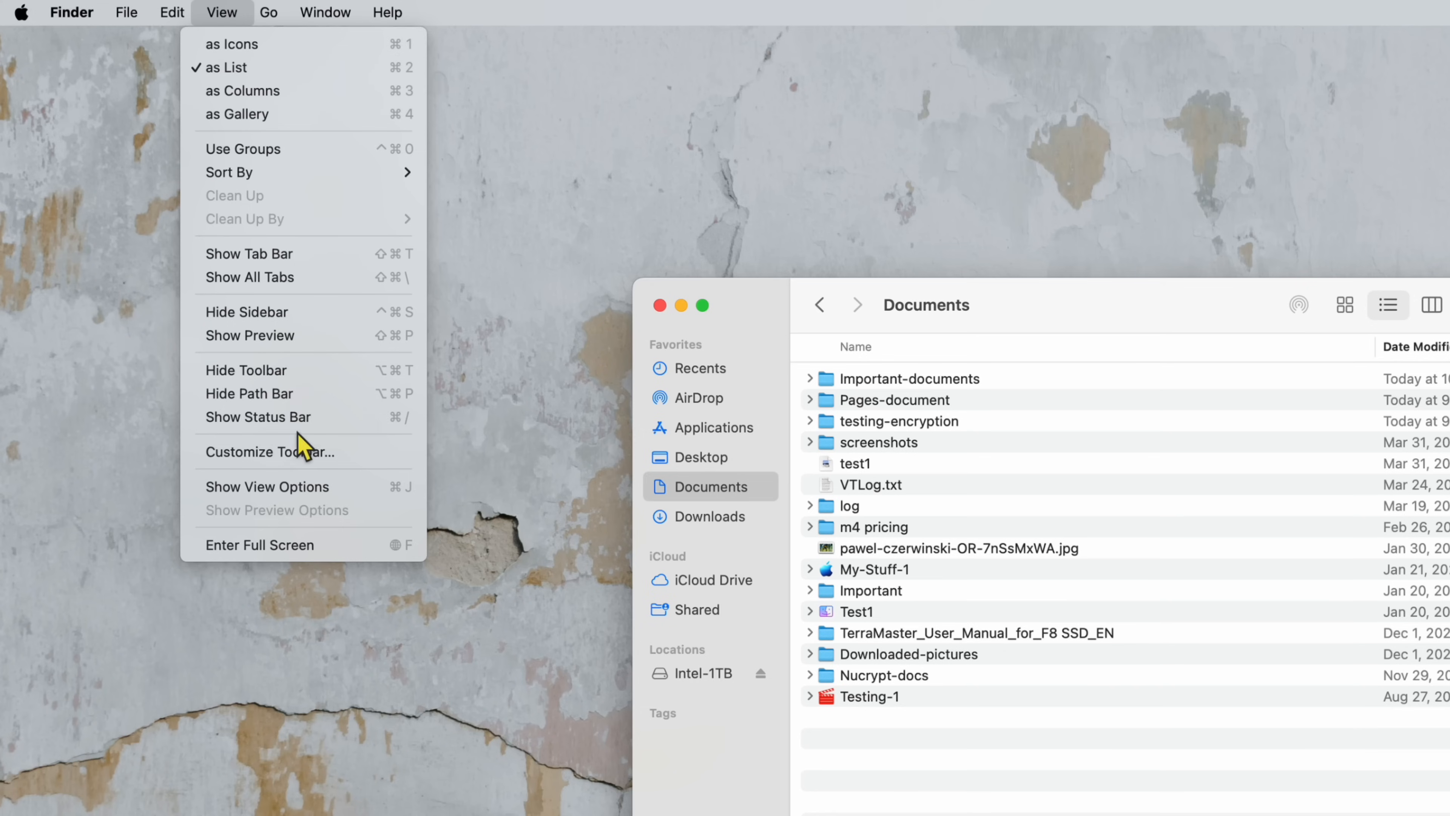
{"action": "left_click", "coordinate": [291, 420]}
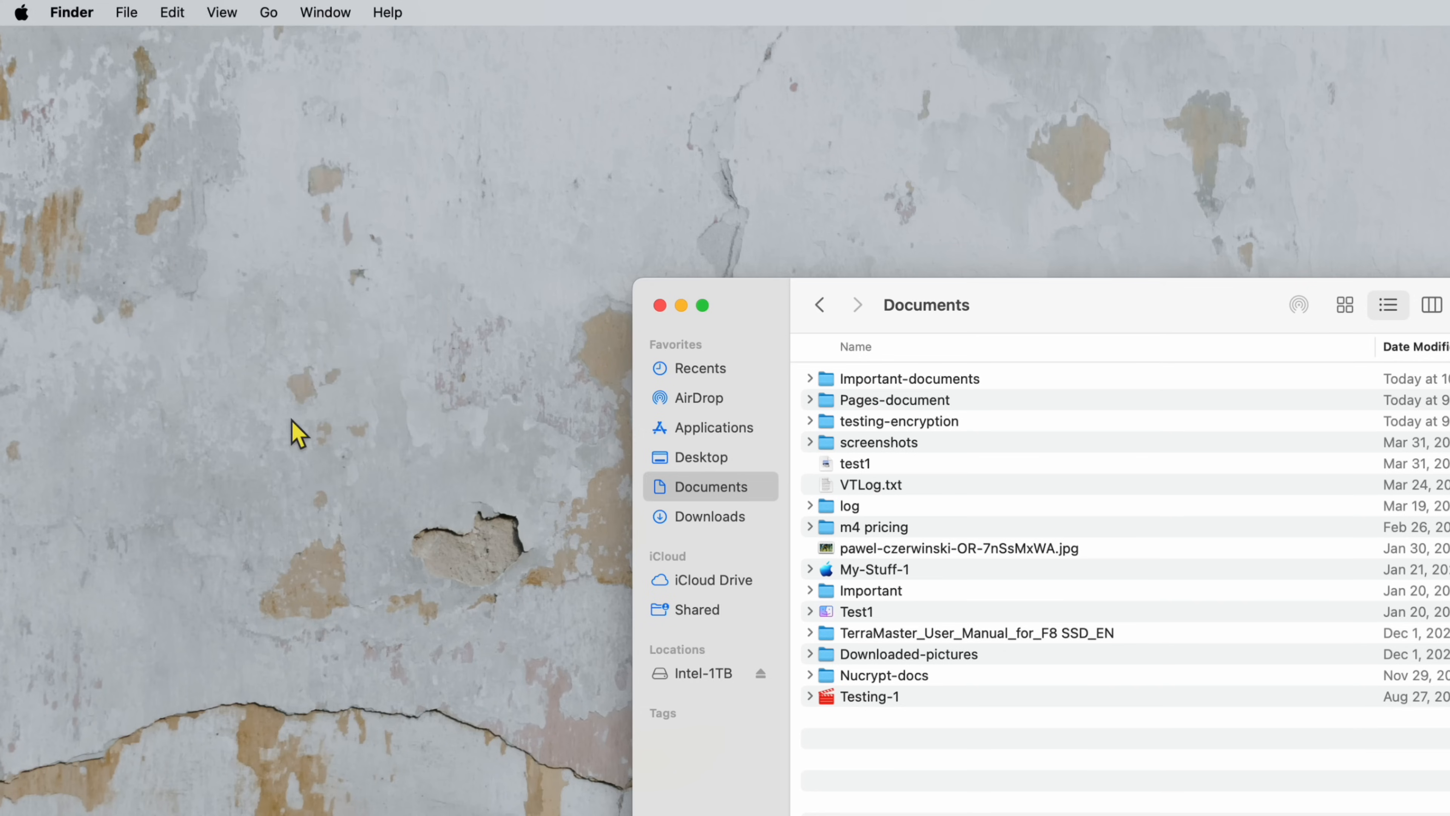